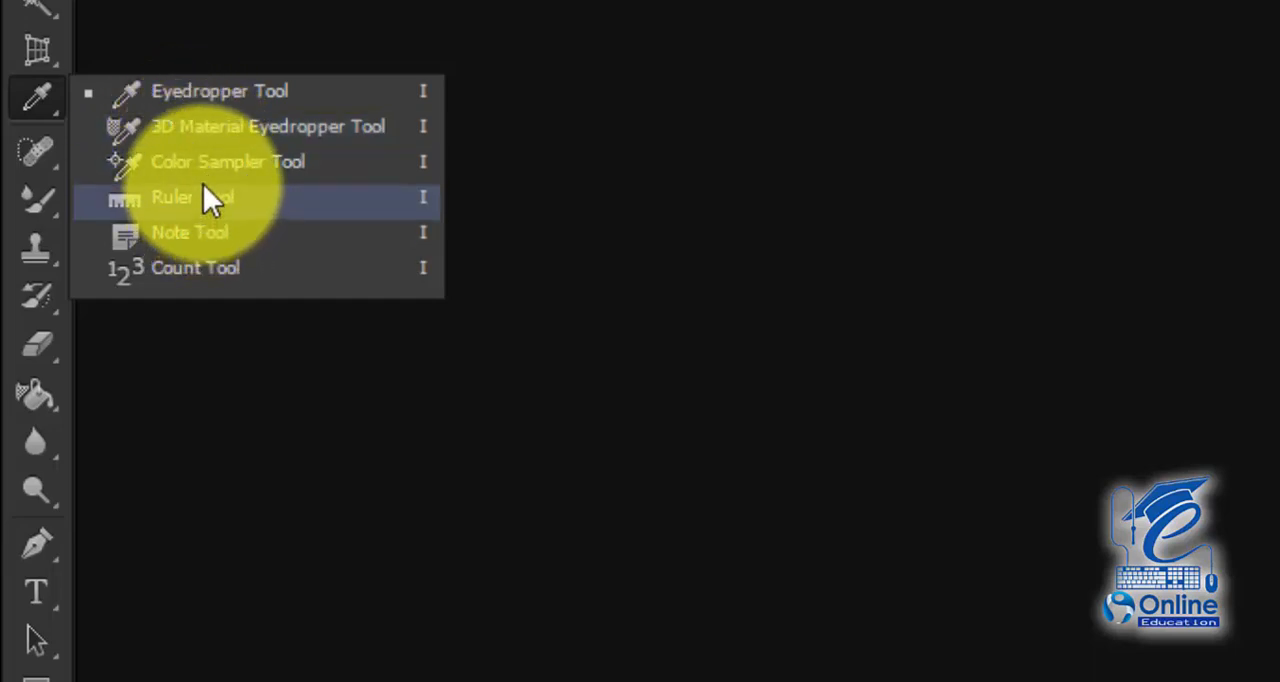
Step: Open the "cover desing" image from the Adobe folder
left_click(100, 0)
left_click(130, 0)
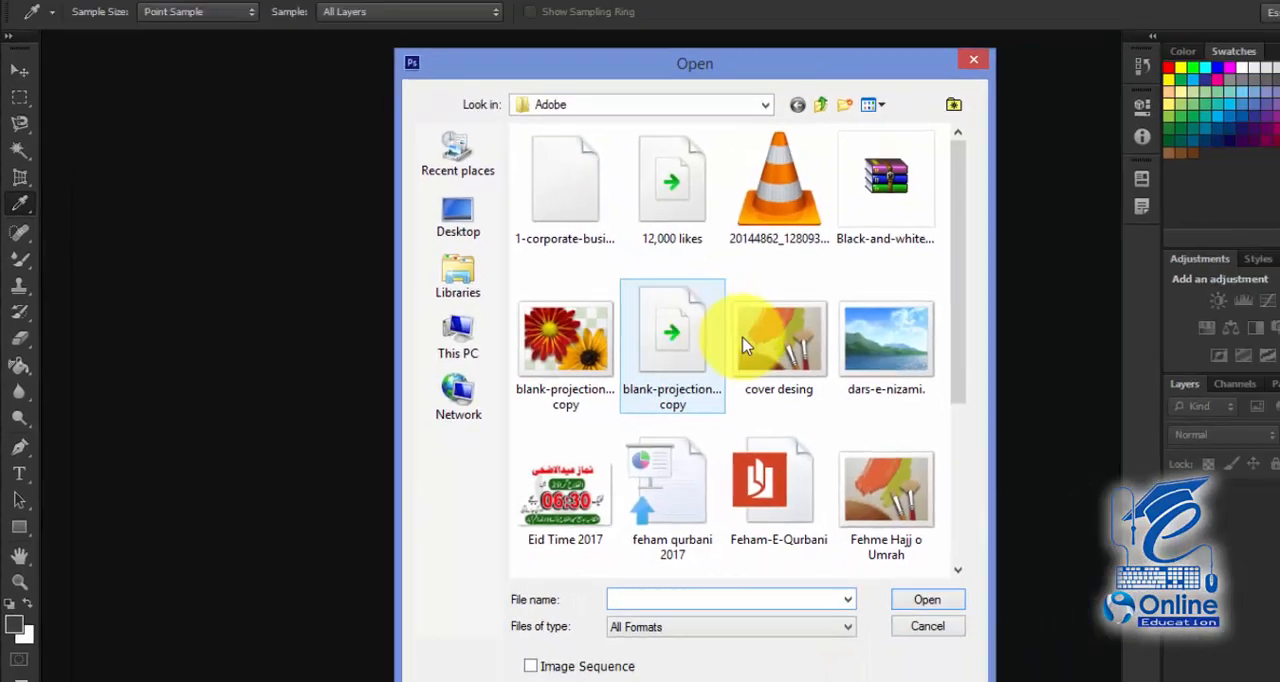
left_click(972, 537)
scroll(1004, 410, "down", 2)
scroll(632, 381, "up", 2)
double_click(634, 349)
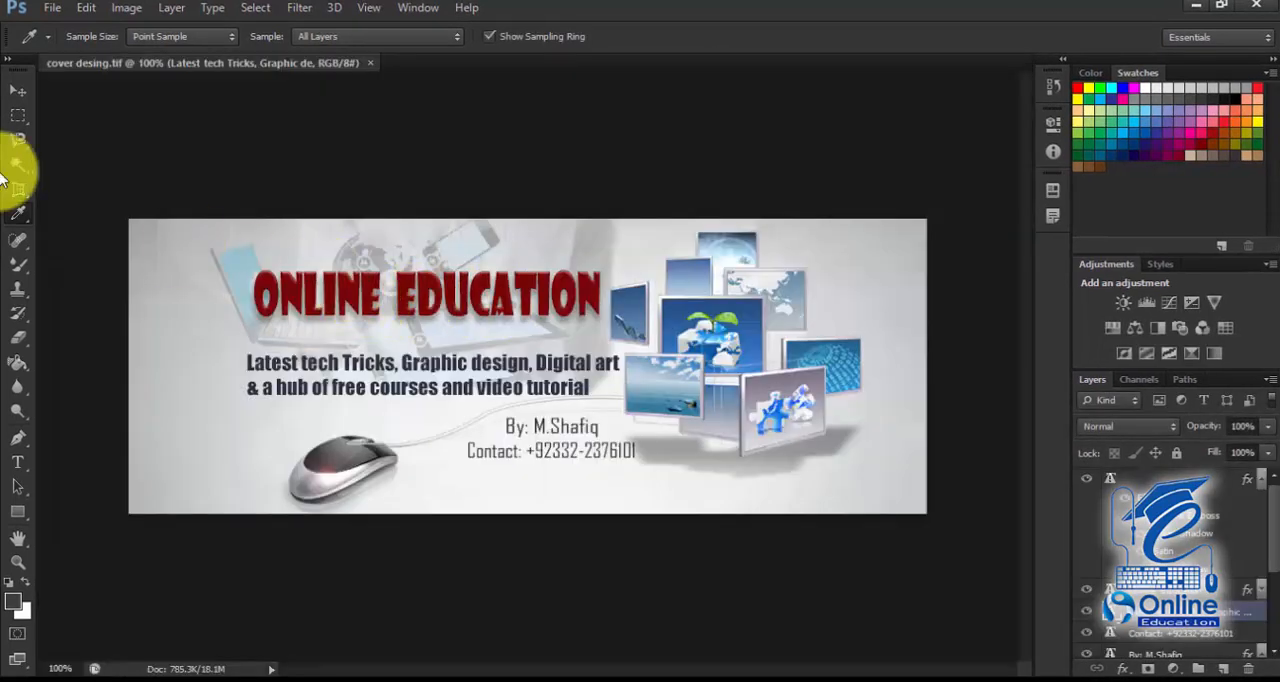
Step: Sample the dark red of the ONLINE EDUCATION title with the Eyedropper Tool and apply it to the tagline text below it
left_click(20, 214)
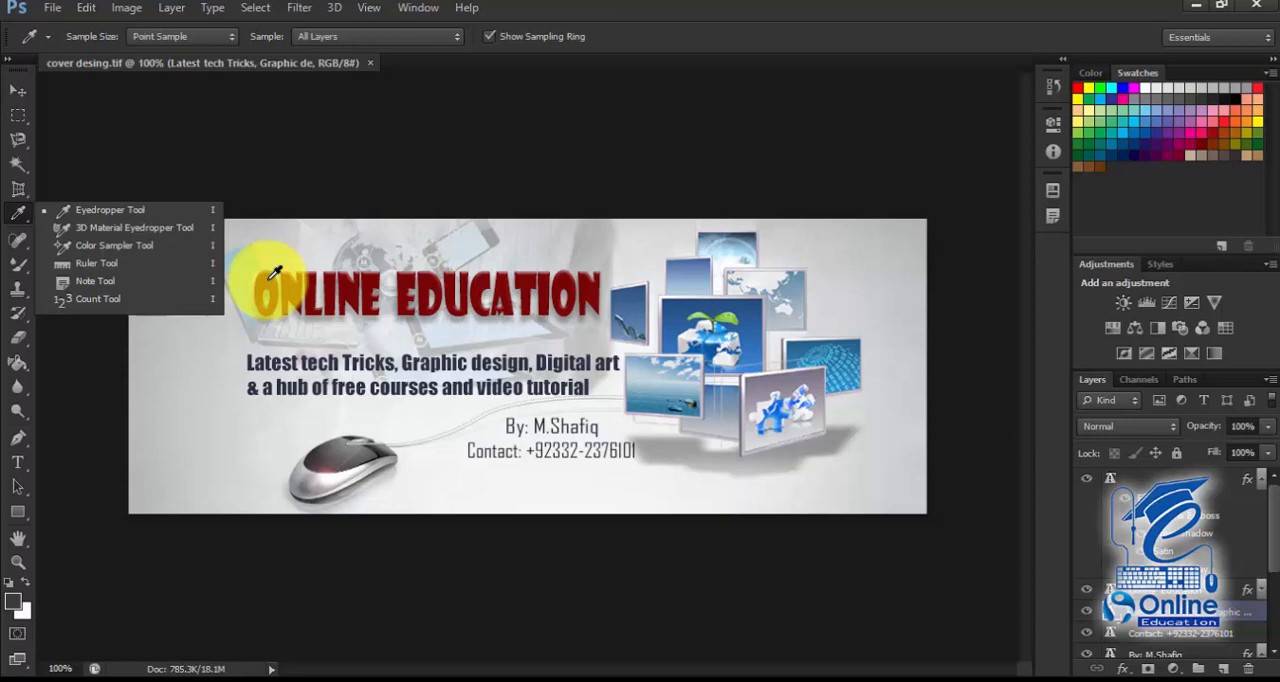
left_click(272, 272)
left_click(648, 290)
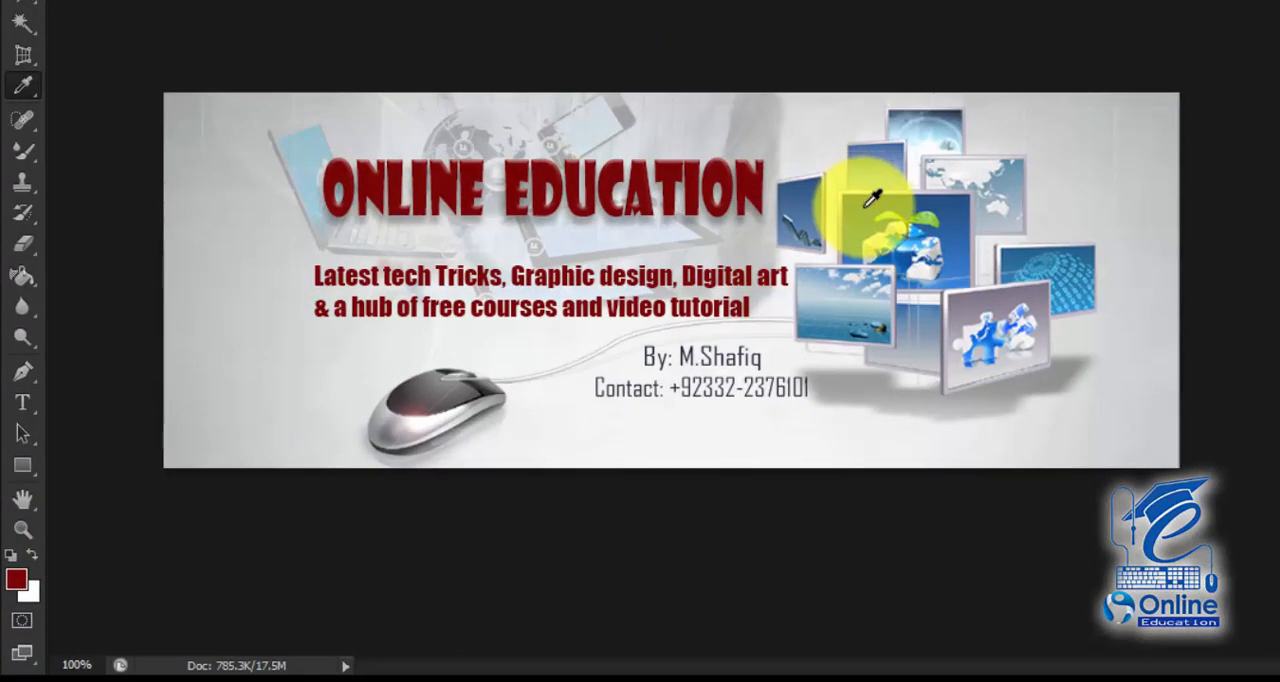
Step: Sample foreground colours with the Eyedropper Tool, including blue from the central framed picture and light grey from the banner background
left_click(866, 206)
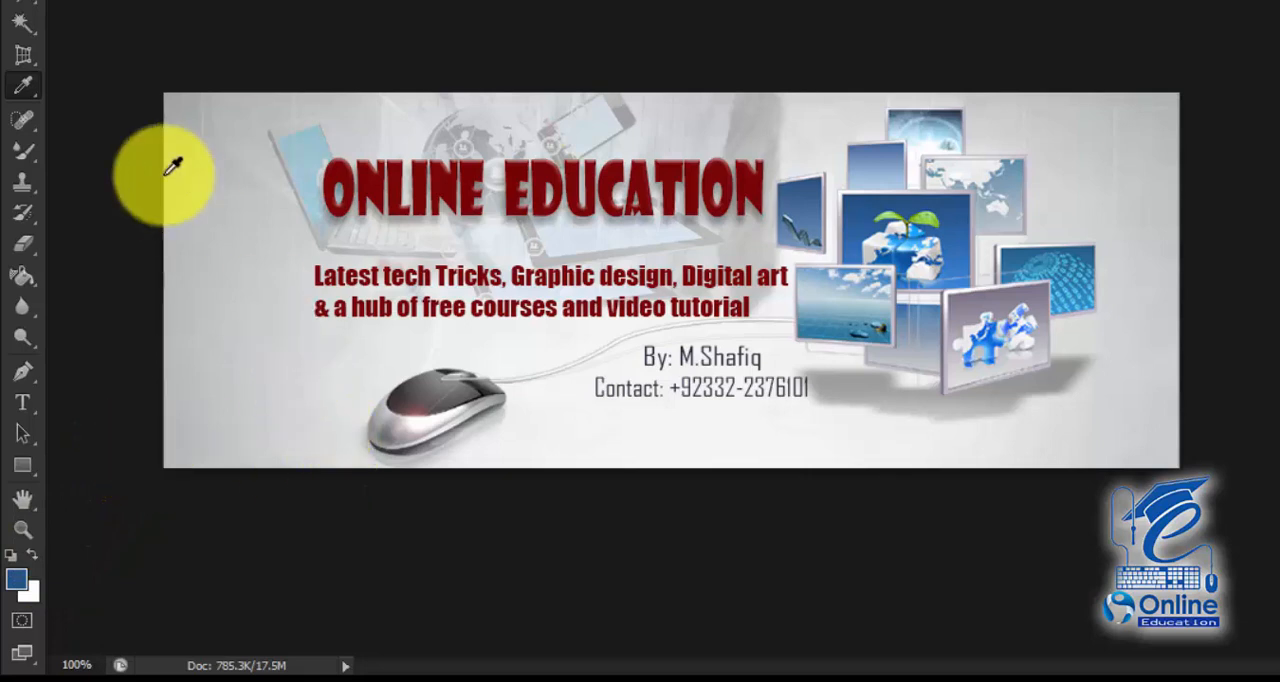
right_click(28, 84)
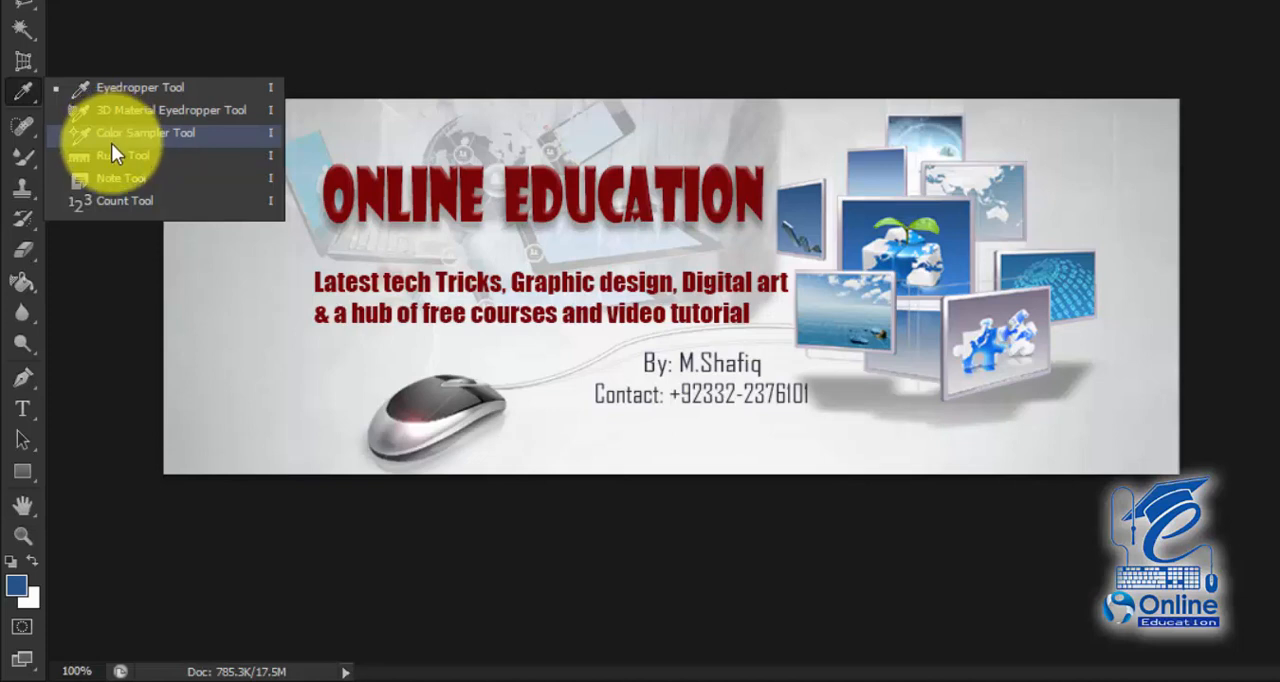
left_click(139, 91)
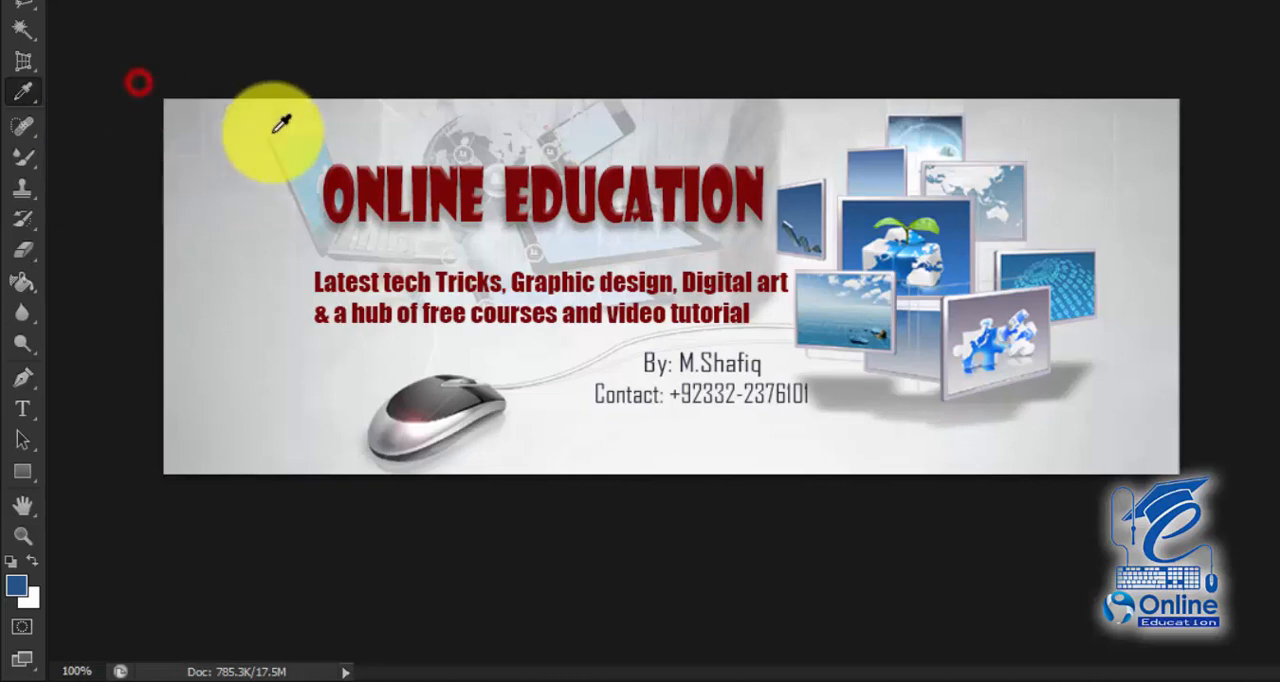
left_click(336, 178)
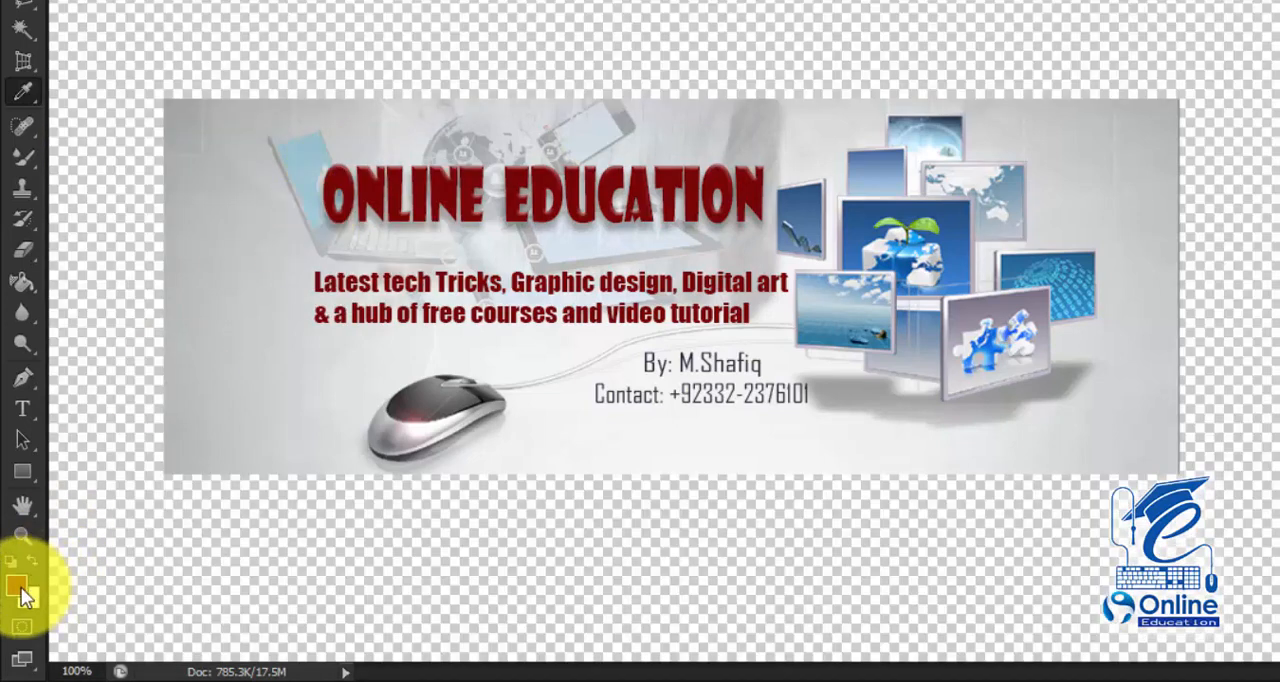
left_click(32, 95)
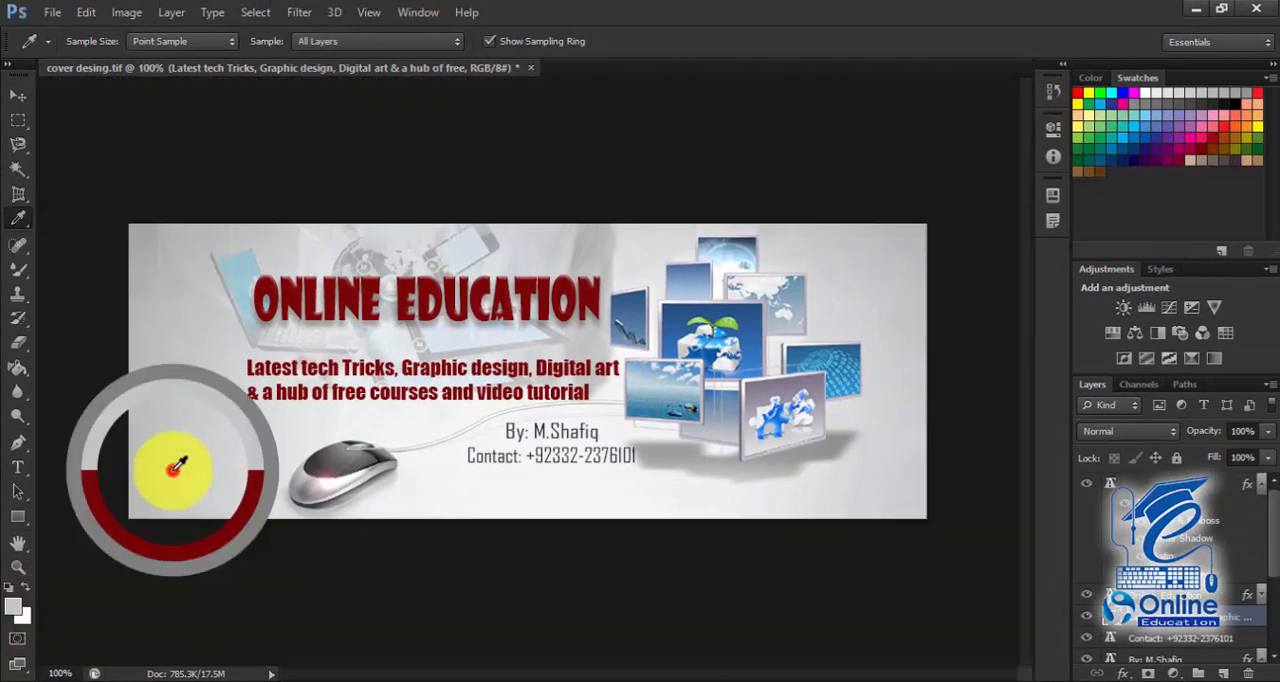
left_click(171, 466)
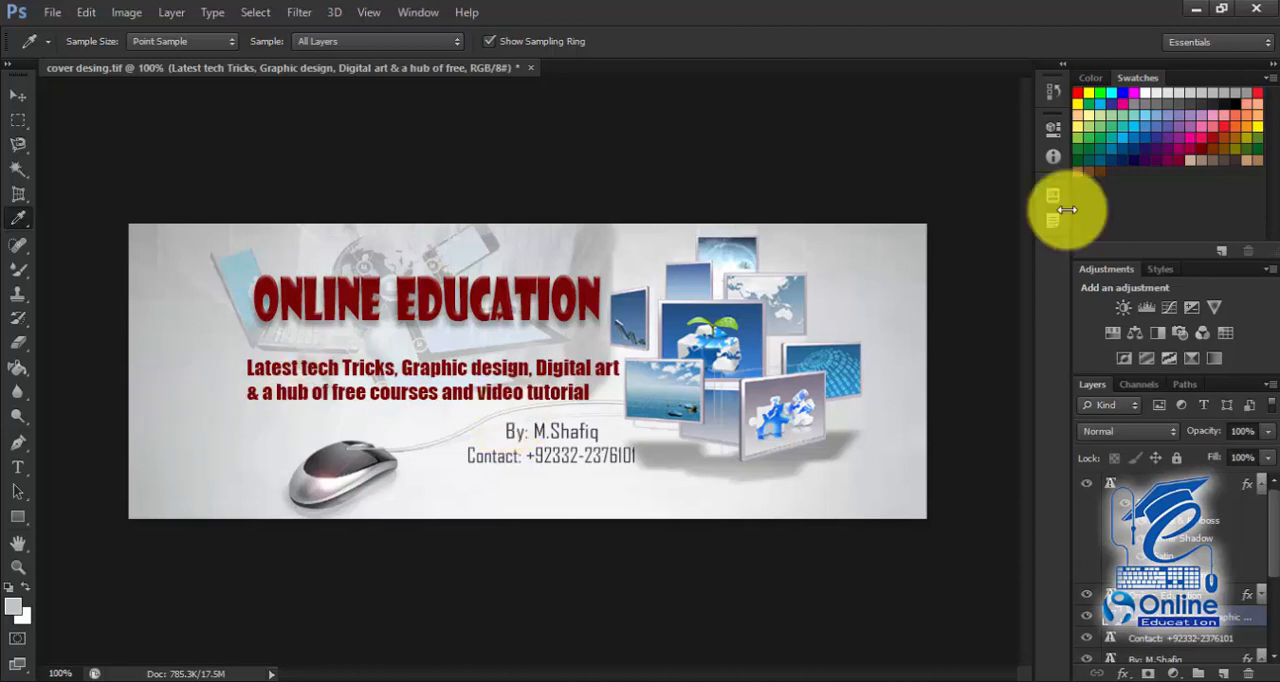
Step: Try a purple swatch as the foreground colour and resample the dark red of the ONLINE EDUCATION title
left_click(1152, 118)
left_click(1189, 128)
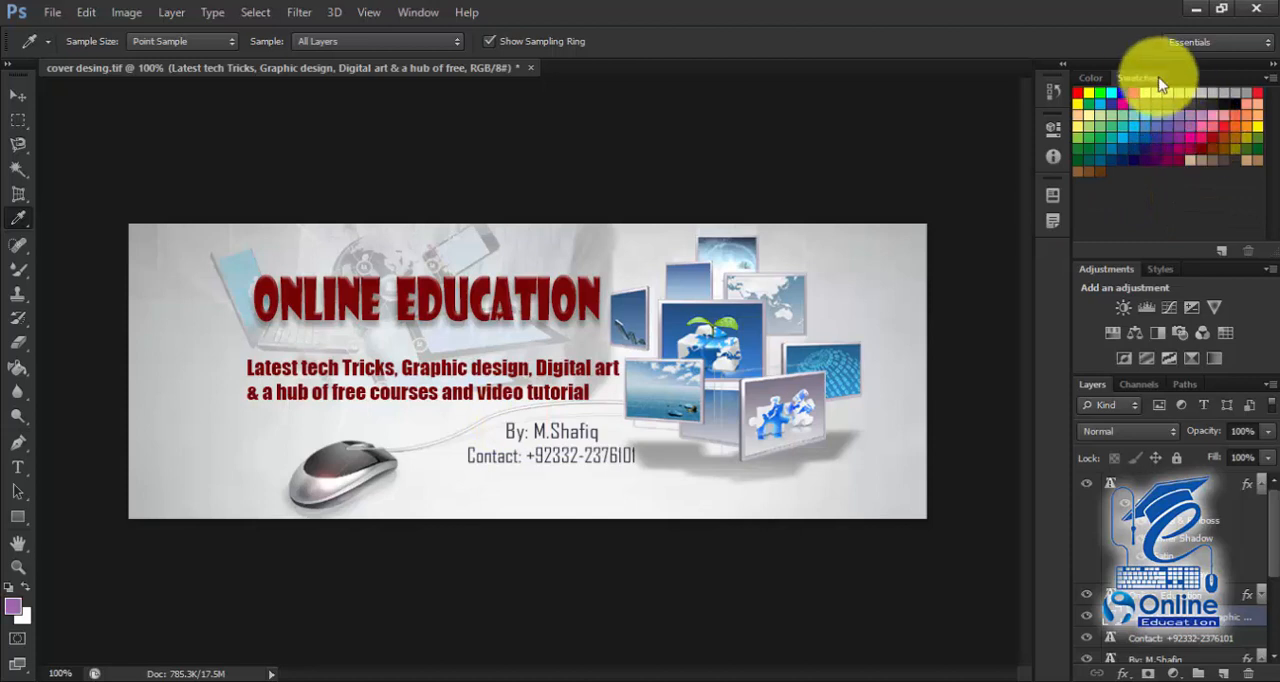
left_click(1100, 76)
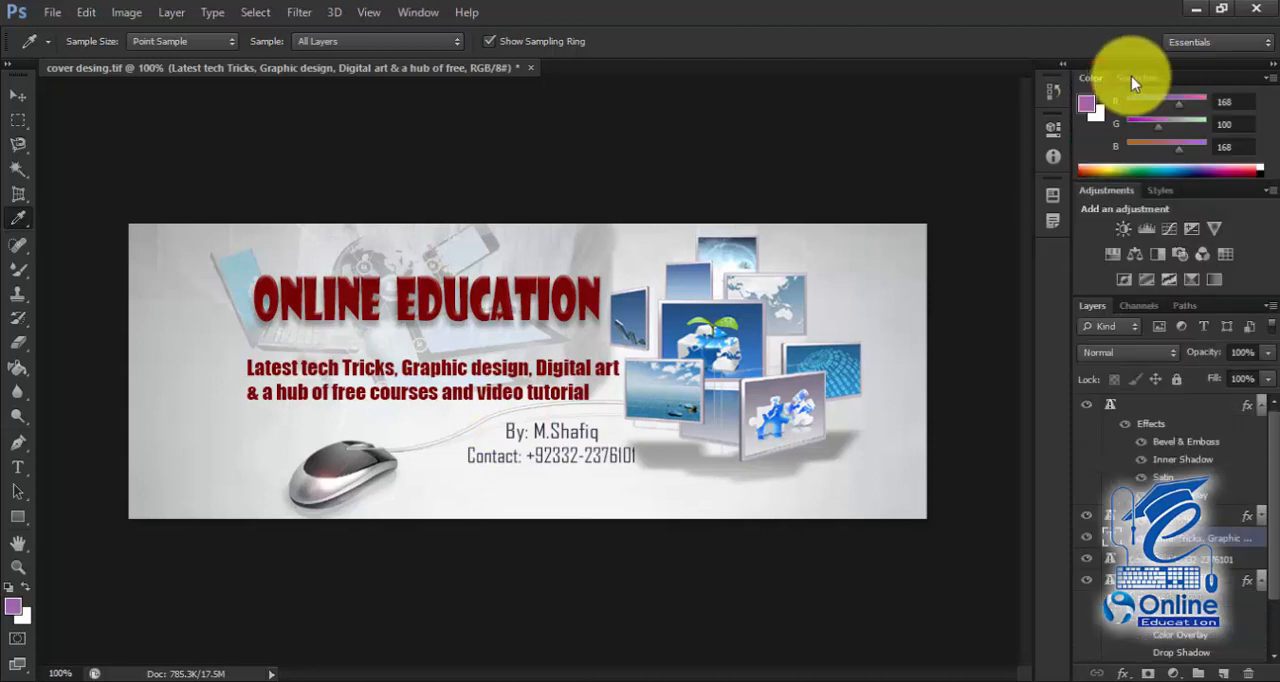
left_click(1131, 77)
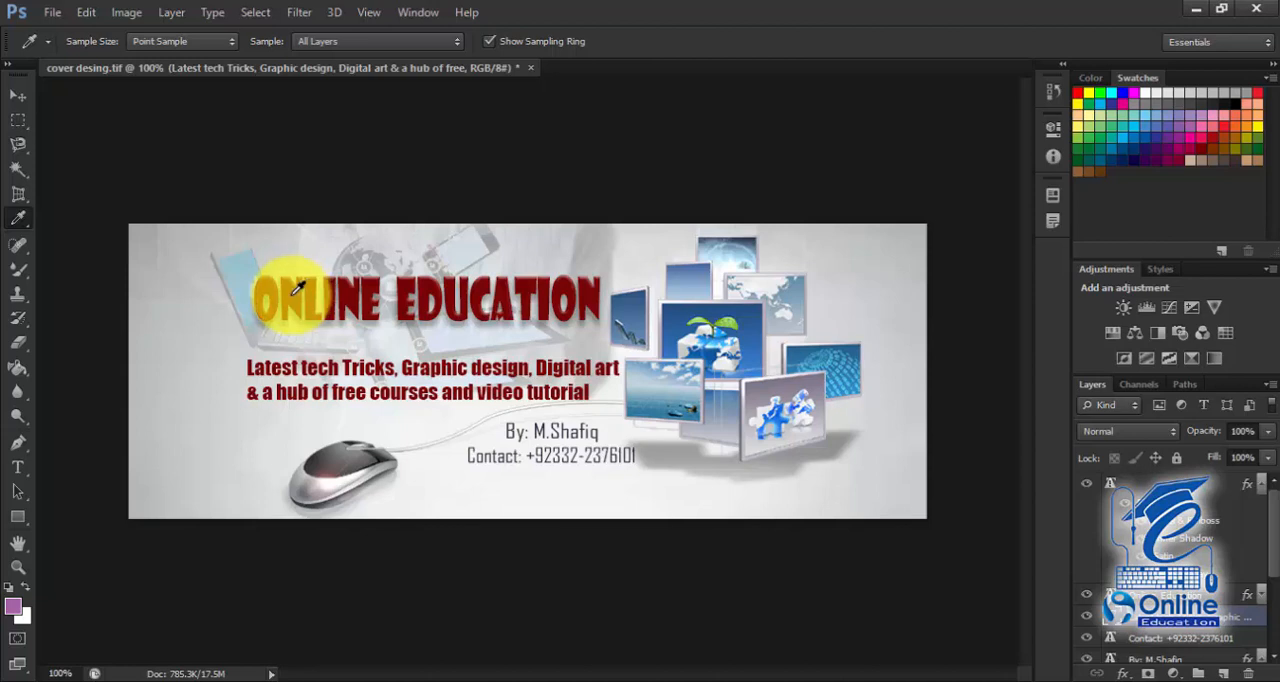
left_click(295, 292)
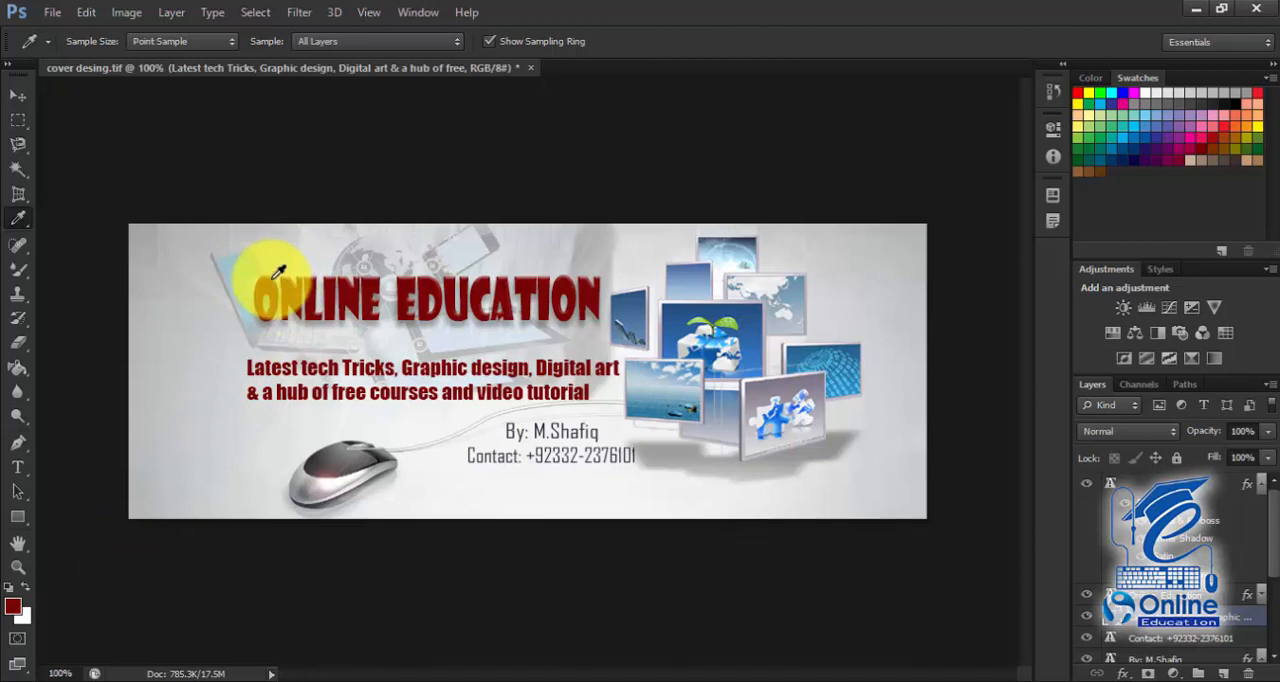
Step: Place Color Sampler points on the first letter of the title and on the blue background of the central framed picture
left_click(22, 226)
left_click(70, 250)
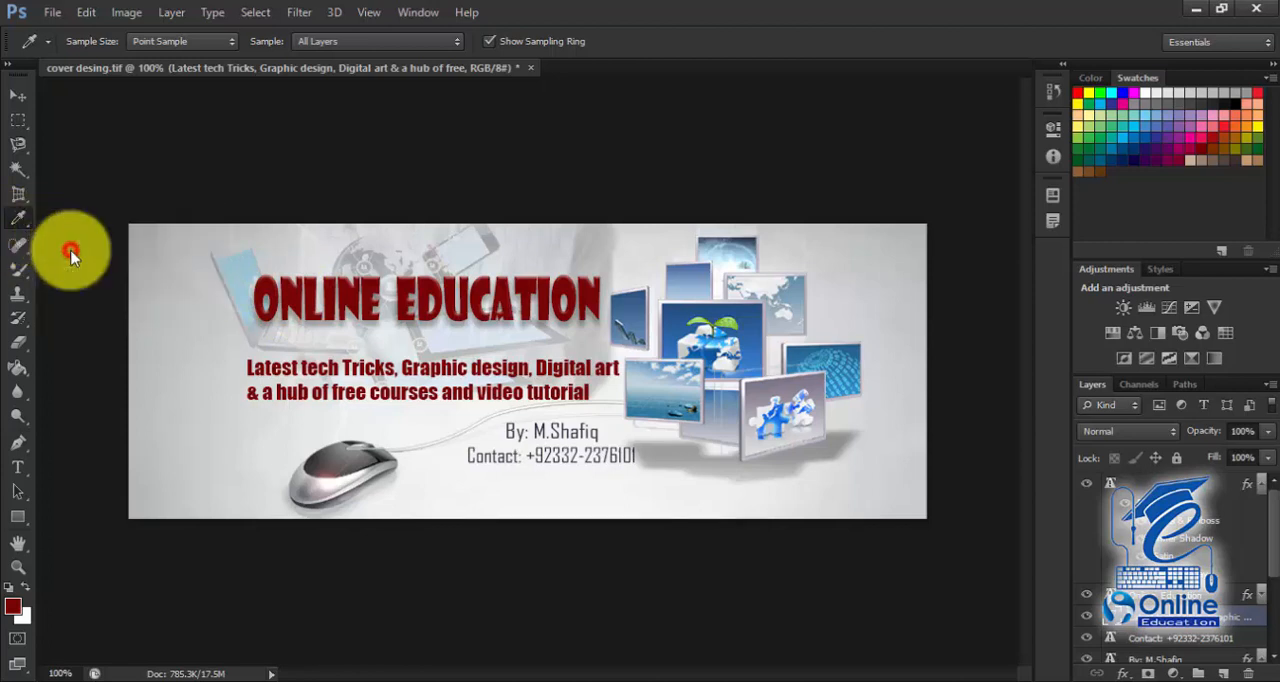
left_click(266, 284)
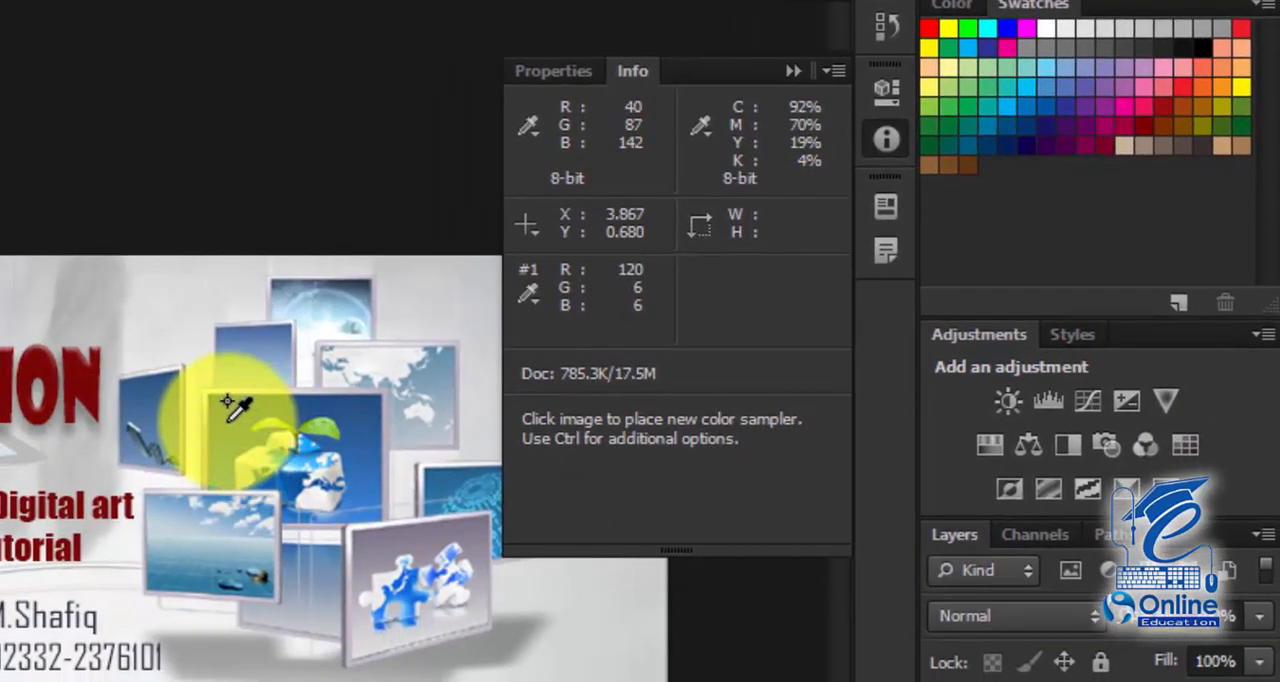
left_click(228, 404)
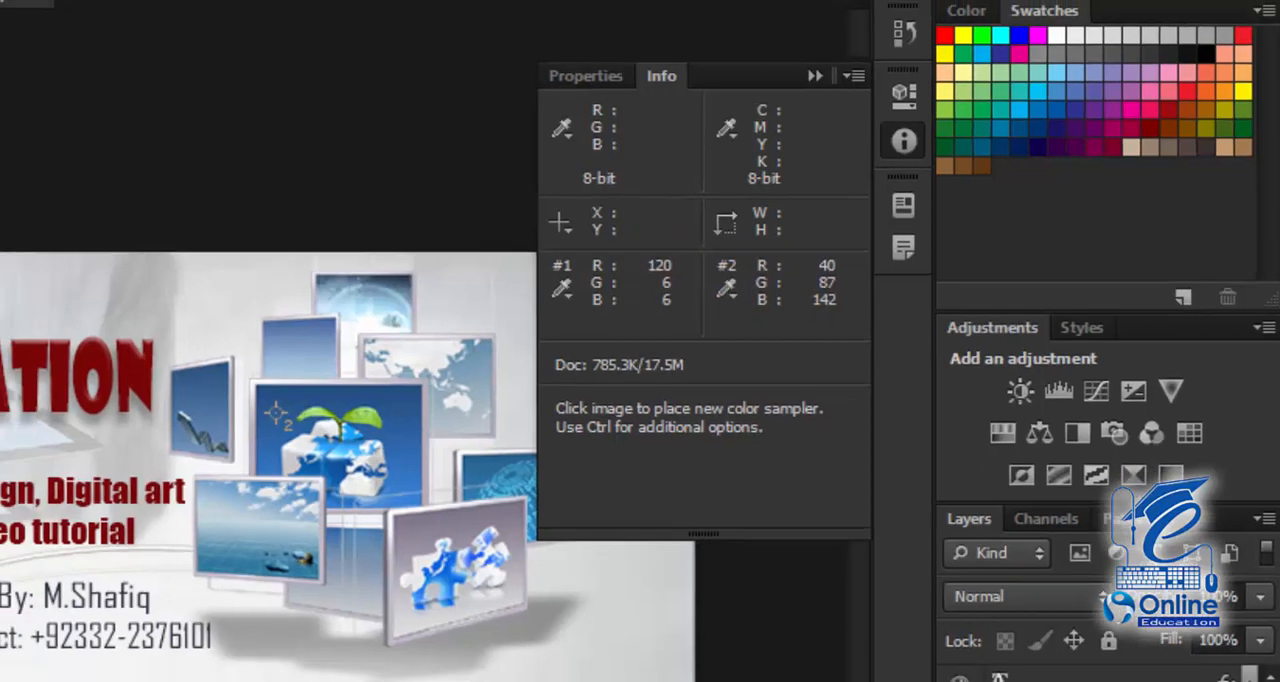
Step: Measure the banner's full height near its left edge with the Ruler Tool
right_click(24, 228)
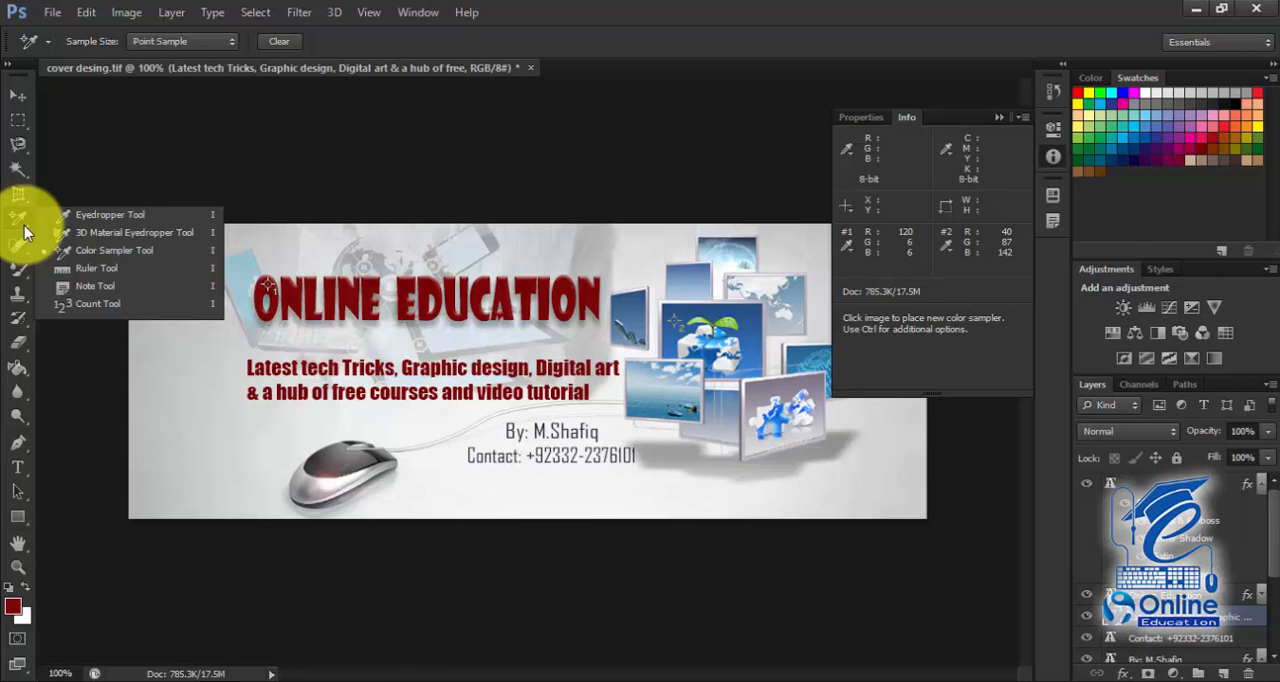
left_click(113, 268)
left_click_drag(191, 227, 196, 515)
left_click_drag(196, 519, 196, 520)
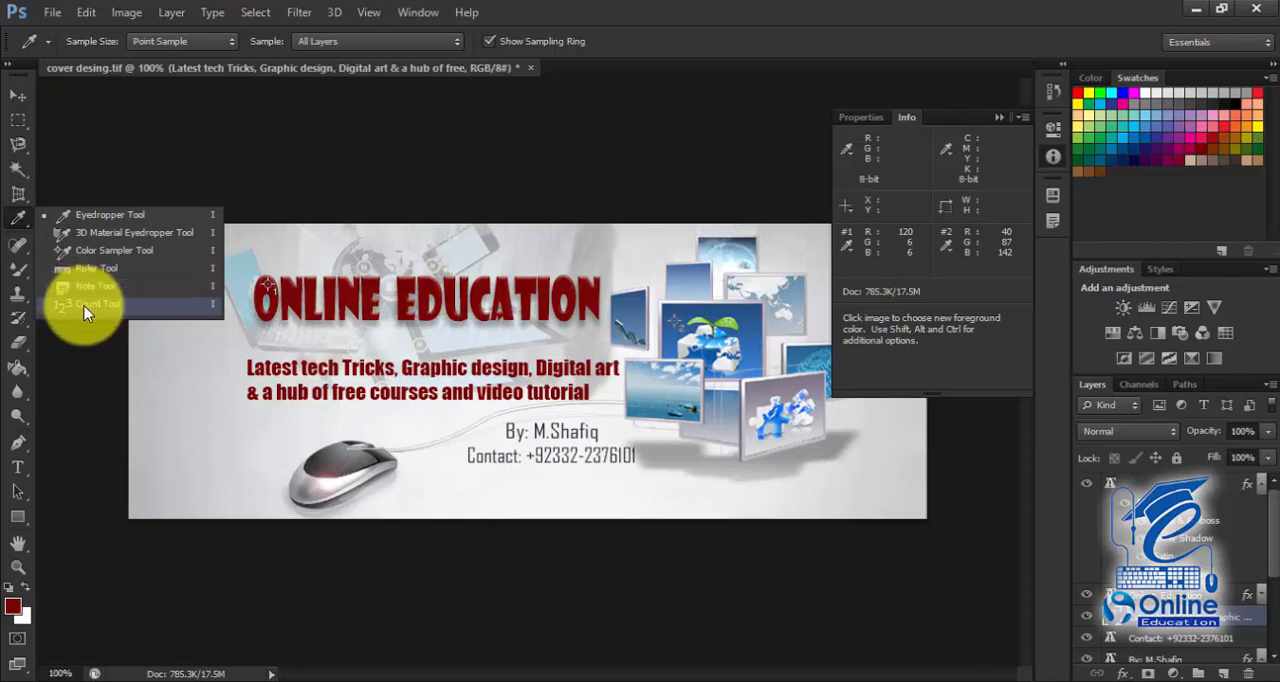
Step: Add a note reading "my new design" near the banner's upper-left corner and collapse the note editor
left_click(54, 293)
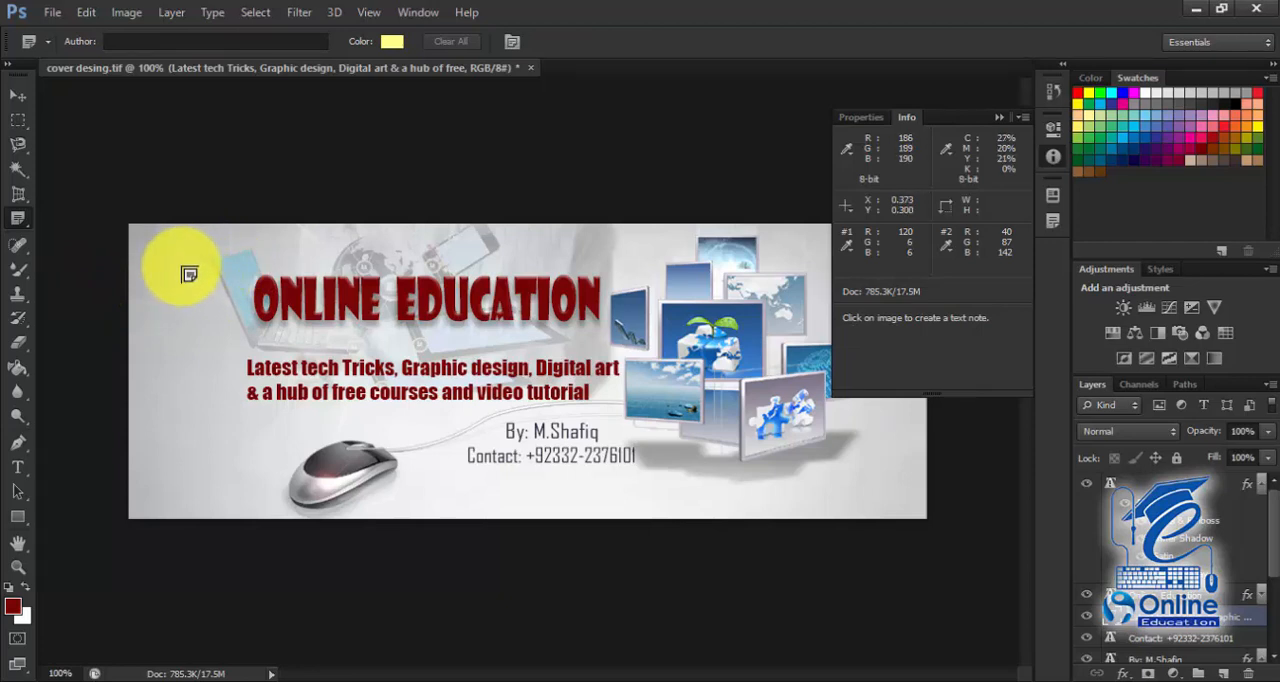
left_click(152, 261)
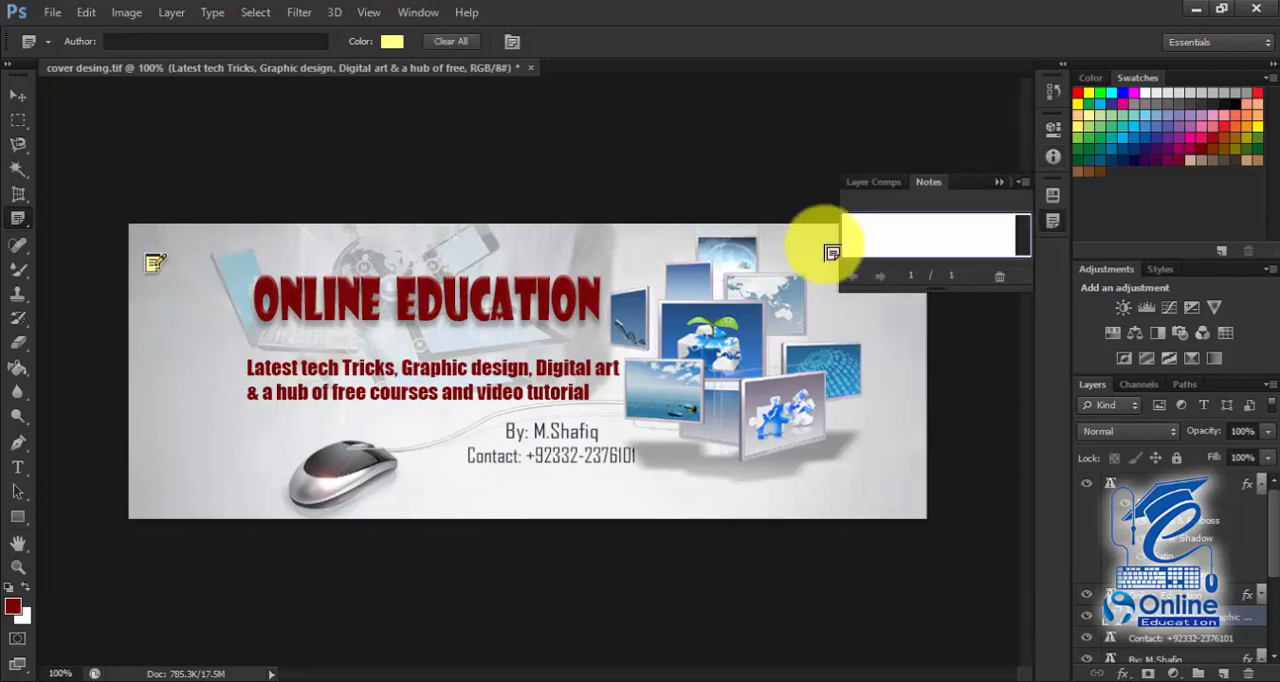
left_click(891, 235)
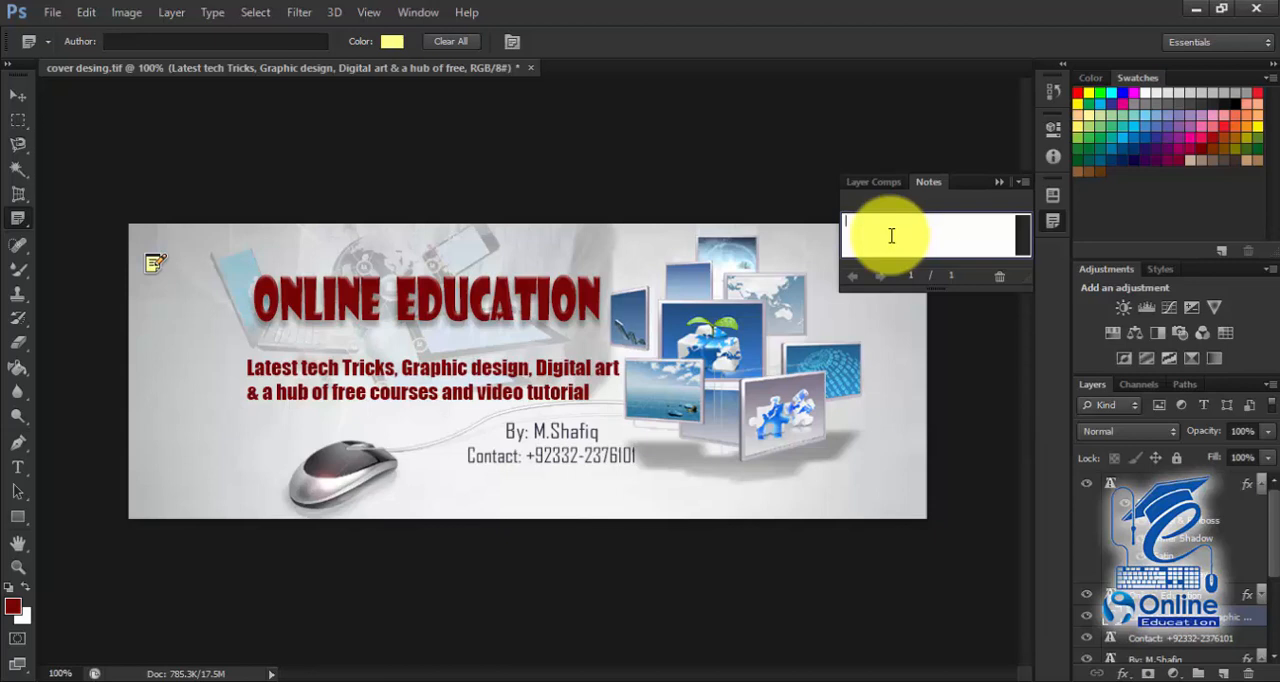
type("my new design")
left_click(1000, 185)
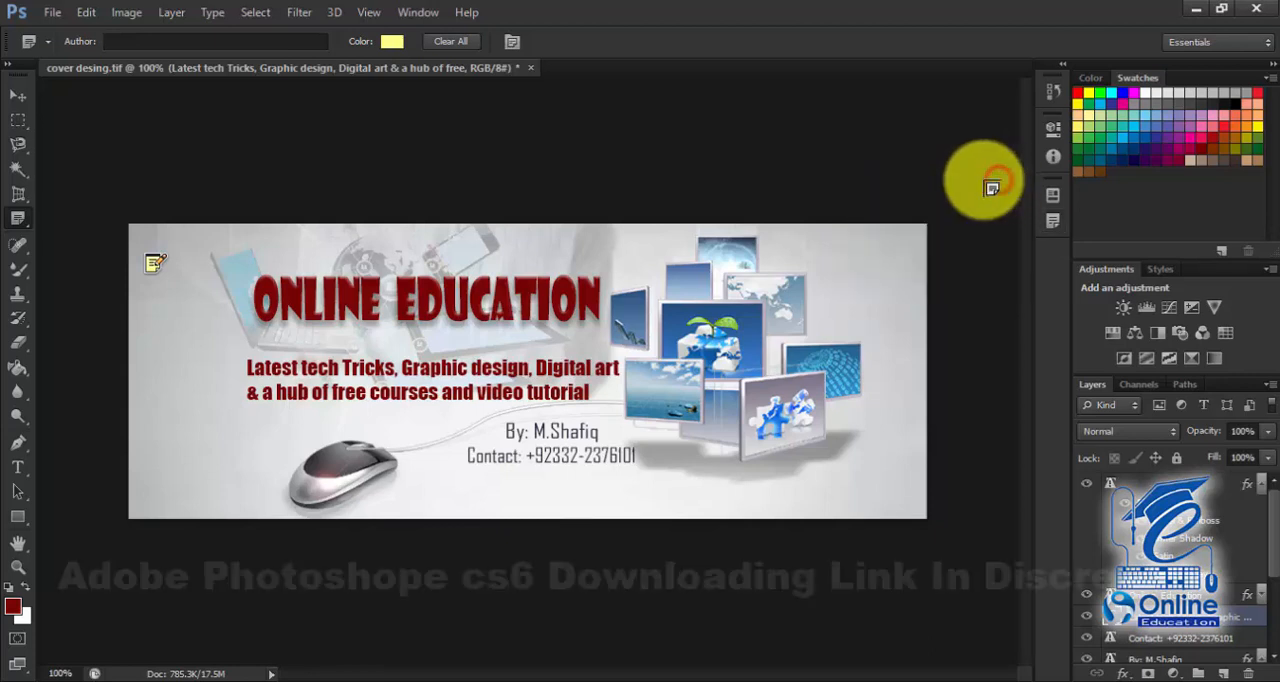
Step: Reopen the note at the banner's upper-left corner to review its text
left_click(16, 97)
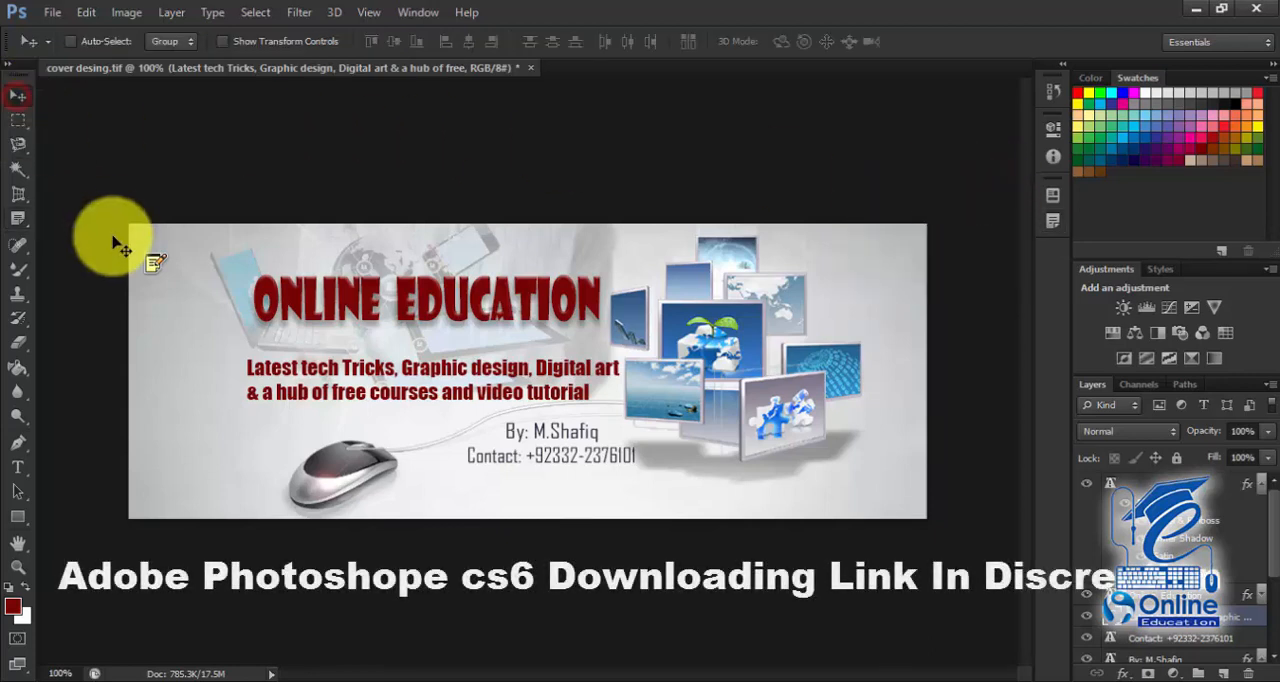
left_click(154, 265)
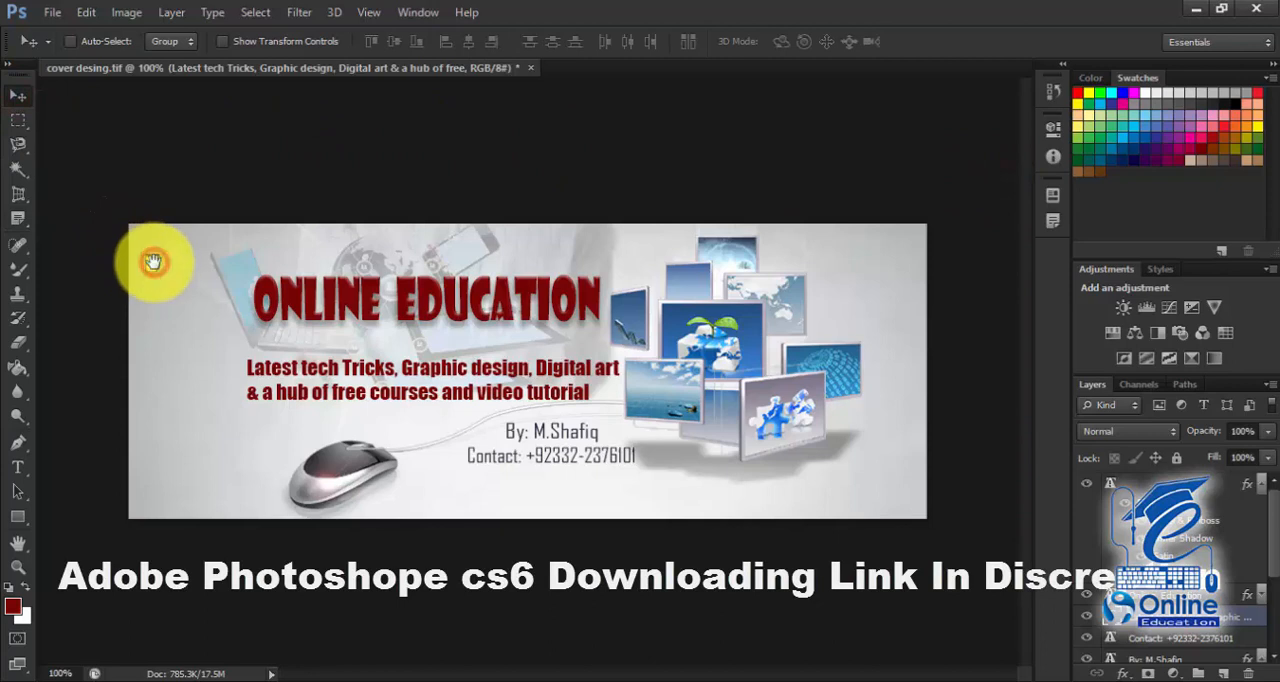
left_click(154, 265)
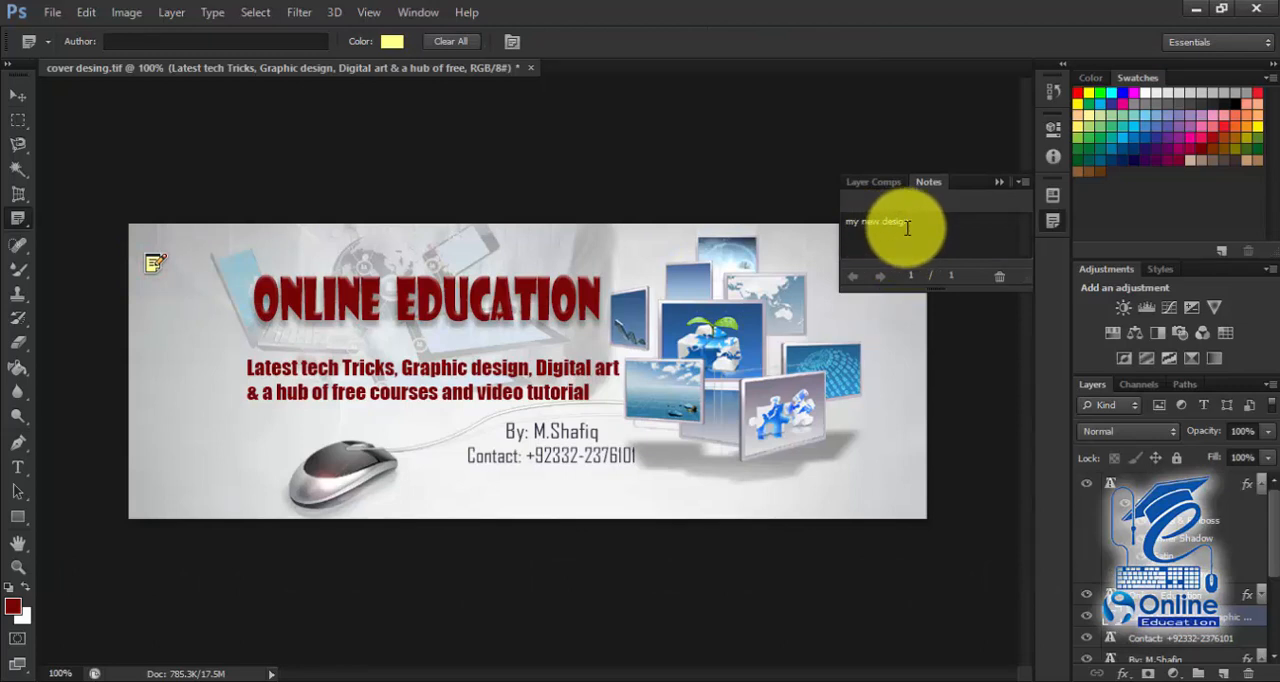
Step: Place four Count Tool markers on the banner: on the laptop, the title, the central framed picture and the mouse
left_click(24, 223)
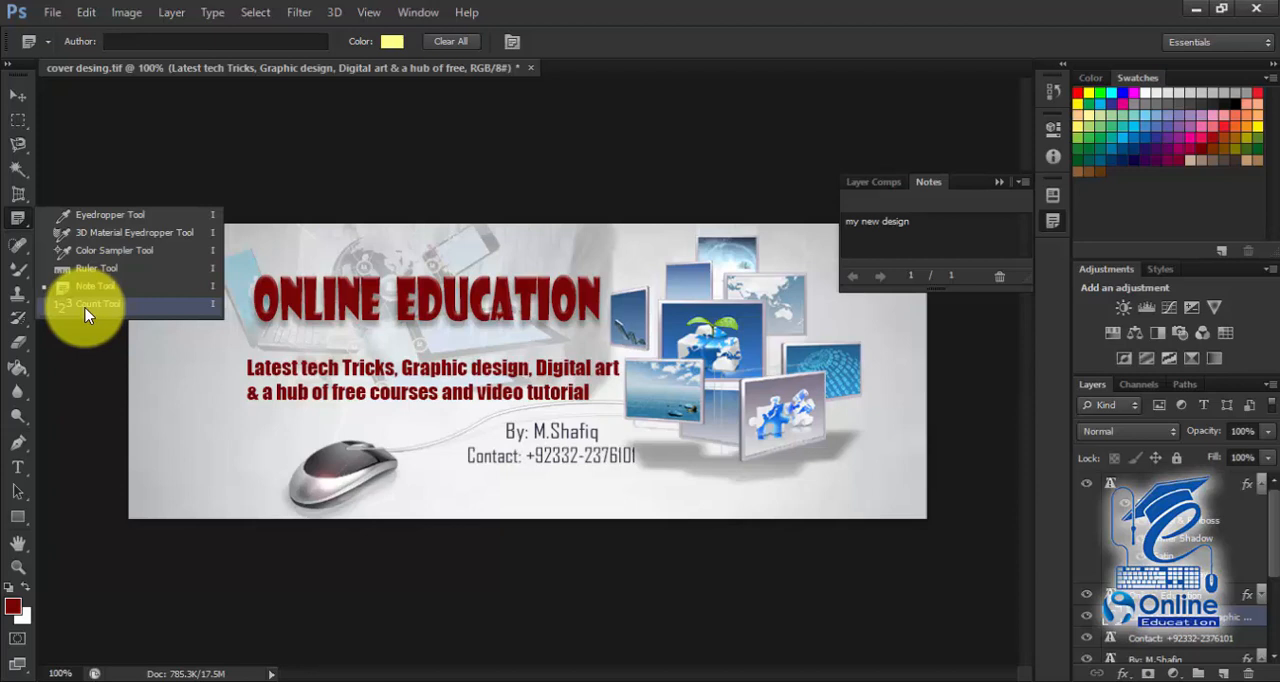
left_click(86, 305)
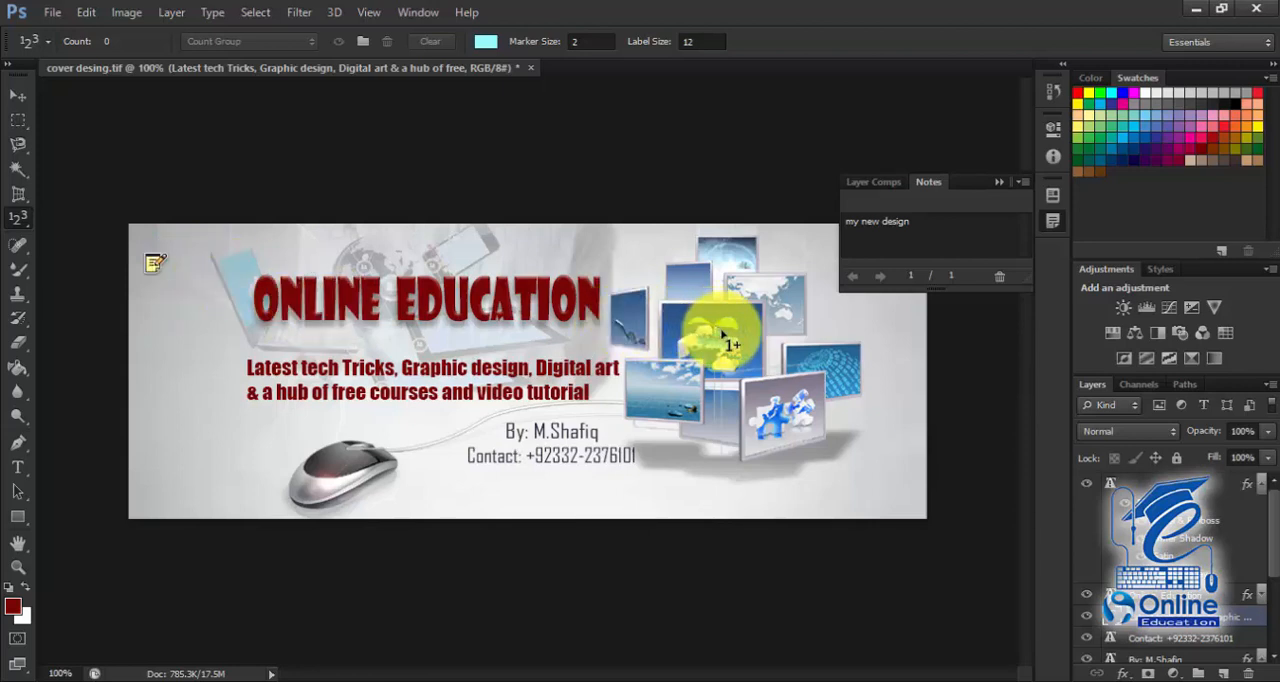
left_click(999, 180)
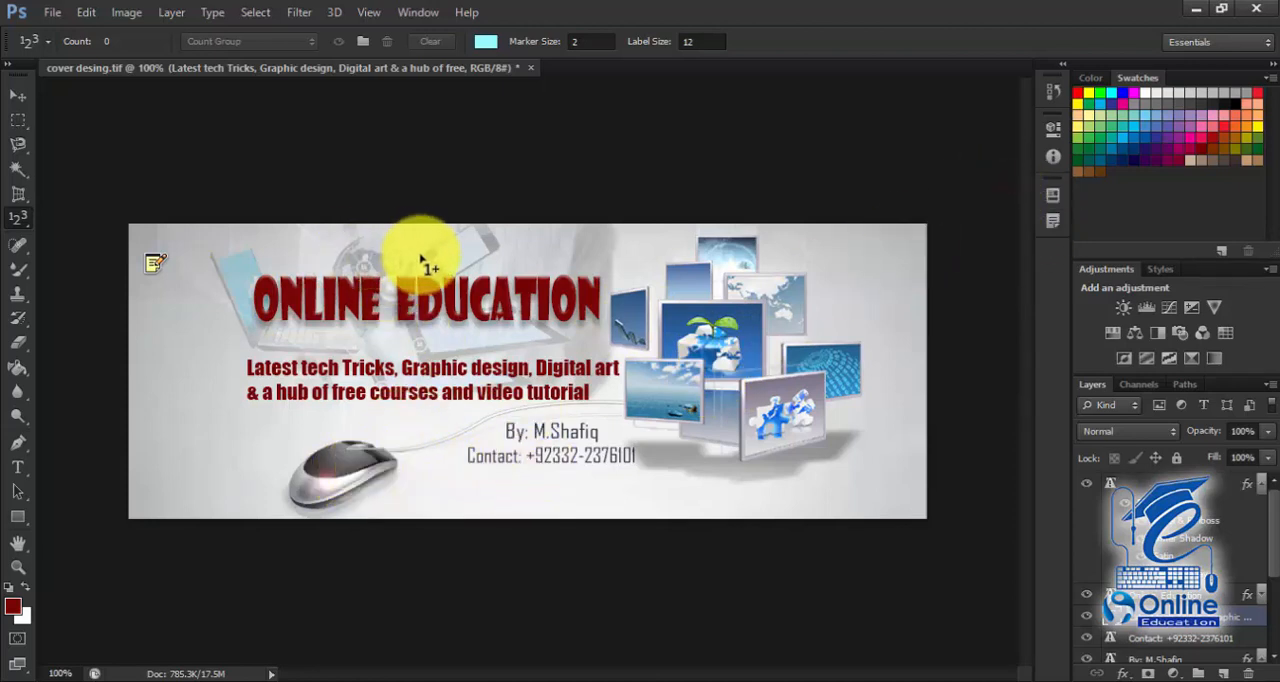
left_click(224, 270)
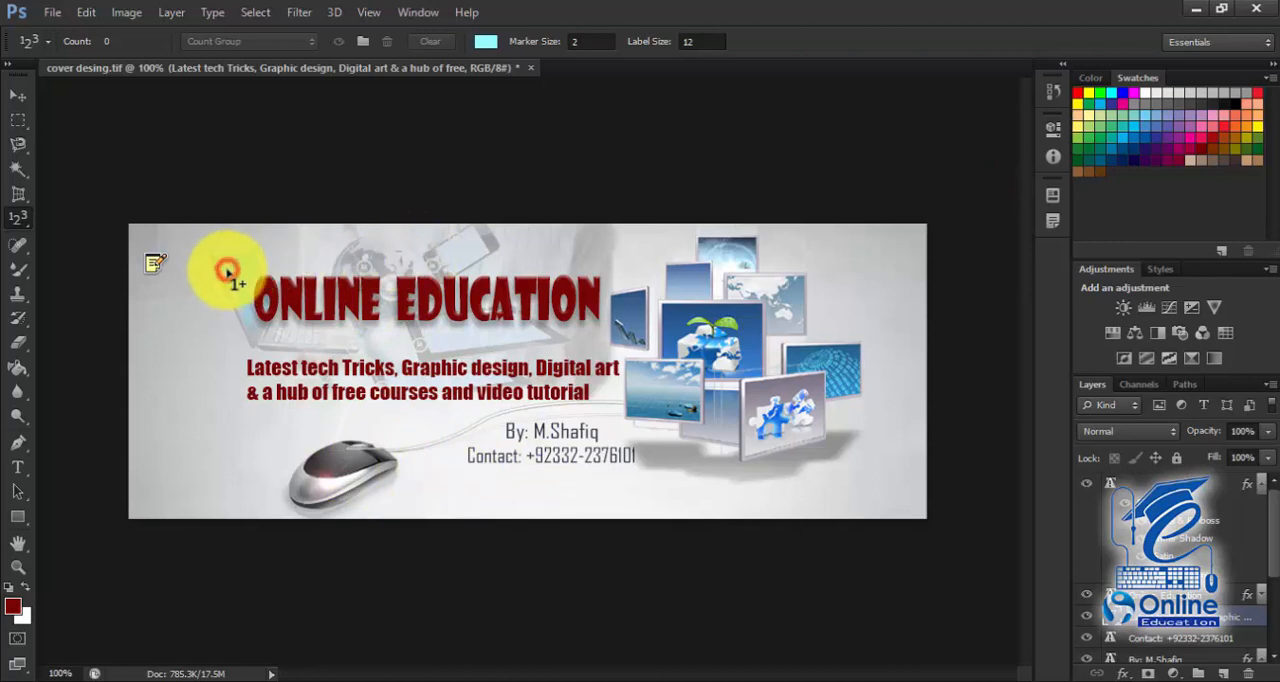
left_click(293, 302)
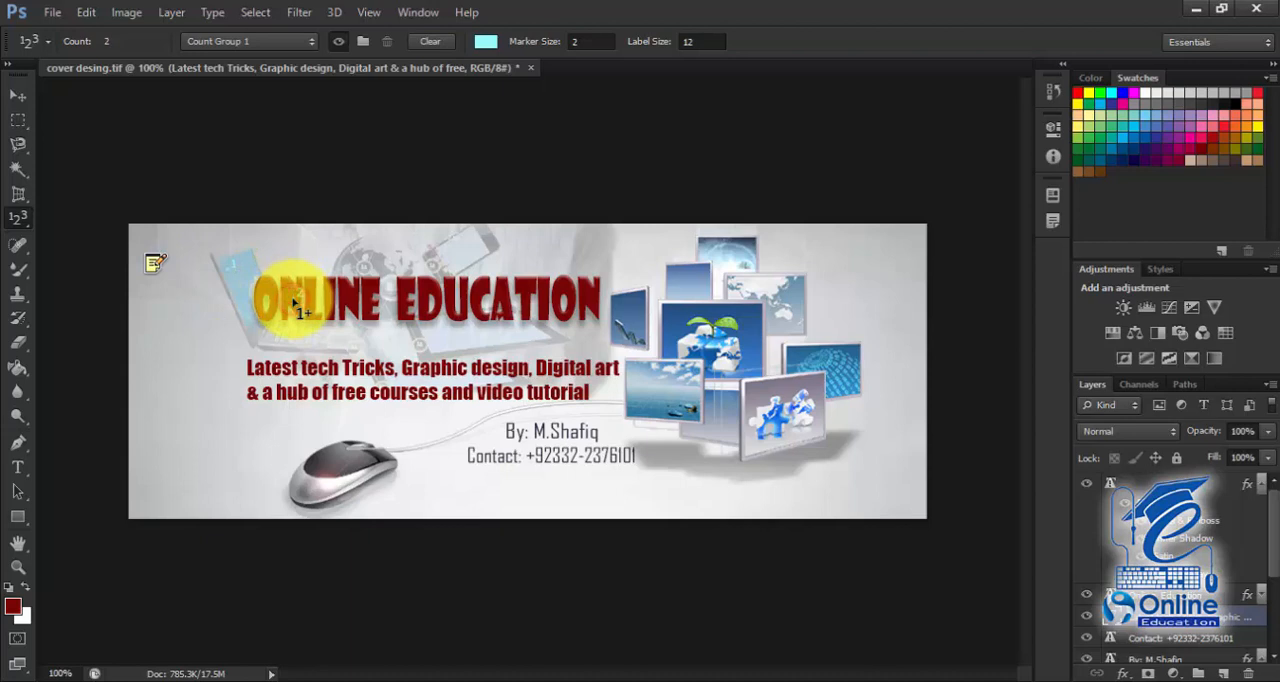
left_click(694, 330)
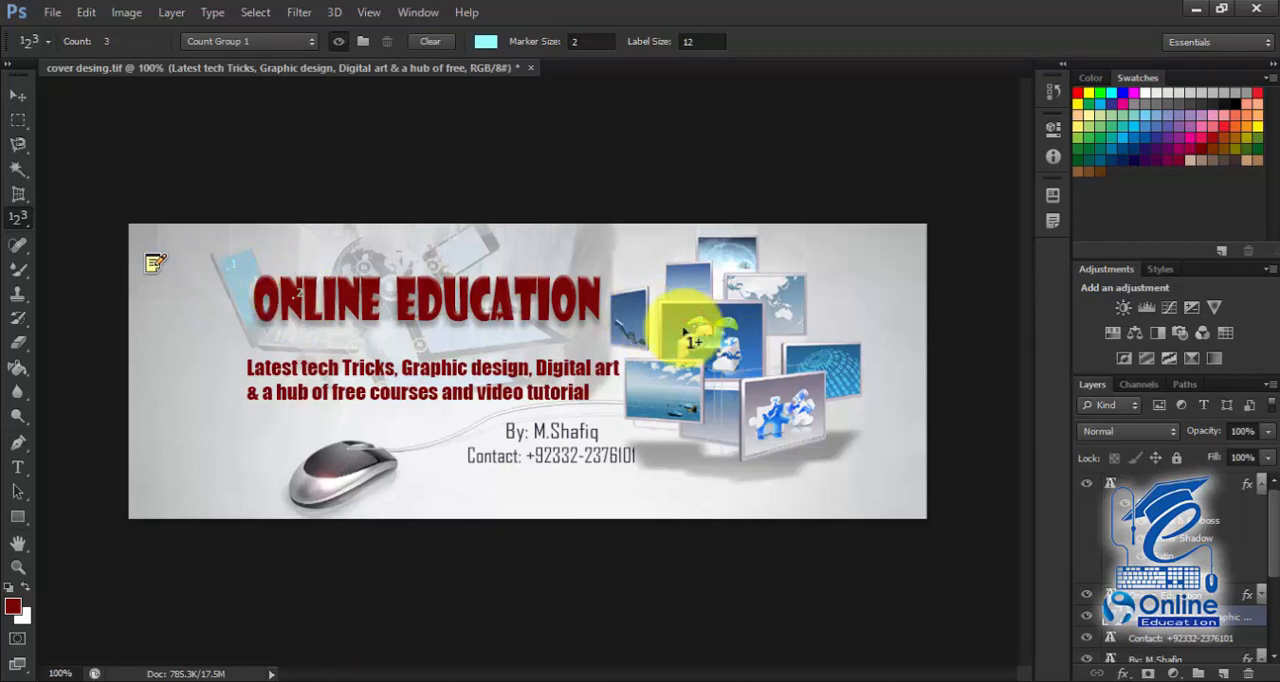
left_click(335, 465)
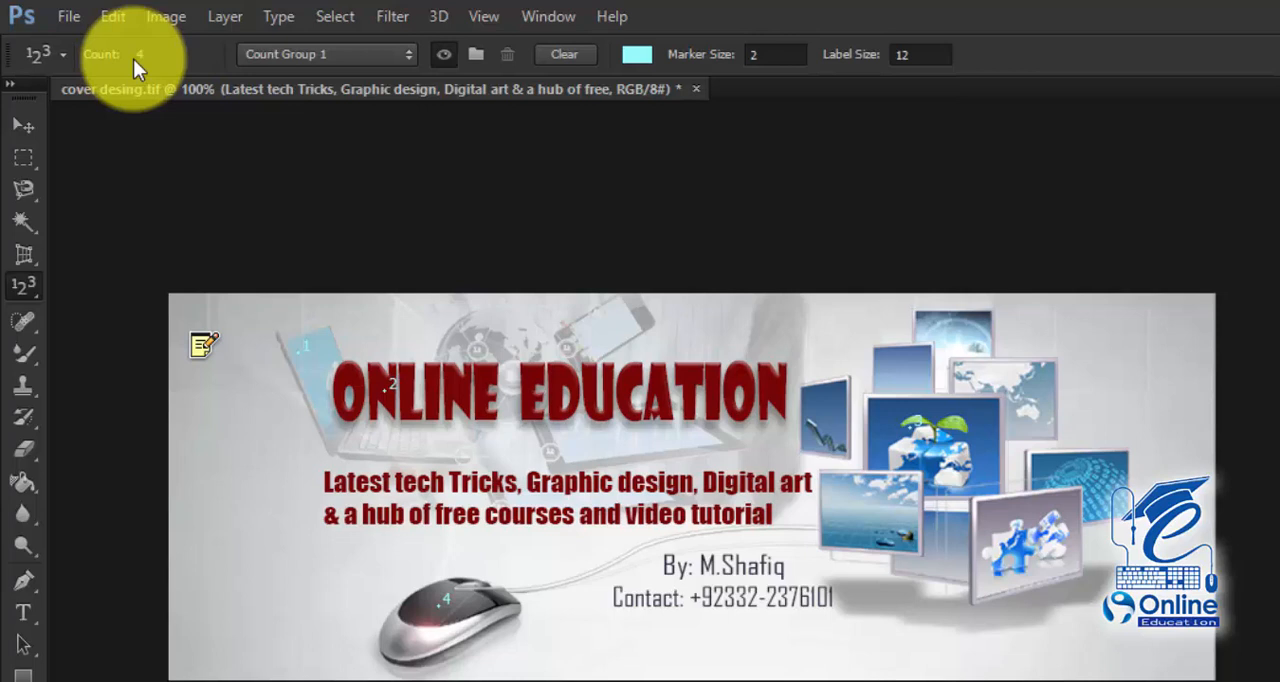
Step: Select the Spot Healing Brush, try to set a sampling source on the cheek, and stop its source warning from showing again
left_click(23, 320)
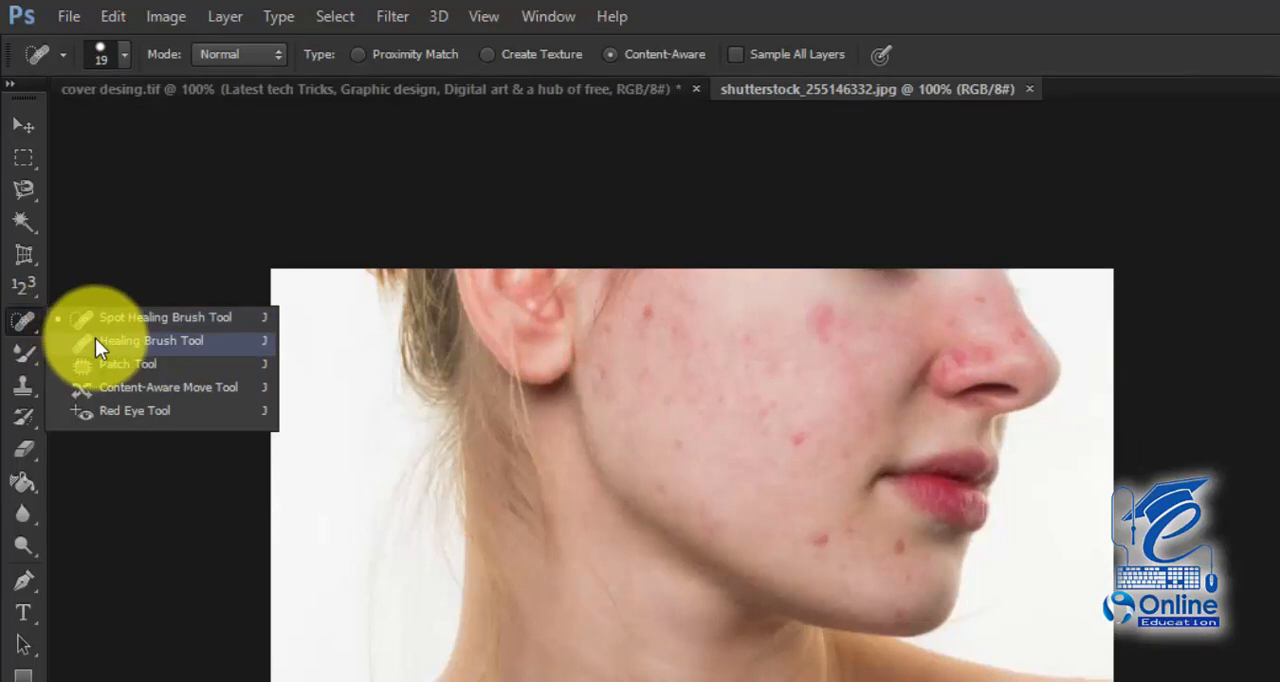
left_click(100, 319)
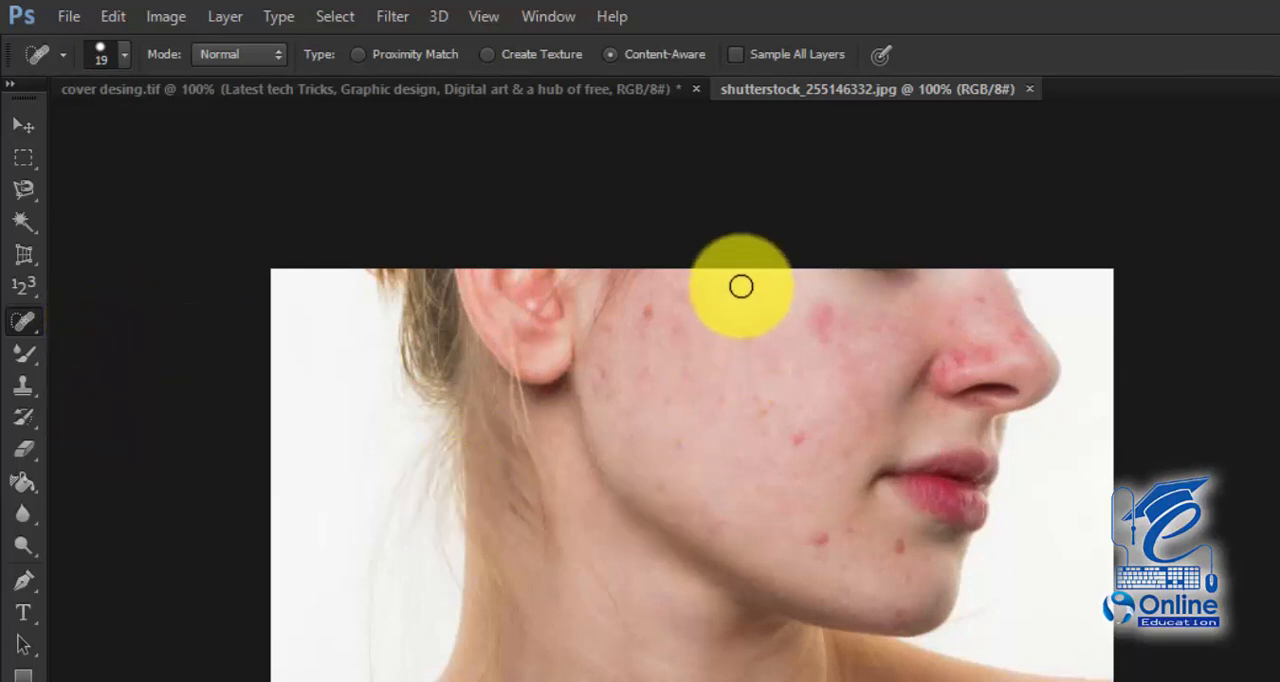
key("alt")
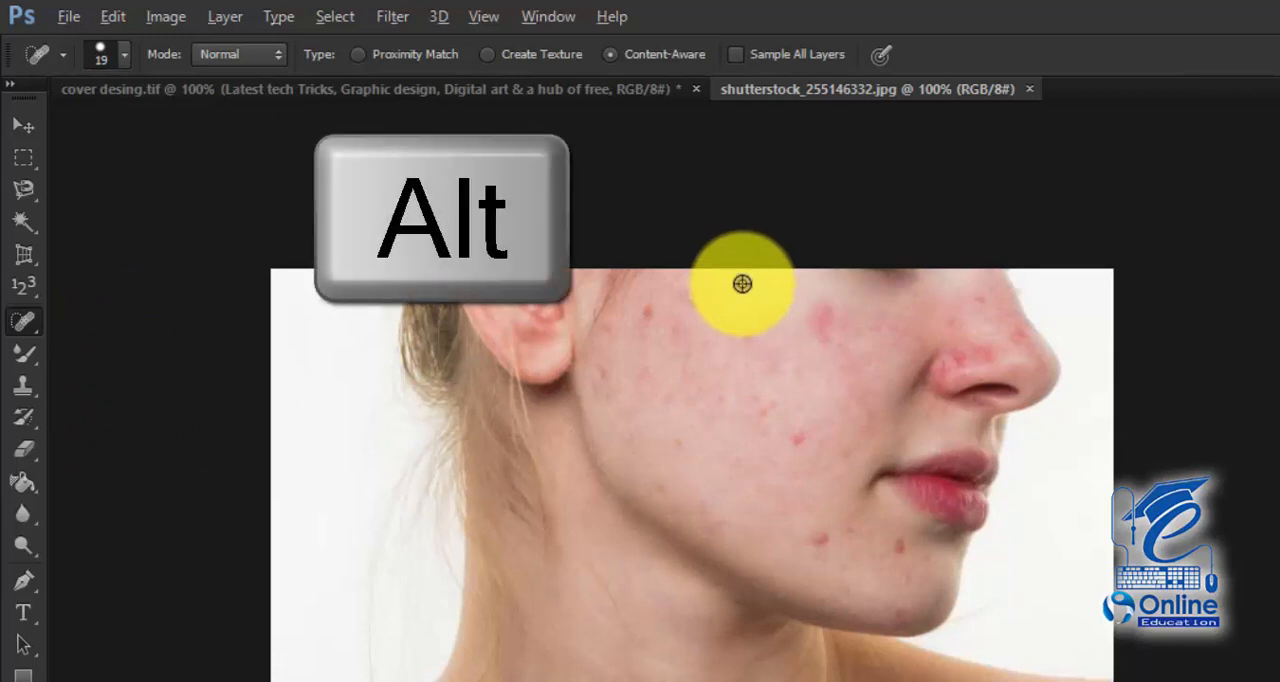
left_click(742, 284, "alt")
left_click(799, 372)
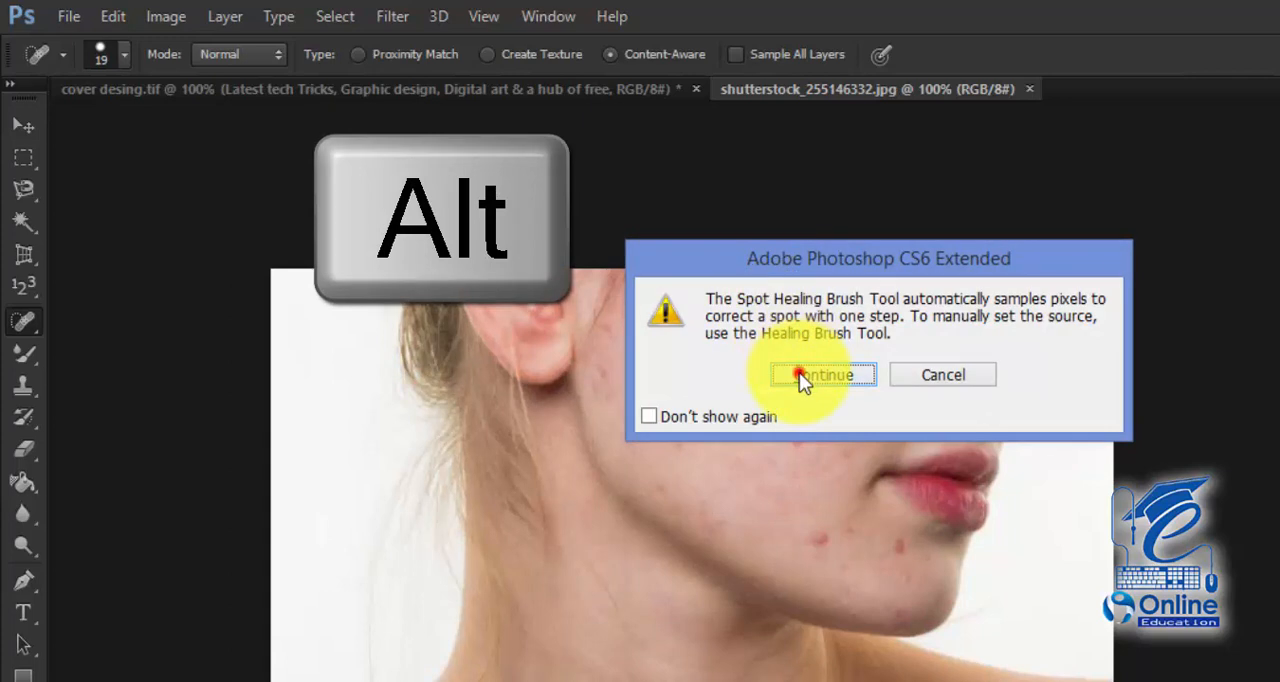
left_click(735, 285, "alt")
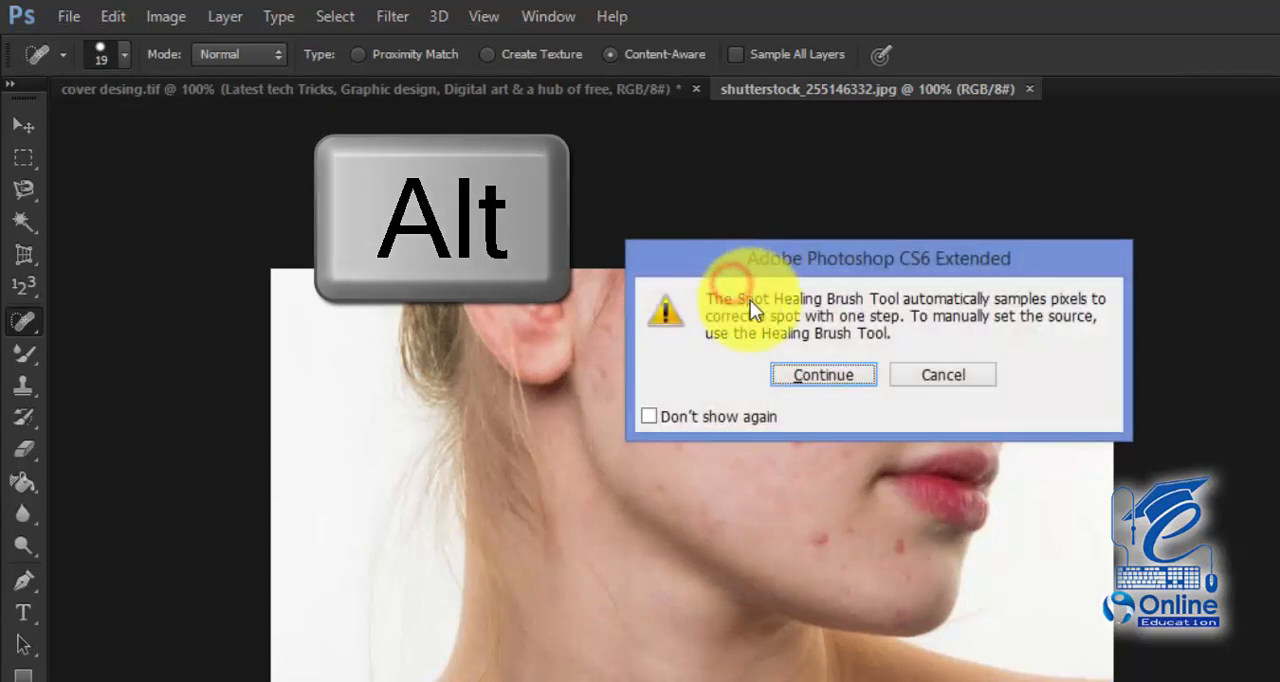
left_click(649, 416)
left_click(790, 376)
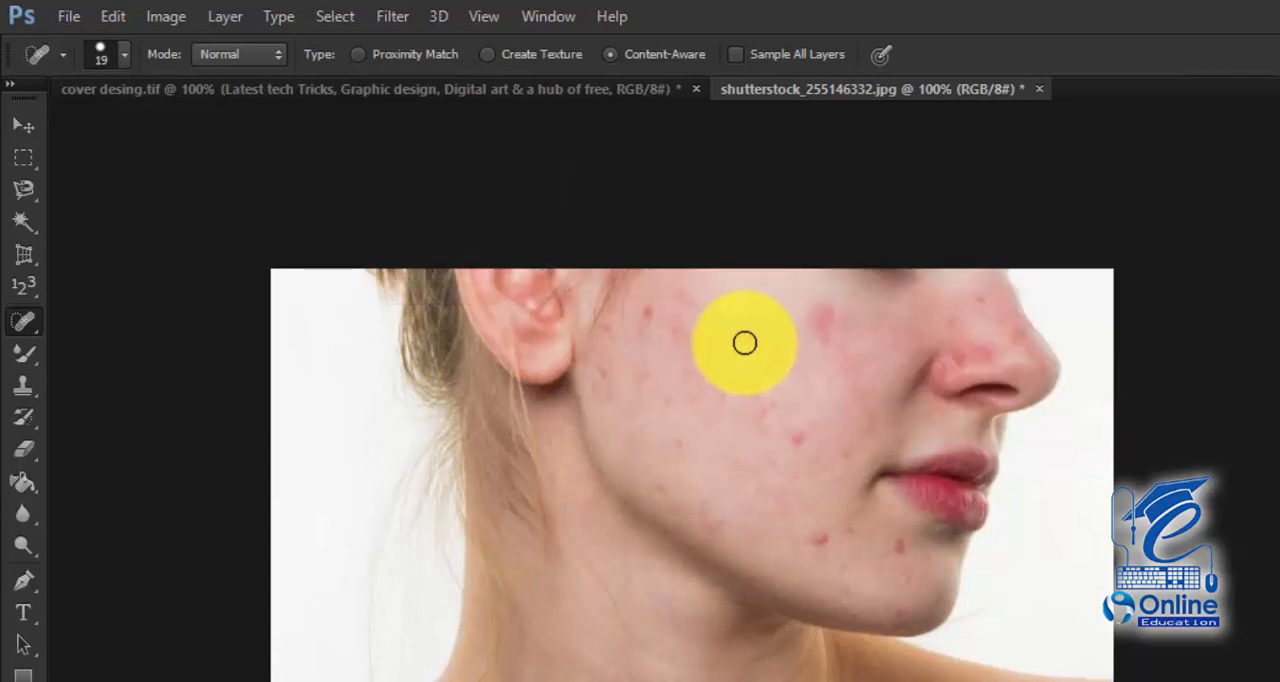
Step: Heal the blemishes and red spots across the cheek, from the ear towards the nose, with a 19 px Spot Healing Brush
left_click(744, 340)
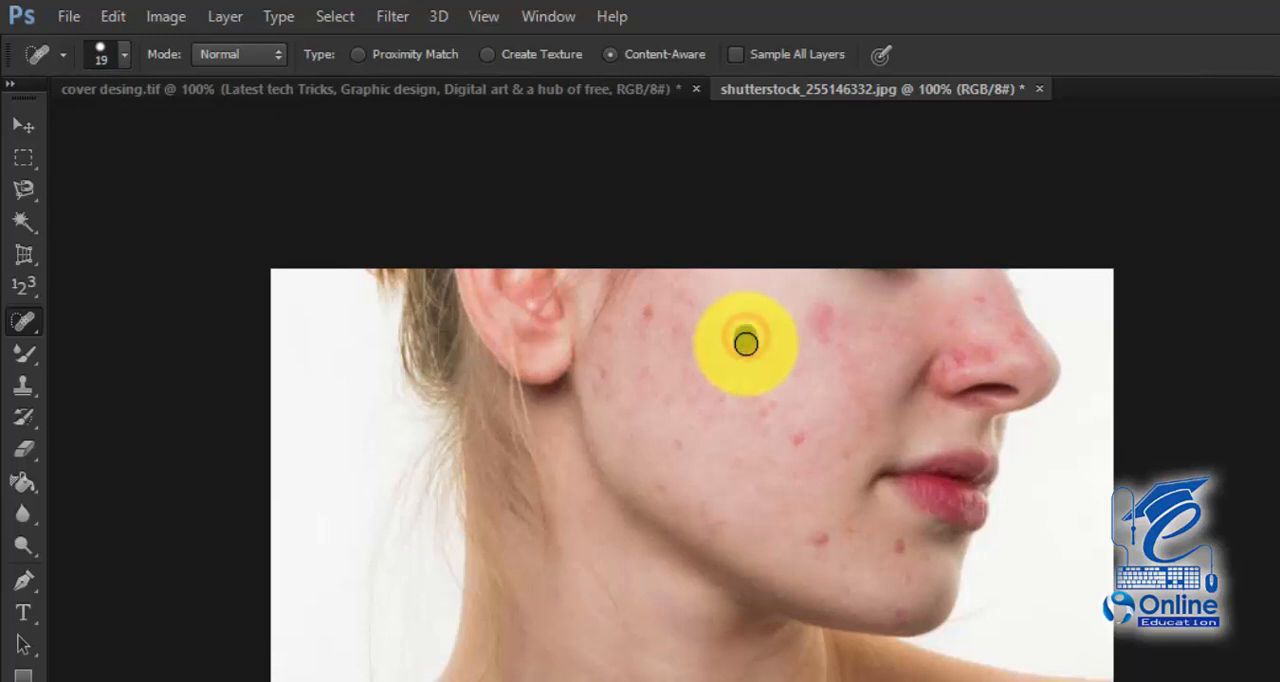
mouse_move(723, 346)
left_mouse_down()
mouse_move(707, 343)
mouse_move(680, 382)
left_mouse_up()
left_click_drag(685, 328, 660, 352)
mouse_move(670, 305)
left_mouse_down()
mouse_move(628, 347)
mouse_move(636, 368)
left_mouse_up()
left_click(668, 295)
left_click_drag(672, 334, 614, 437)
left_click_drag(706, 354, 654, 437)
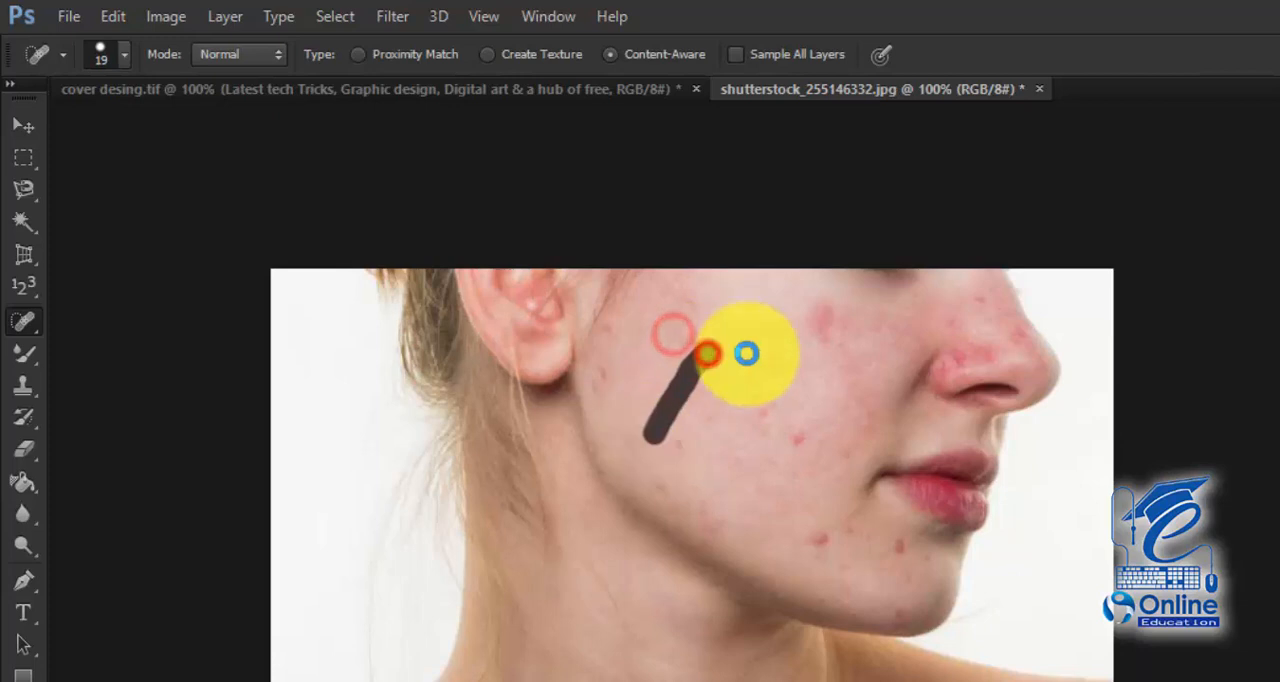
left_click_drag(753, 333, 690, 451)
left_click_drag(826, 298, 848, 374)
left_click_drag(817, 323, 830, 357)
left_click(807, 307)
mouse_move(863, 308)
left_mouse_down()
mouse_move(914, 388)
mouse_move(902, 394)
left_mouse_up()
mouse_move(824, 342)
left_mouse_down()
mouse_move(836, 437)
mouse_move(785, 442)
left_mouse_up()
left_click_drag(771, 390, 771, 466)
left_click_drag(763, 366, 750, 482)
mouse_move(728, 403)
left_mouse_down()
mouse_move(663, 460)
mouse_move(626, 460)
left_mouse_up()
left_click_drag(611, 357, 589, 403)
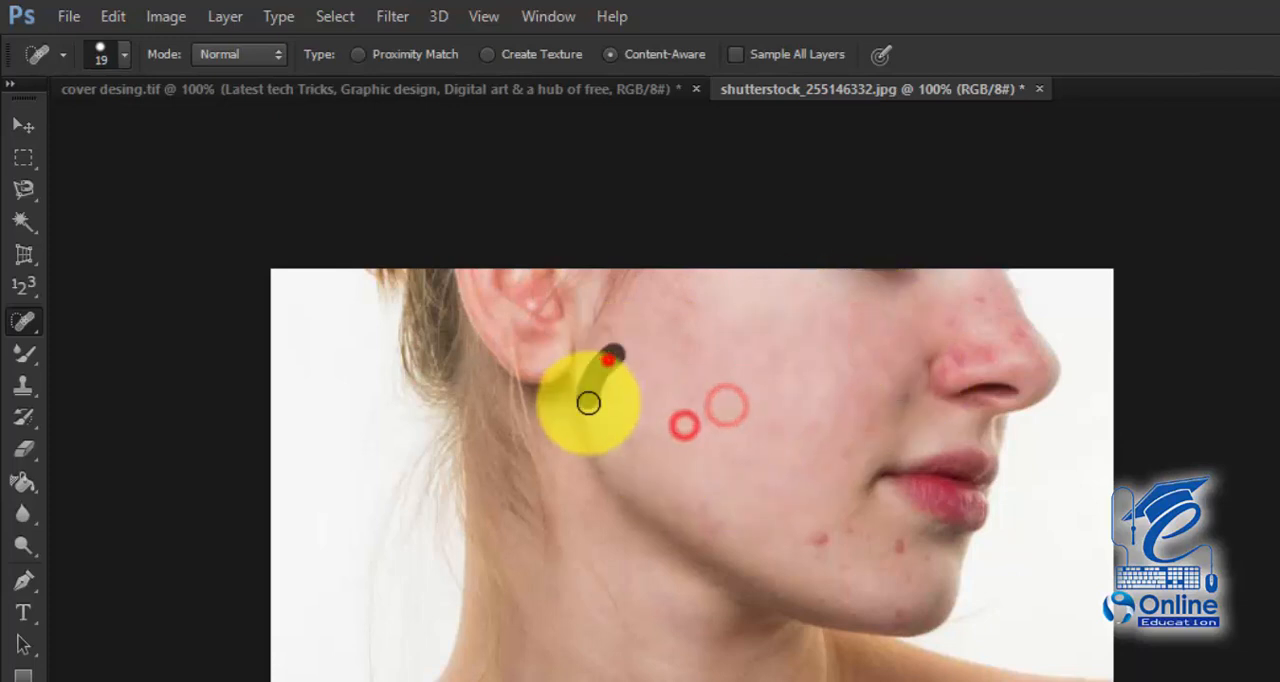
left_click_drag(694, 306, 677, 328)
left_click(673, 287)
left_click_drag(673, 287, 602, 396)
left_click_drag(681, 435, 678, 441)
left_click_drag(766, 337, 686, 463)
left_click_drag(785, 359, 702, 494)
left_click_drag(797, 378, 726, 494)
mouse_move(856, 386)
left_mouse_down()
mouse_move(802, 543)
mouse_move(897, 542)
left_mouse_up()
Step: Heal the remaining spots on the chin and jaw and the redness on the cheek beside the nose and mouth
left_click(811, 540)
left_click(821, 535)
left_click(851, 511)
left_click(860, 523)
left_click(835, 566)
left_click(889, 614)
left_click(870, 599)
left_click(834, 539)
left_click(840, 492)
mouse_move(857, 380)
left_mouse_down()
mouse_move(843, 436)
mouse_move(870, 444)
left_mouse_up()
left_click_drag(908, 375, 897, 417)
left_click_drag(877, 349, 876, 382)
left_click_drag(838, 326, 801, 368)
left_click_drag(806, 362, 806, 496)
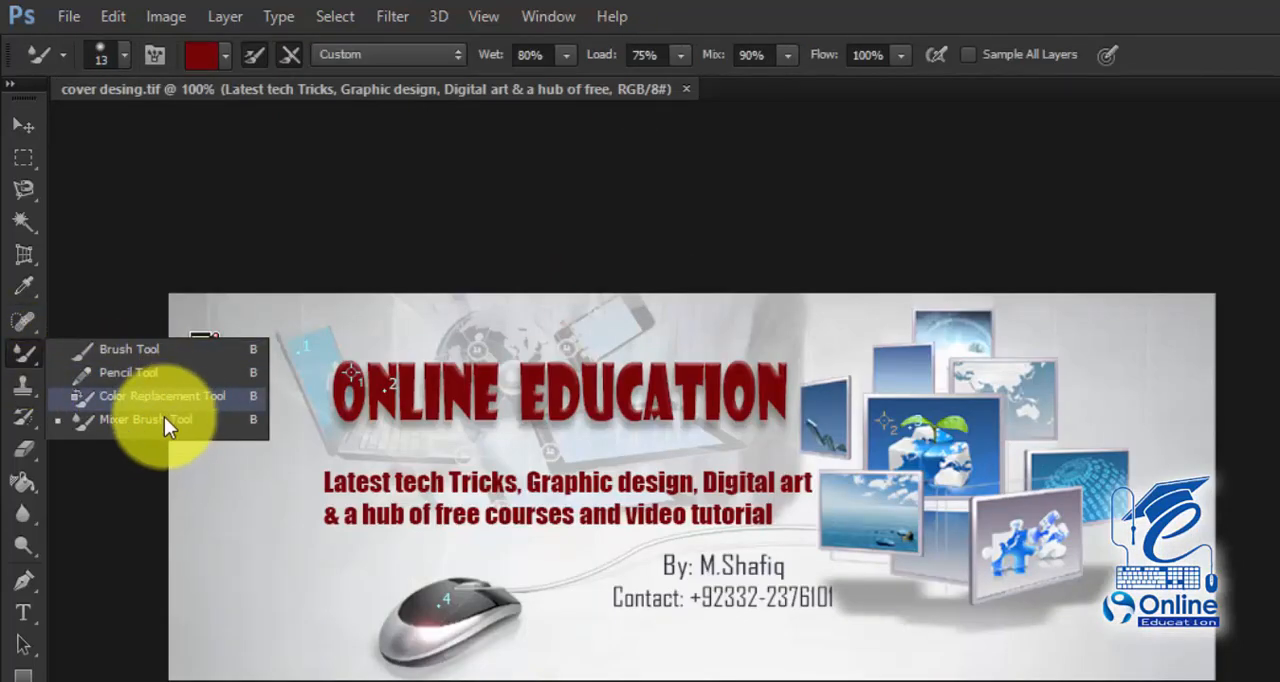
left_click(112, 352)
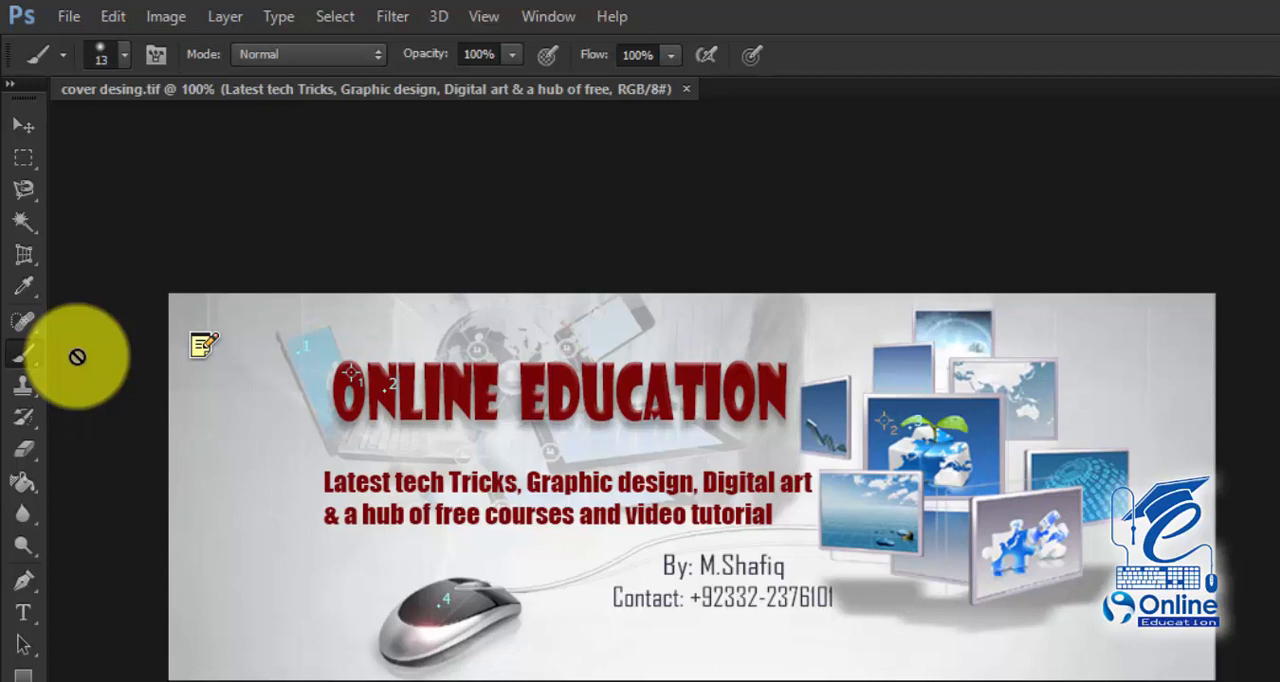
left_click(27, 387)
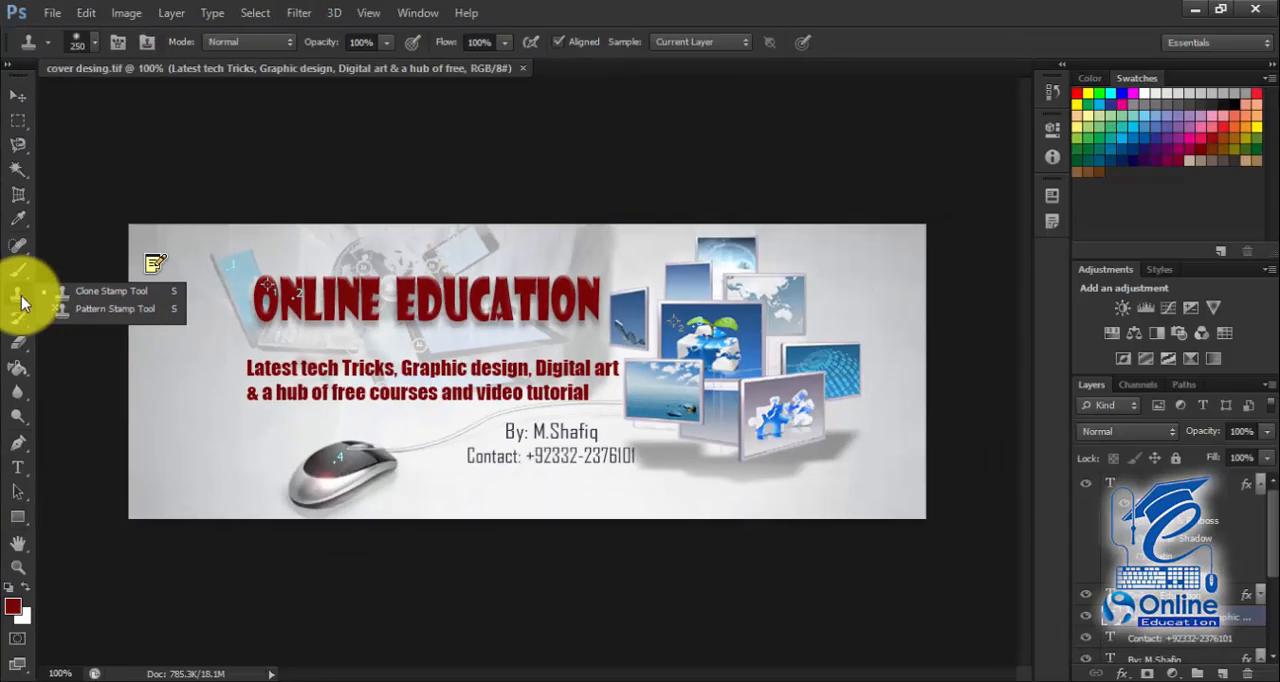
left_click(761, 570)
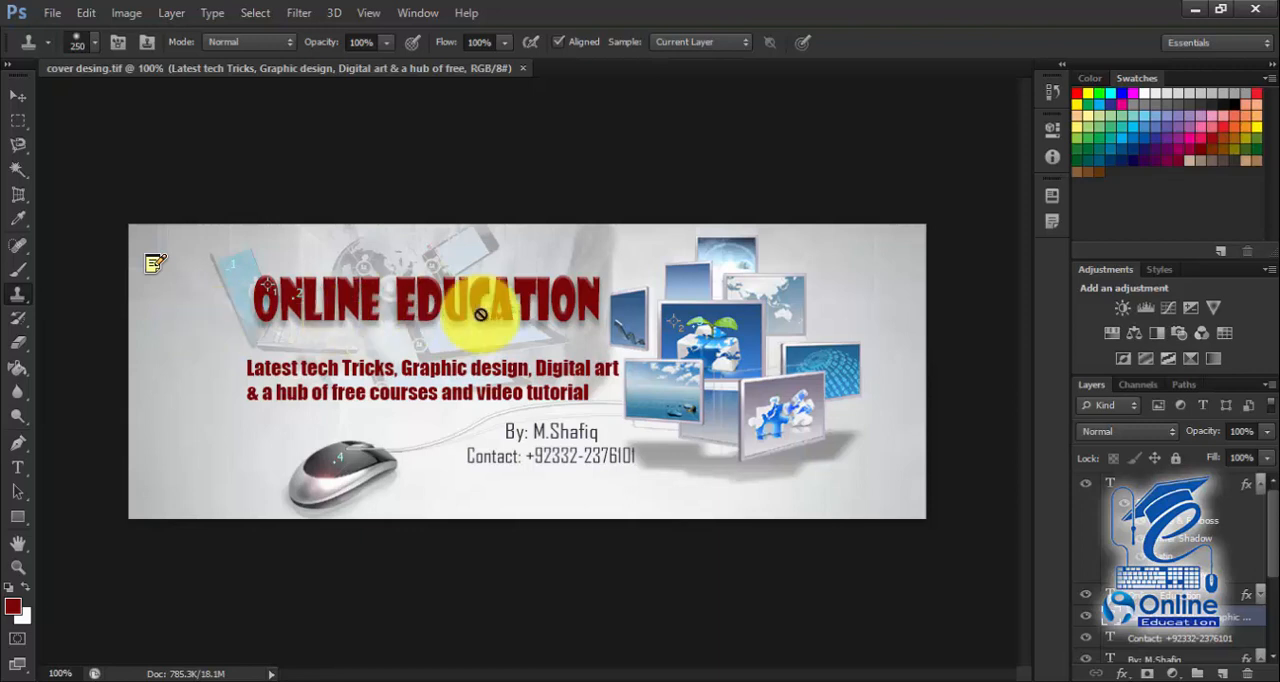
Step: Select the Clone Stamp Tool and reduce its brush size to 100 px
right_click(14, 293)
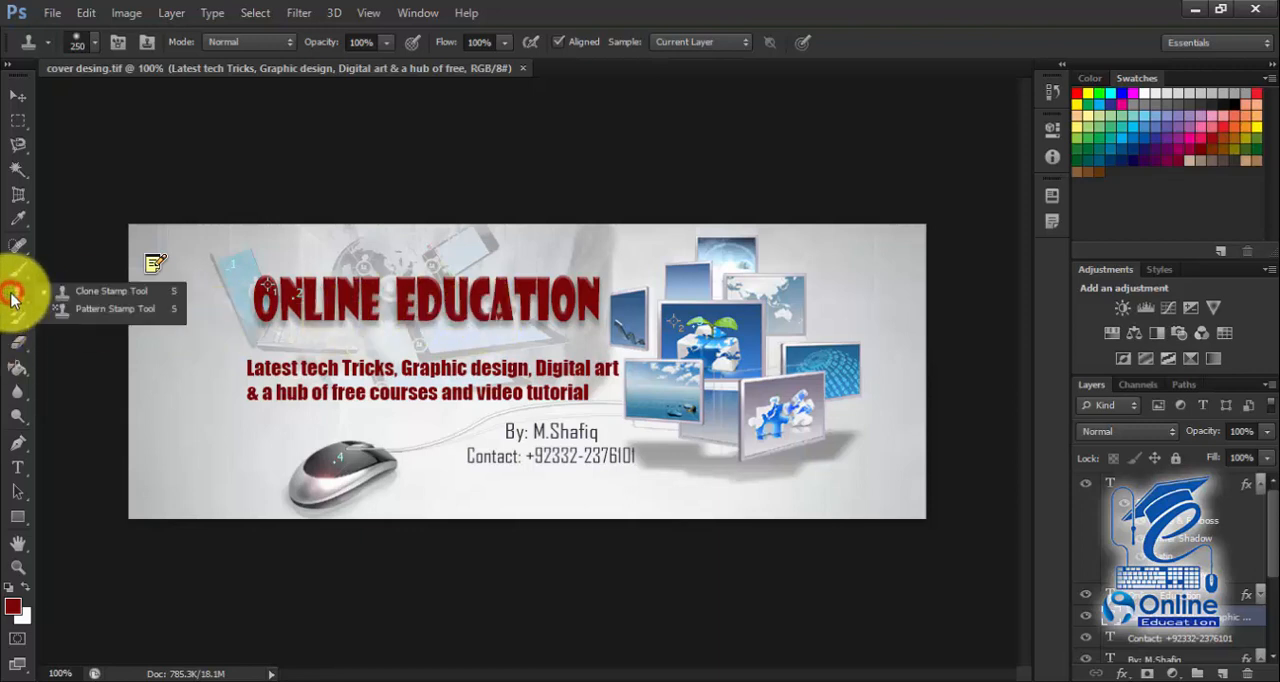
left_click(91, 291)
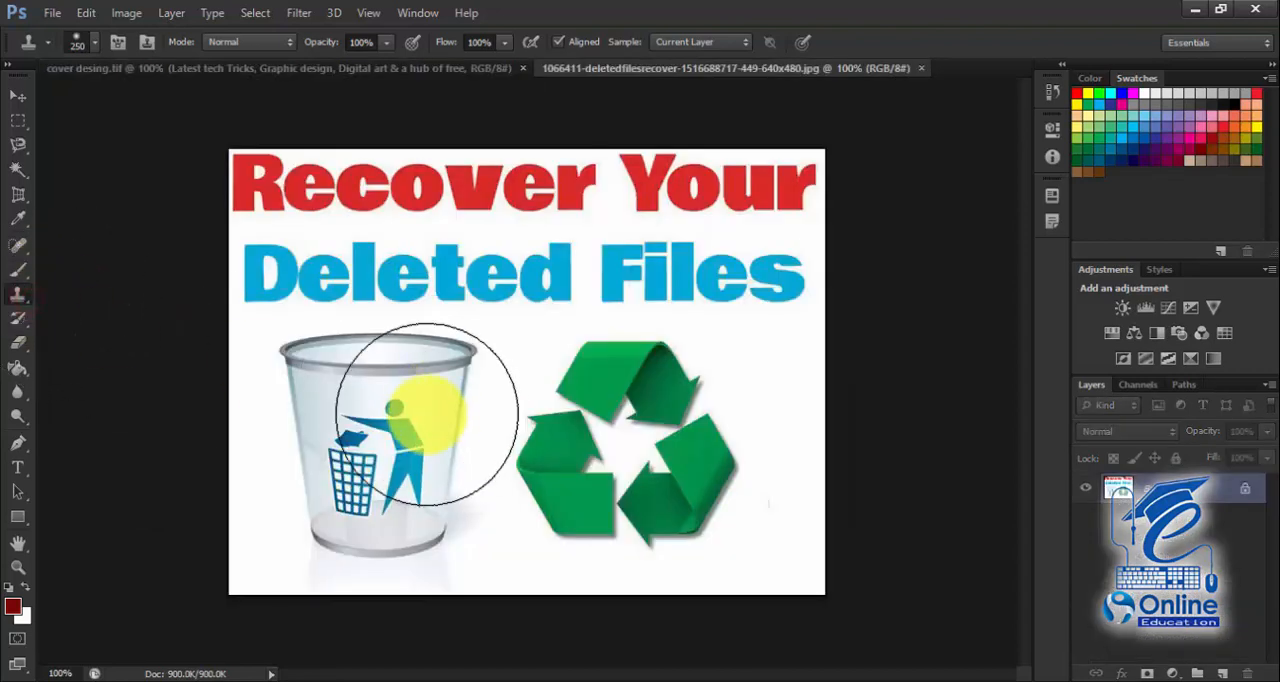
key("bracketleft")
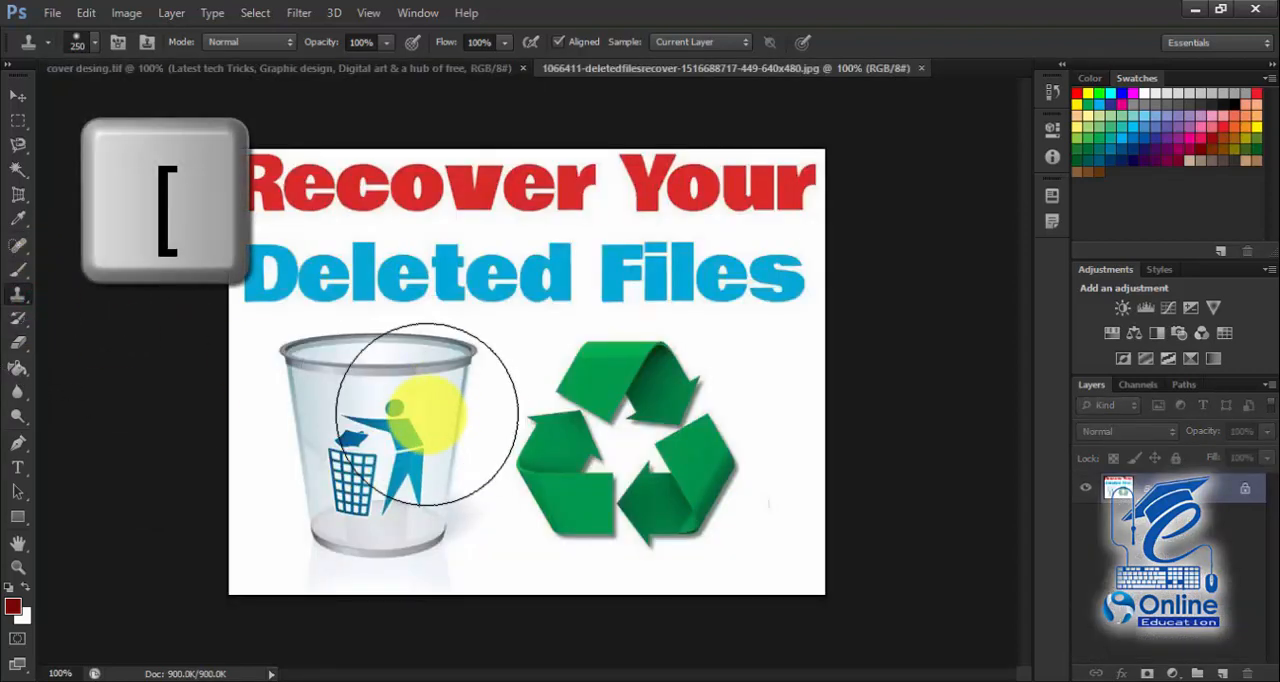
key("bracketleft")
key("bracketleft")
key("bracketleft")
key("bracketleft")
Step: Sample the white background beside the recycling symbol and clone it over the green arrows
key("alt")
key("alt")
left_click(778, 384, "alt")
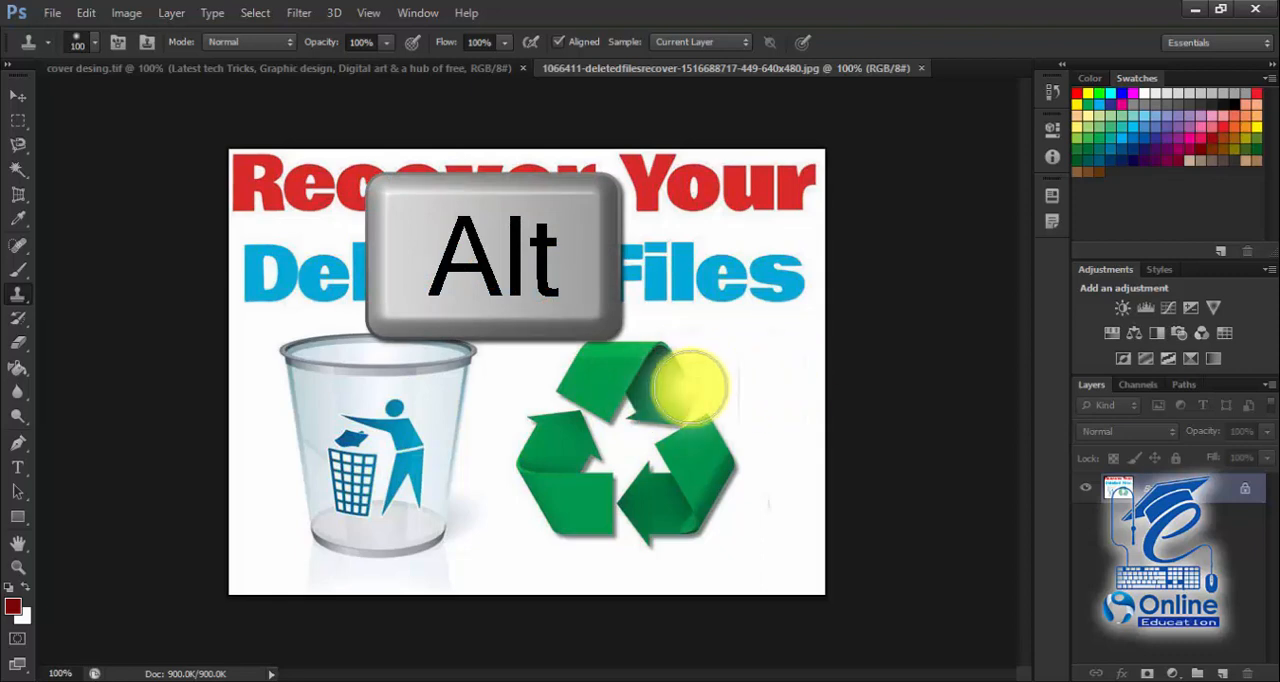
mouse_move(633, 367)
left_mouse_down()
mouse_move(589, 360)
mouse_move(651, 363)
mouse_move(640, 390)
mouse_move(657, 343)
mouse_move(551, 457)
mouse_move(511, 429)
mouse_move(590, 459)
mouse_move(517, 386)
mouse_move(686, 283)
mouse_move(668, 387)
mouse_move(686, 466)
mouse_move(634, 386)
mouse_move(686, 517)
mouse_move(523, 391)
mouse_move(500, 486)
mouse_move(569, 537)
mouse_move(514, 549)
mouse_move(483, 480)
mouse_move(488, 540)
left_mouse_up()
left_click(626, 341)
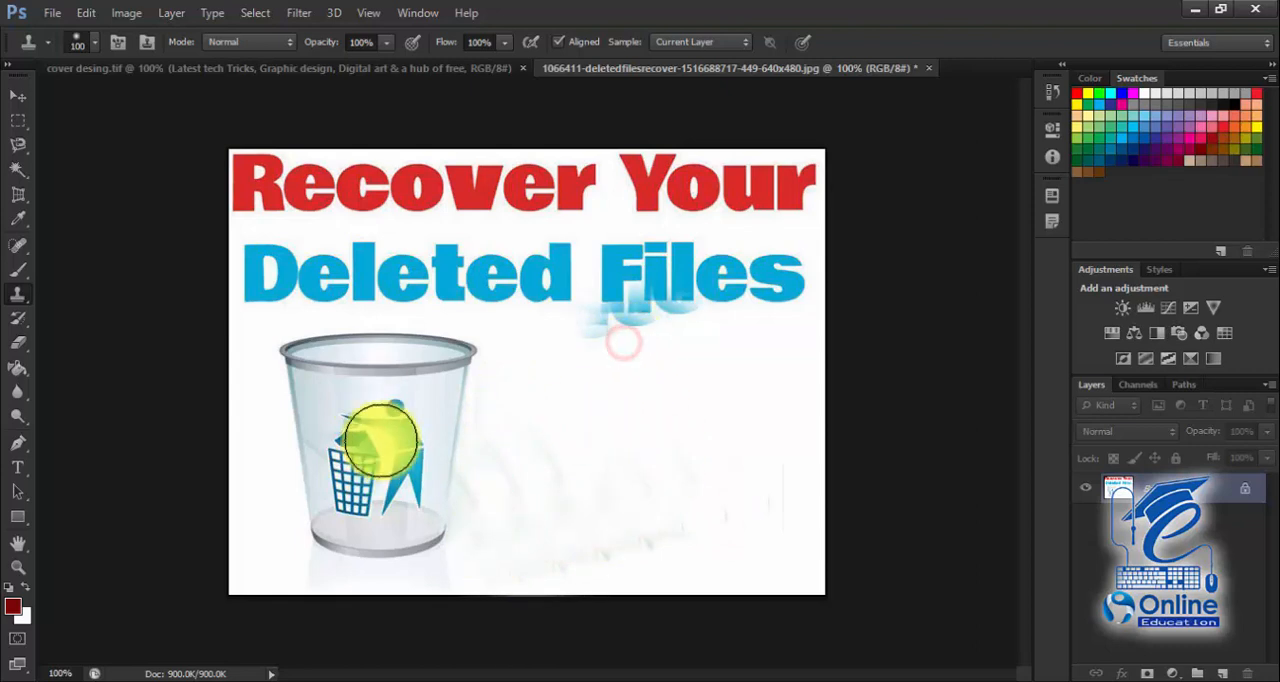
Step: Clone over the blue figure and basket on the trash can with the Clone Stamp Tool
left_click(447, 399, "alt")
left_click(397, 421)
left_click(403, 450)
left_click(404, 486)
left_click(364, 494)
left_click(349, 460)
left_click(353, 501)
left_click(359, 434)
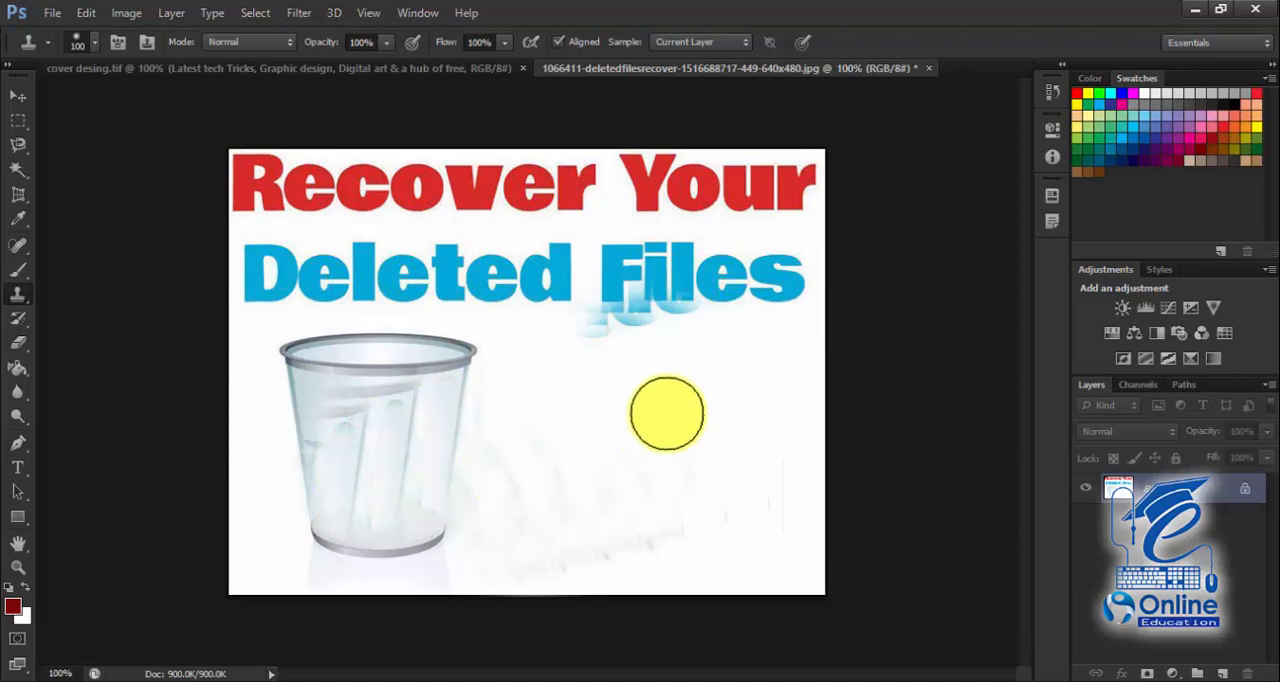
Step: Restore the recycling symbol, lettering and trash can figure with a 45 px History Brush
left_click(18, 320)
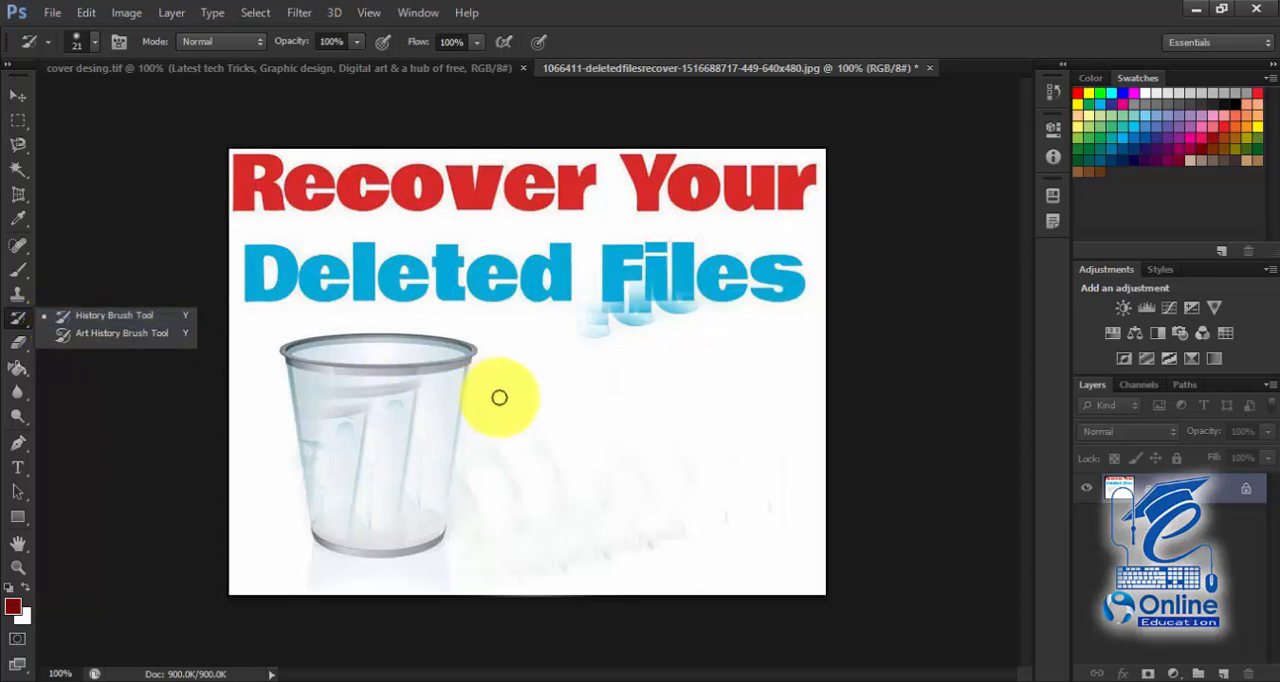
left_click(81, 316)
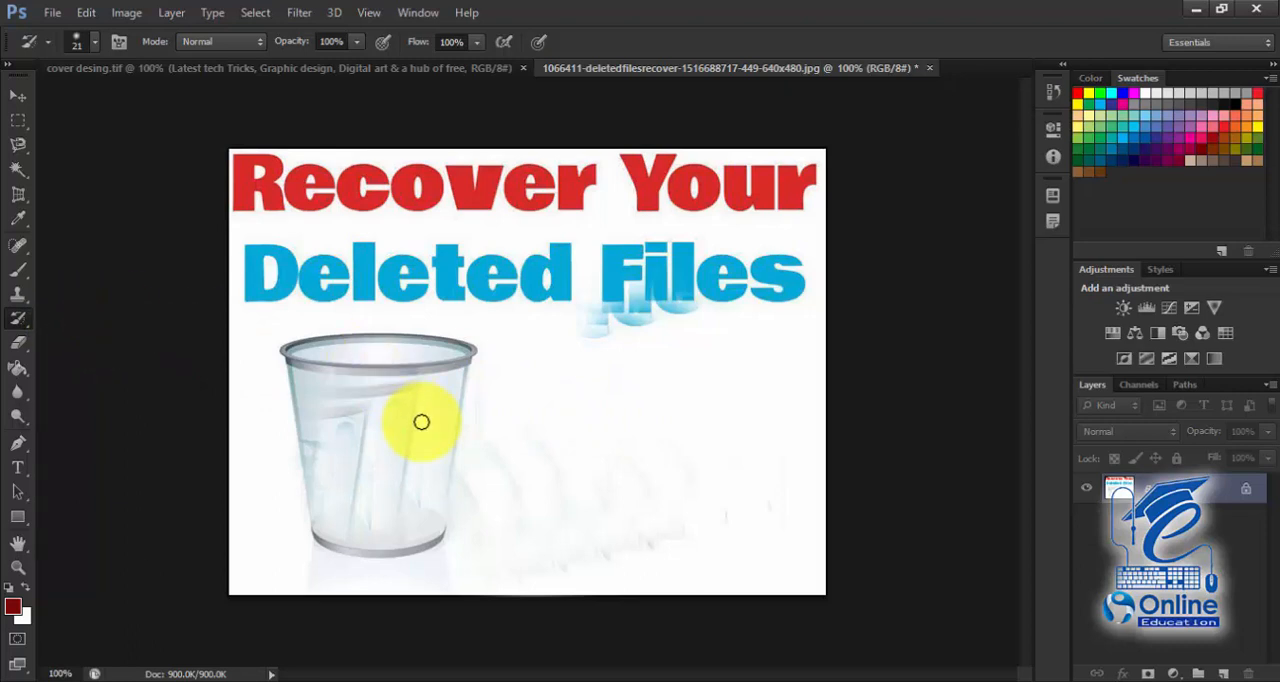
key("]")
key("]")
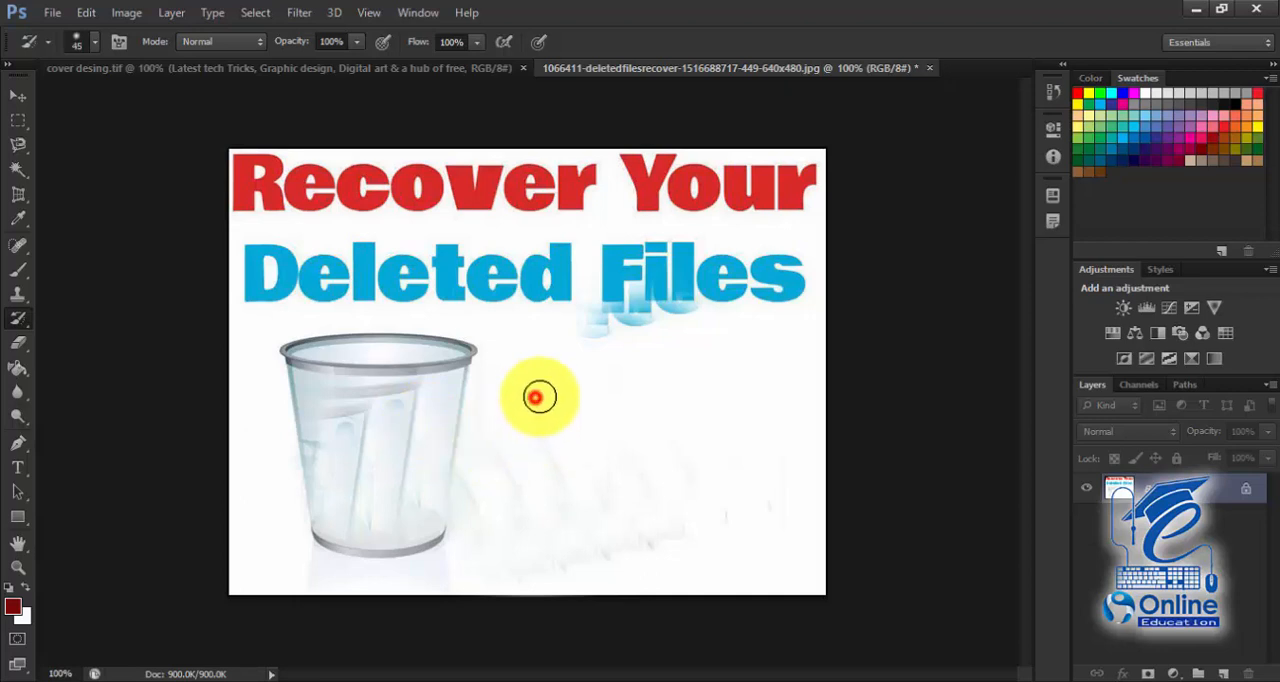
left_click_drag(534, 394, 645, 376)
mouse_move(448, 371)
left_mouse_down()
mouse_move(471, 397)
mouse_move(761, 367)
mouse_move(722, 334)
mouse_move(658, 455)
mouse_move(601, 426)
mouse_move(623, 387)
mouse_move(530, 460)
mouse_move(556, 516)
mouse_move(741, 418)
mouse_move(707, 464)
mouse_move(717, 526)
mouse_move(750, 475)
mouse_move(537, 502)
left_mouse_up()
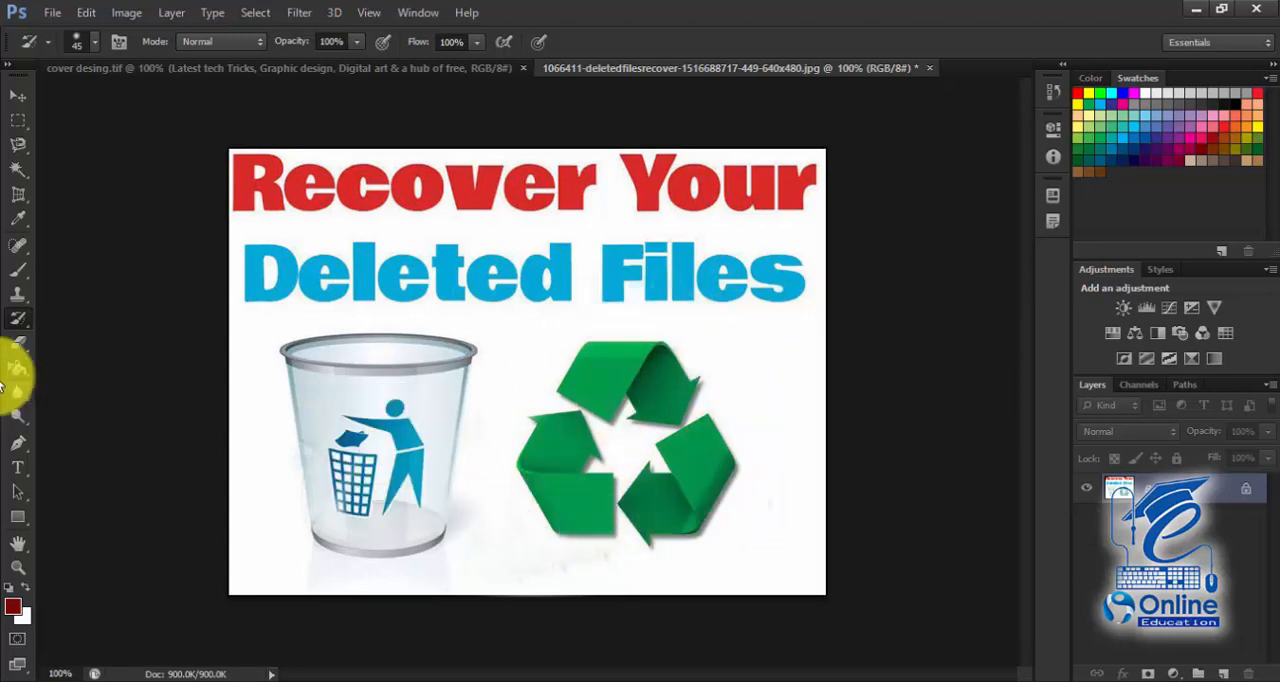
Step: Erase the top arrow of the recycling symbol with a 35 px Eraser
mouse_move(17, 343)
left_mouse_down()
mouse_move(66, 345)
mouse_move(127, 396)
left_mouse_up()
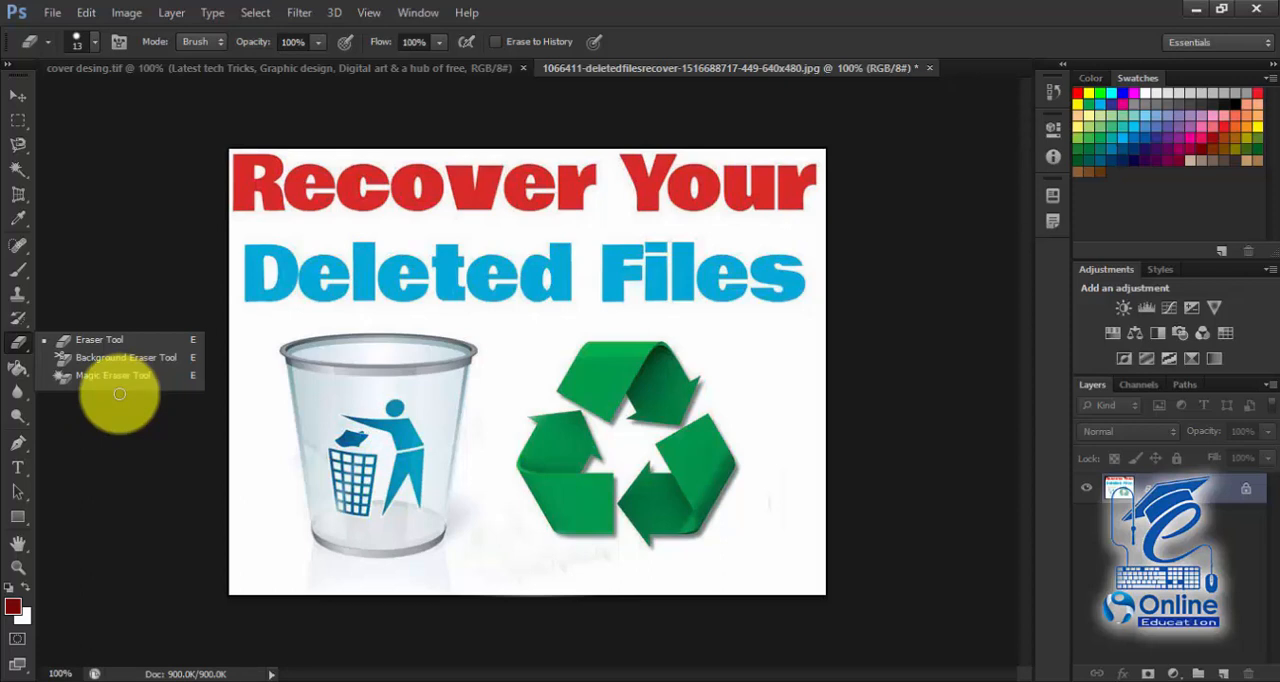
left_click(100, 340)
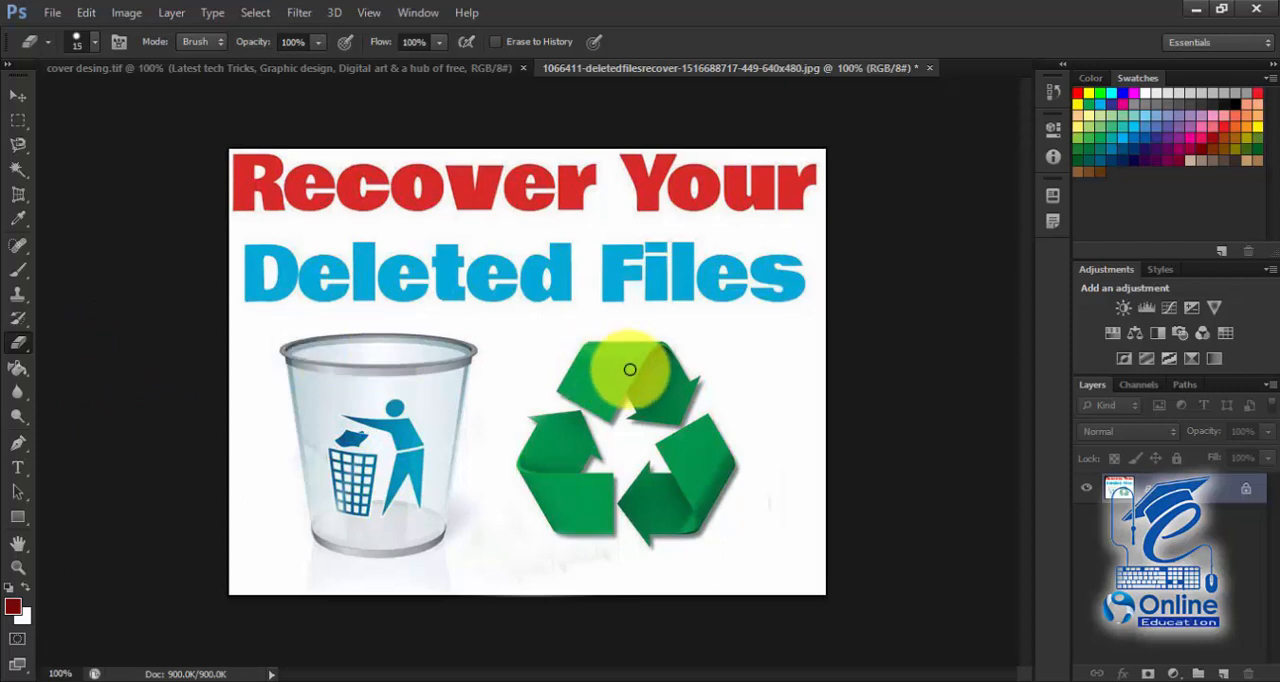
key("bracketright")
key("bracketright")
mouse_move(634, 352)
left_mouse_down()
mouse_move(587, 350)
mouse_move(565, 382)
mouse_move(607, 409)
mouse_move(571, 390)
mouse_move(631, 377)
mouse_move(625, 405)
mouse_move(640, 390)
mouse_move(645, 412)
mouse_move(688, 381)
mouse_move(672, 408)
left_mouse_up()
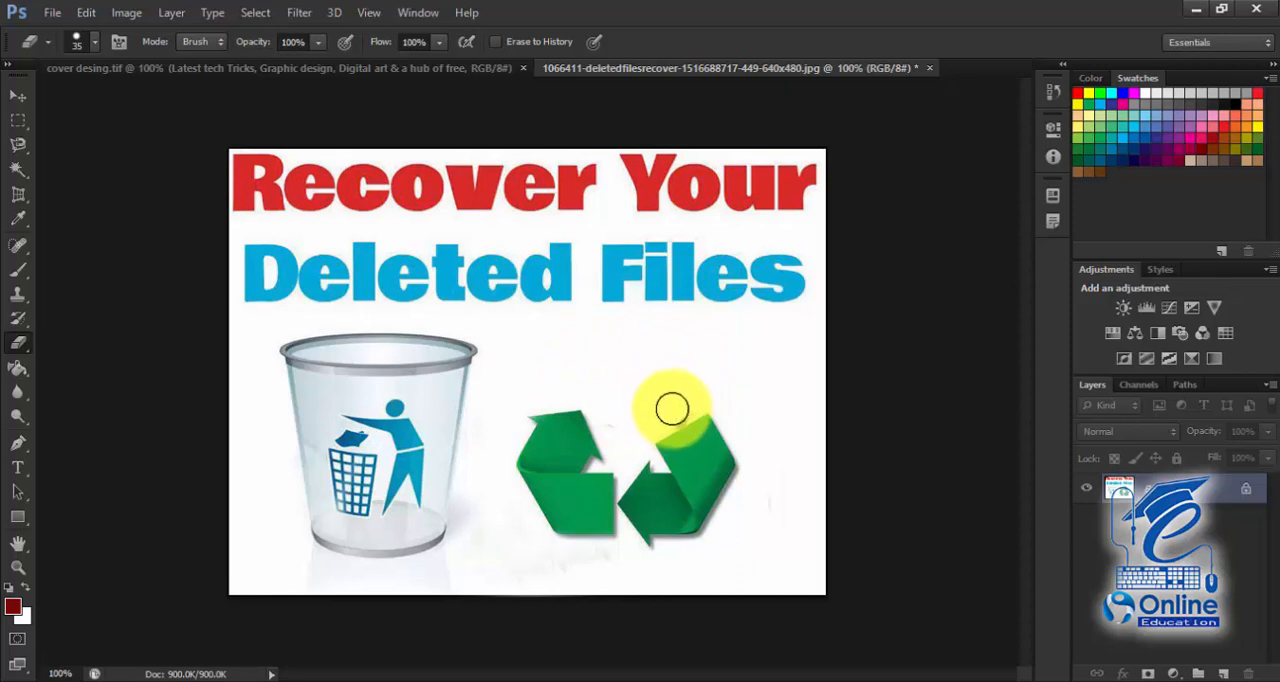
Step: Try the Background Eraser at 50% tolerance across the white background and trash can, and undo the last stroke
right_click(24, 352)
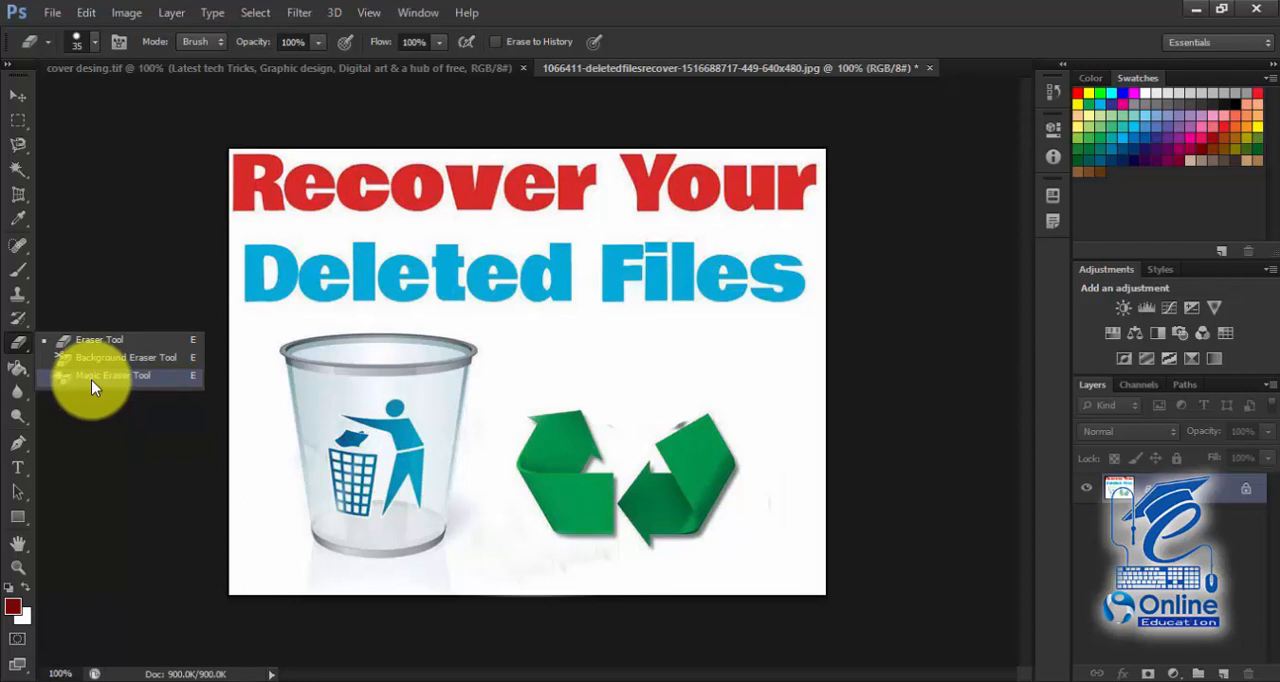
left_click(92, 376)
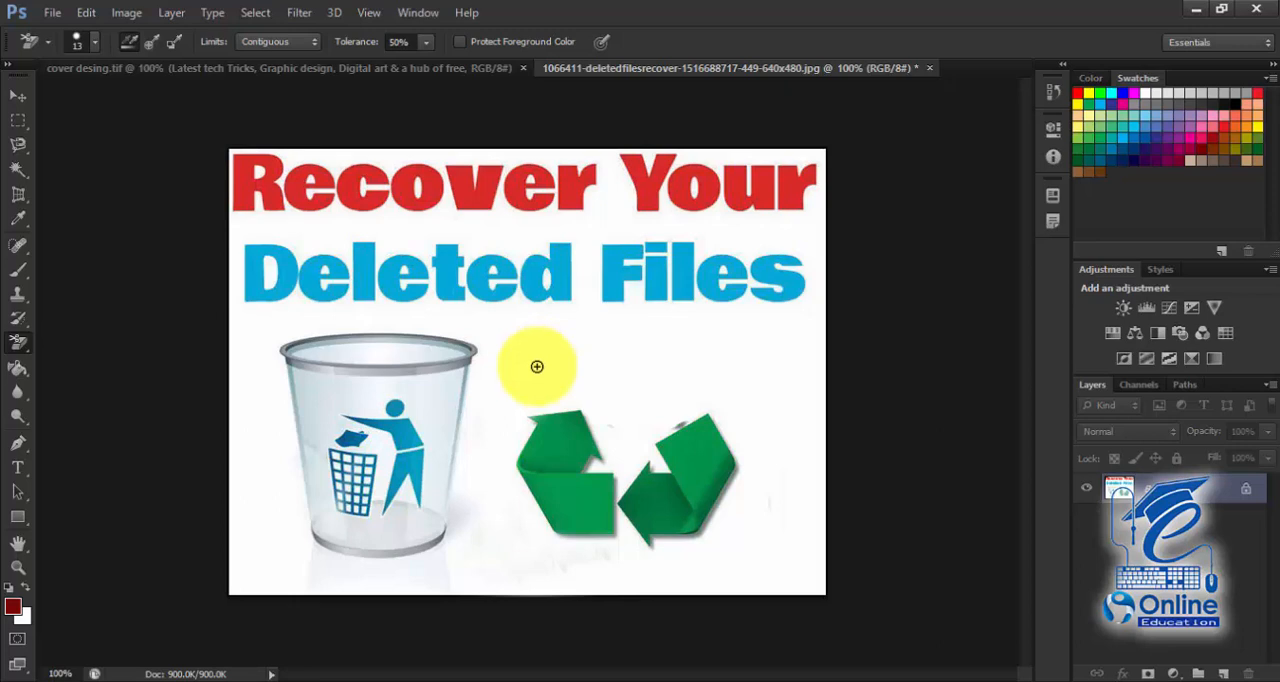
mouse_move(605, 333)
left_mouse_down()
mouse_move(266, 400)
mouse_move(270, 370)
mouse_move(306, 505)
mouse_move(274, 478)
mouse_move(314, 434)
mouse_move(380, 305)
mouse_move(300, 366)
mouse_move(537, 360)
mouse_move(309, 349)
mouse_move(309, 337)
mouse_move(389, 435)
left_mouse_up()
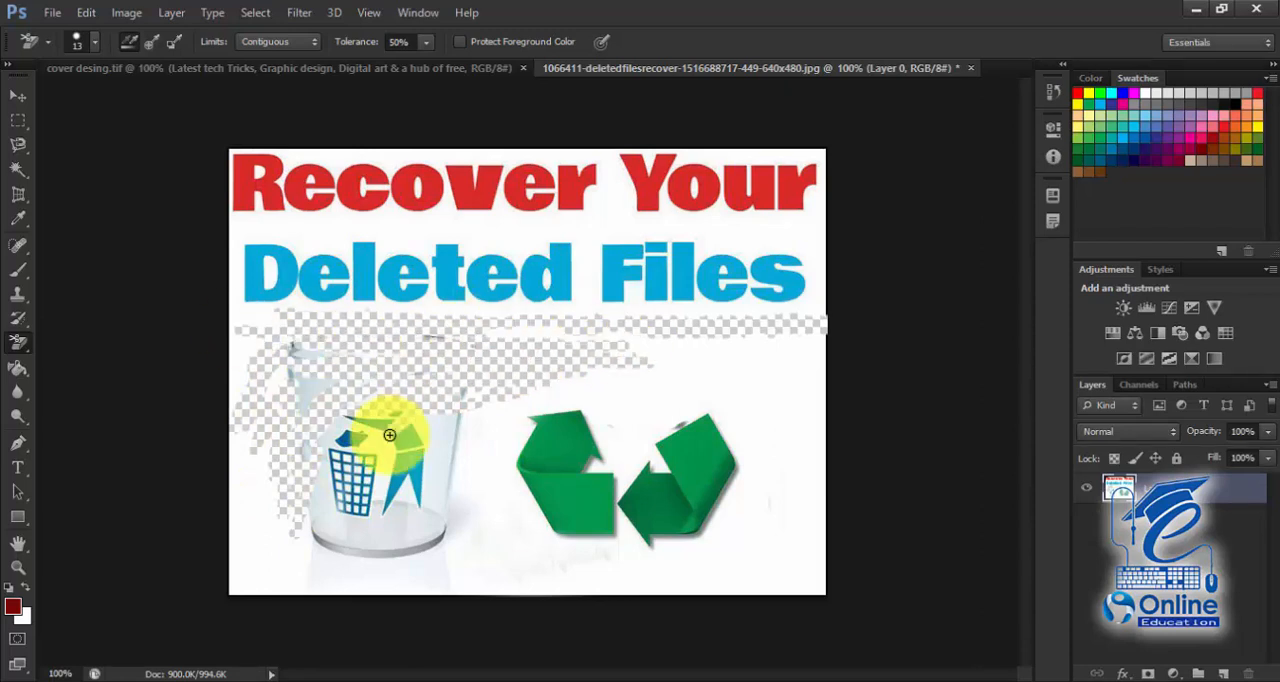
key("ctrl+z")
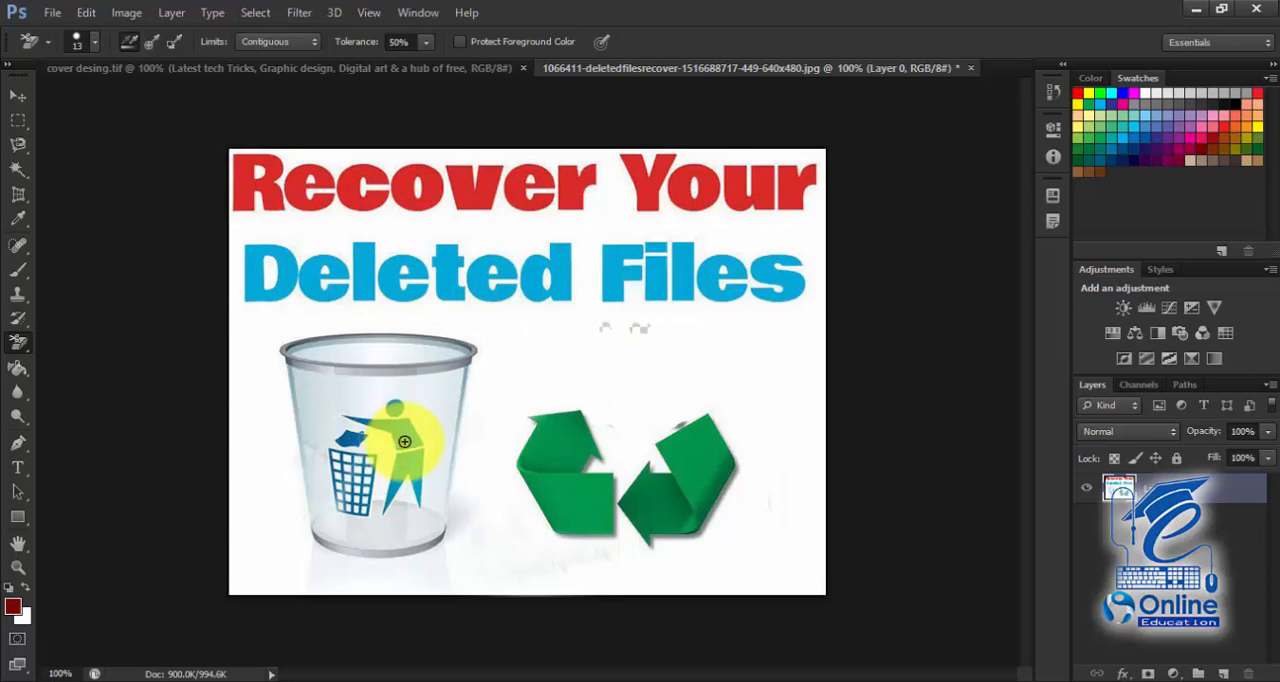
Step: Remove the white background around the text, trash can and arrows with the Magic Eraser Tool at tolerance 32
right_click(27, 350)
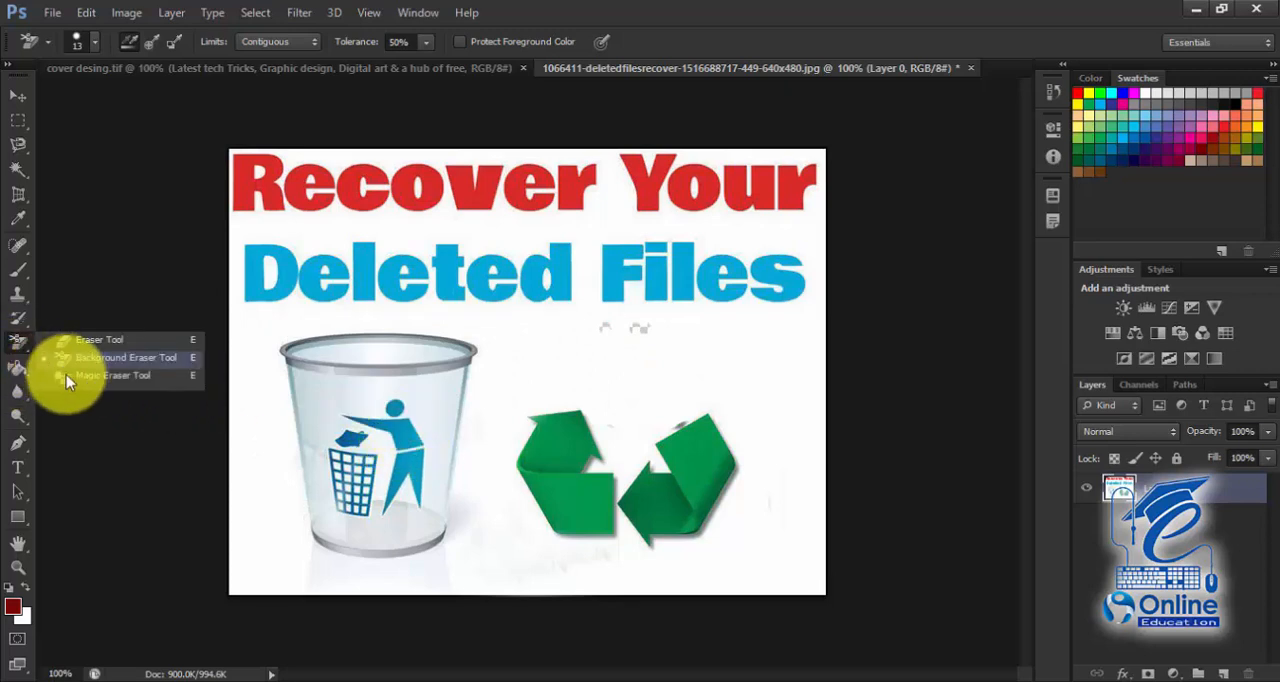
left_click(66, 375)
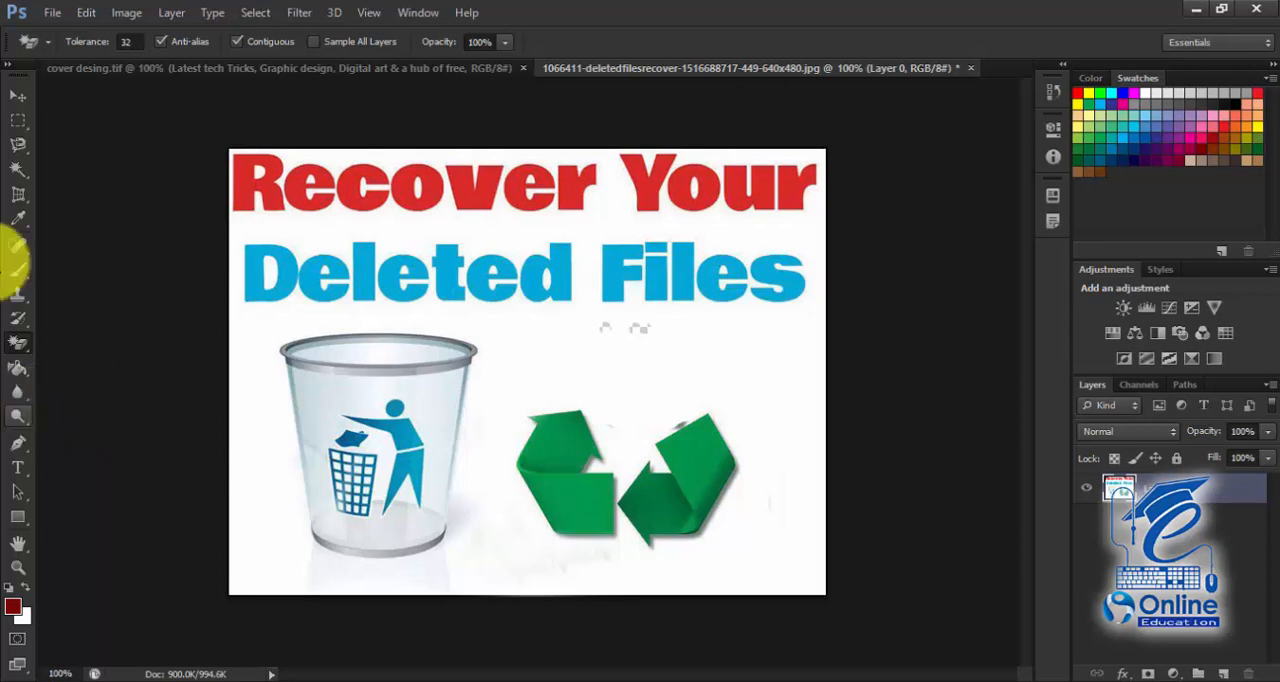
right_click(17, 343)
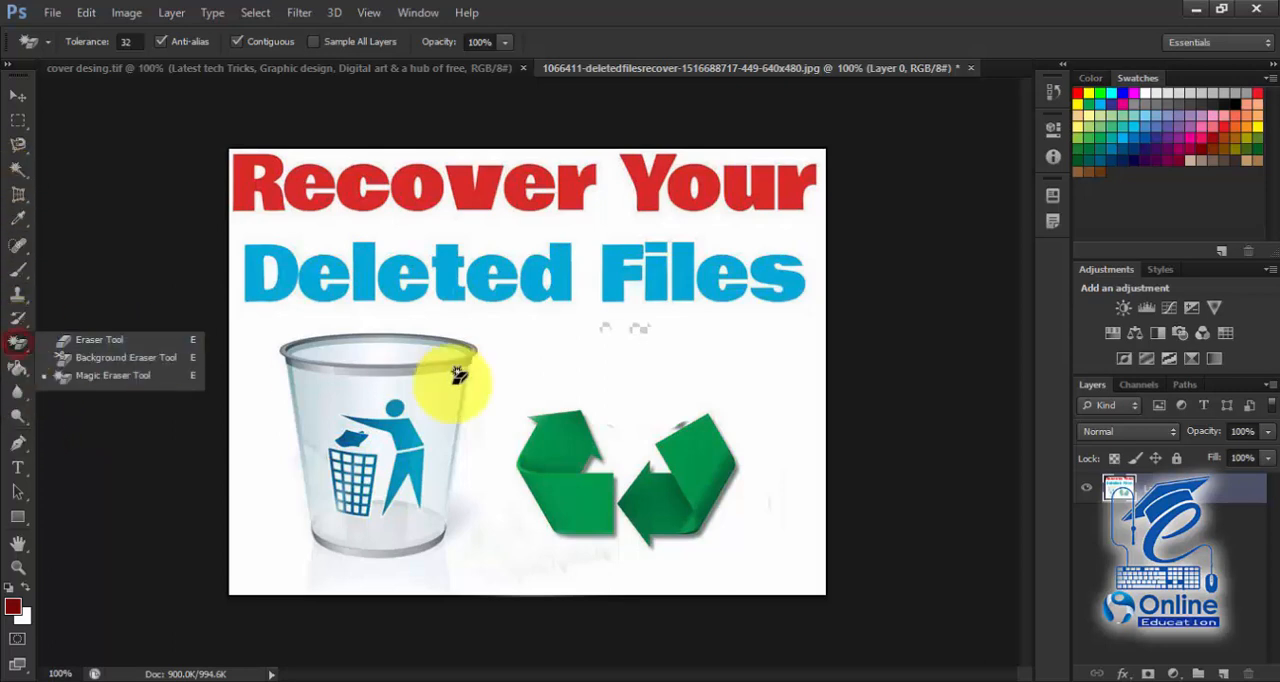
left_click(525, 373)
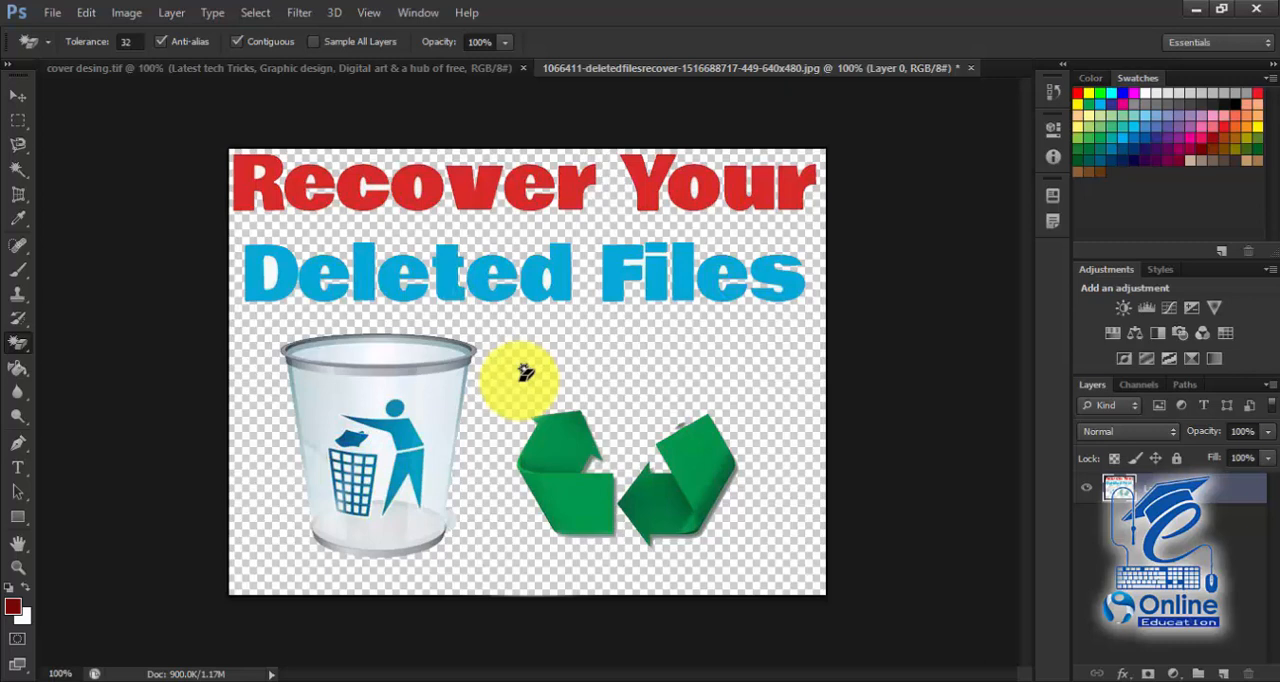
Step: Try a linear dark red to white gradient across the layer with the Gradient Tool, and undo it
left_click(18, 368)
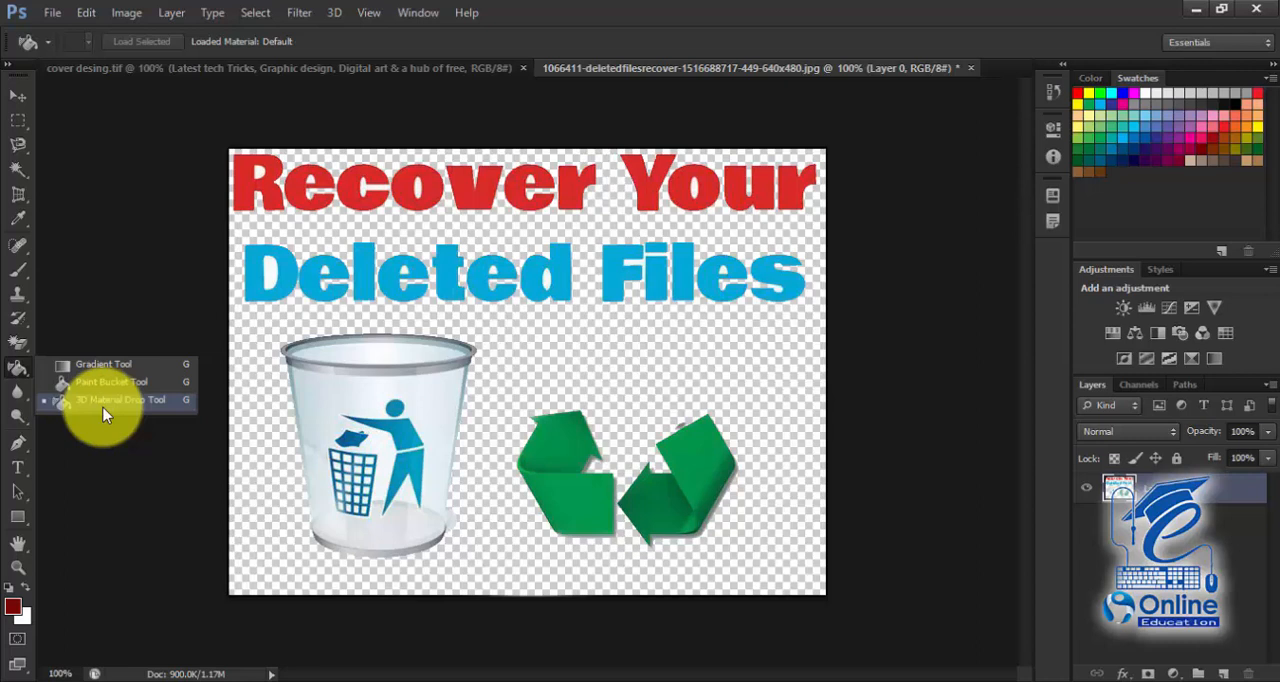
left_click(104, 366)
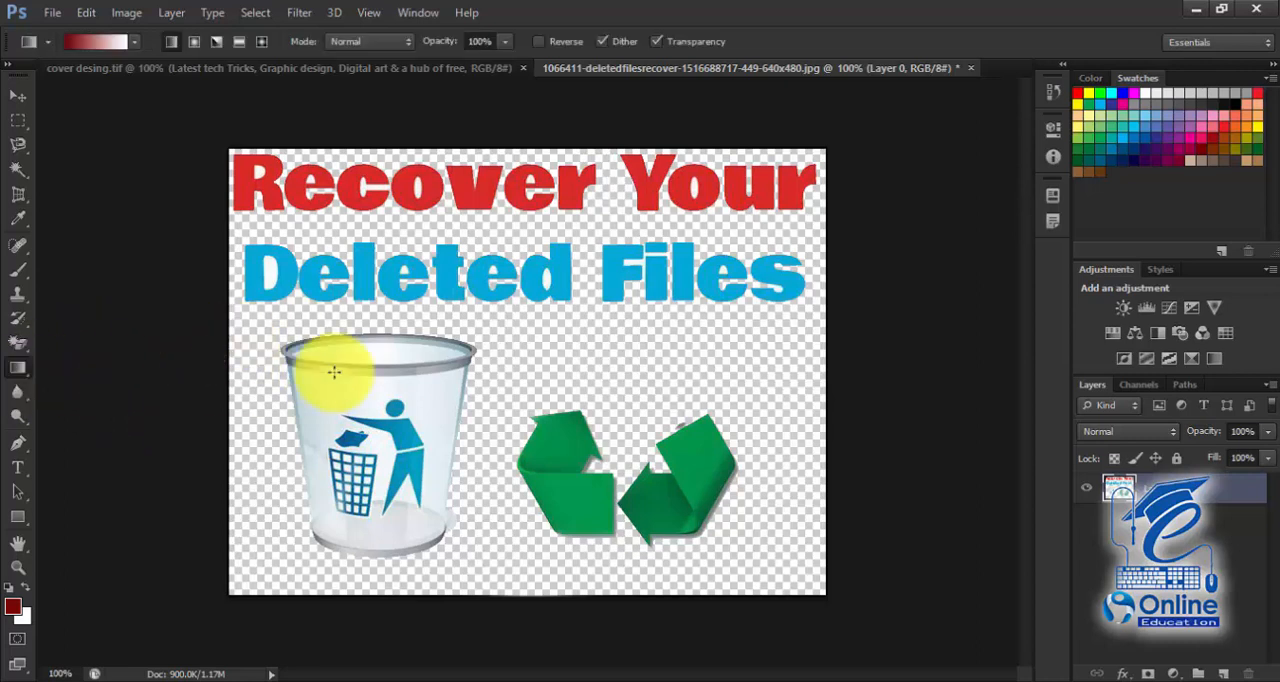
mouse_move(500, 352)
left_mouse_down()
mouse_move(737, 350)
mouse_move(428, 363)
mouse_move(515, 358)
left_mouse_up()
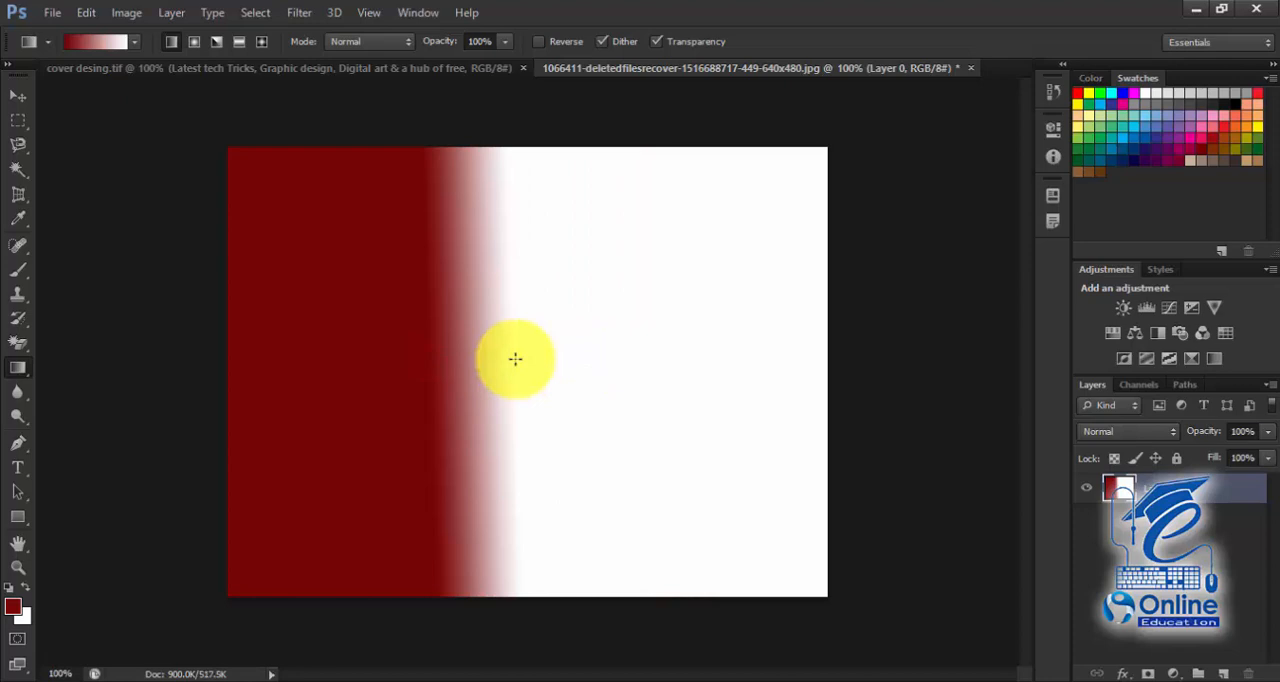
key("ctrl+z")
key("ctrl+z")
key("ctrl+z")
key("ctrl+z")
key("ctrl+z")
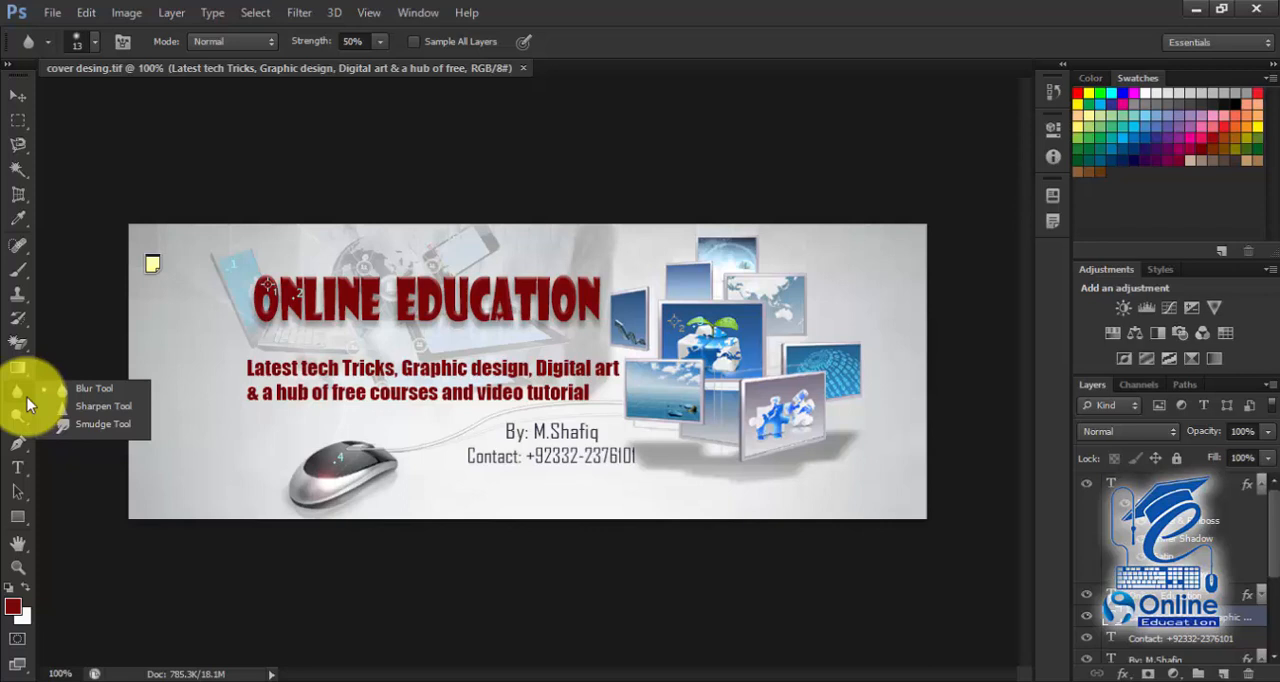
Step: Bring the dark business card image from OUCSPL0.jpg into cover desing.tif as a layer and position it over the banner
left_click(7, 87)
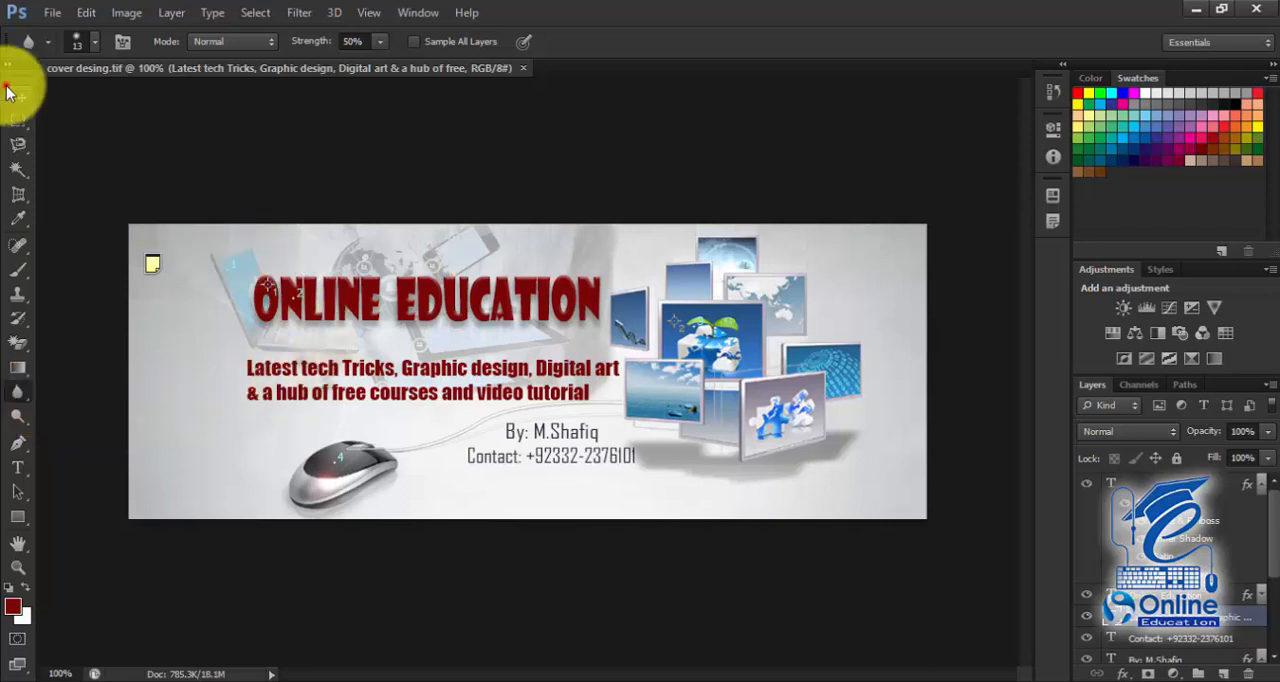
left_click(50, 14)
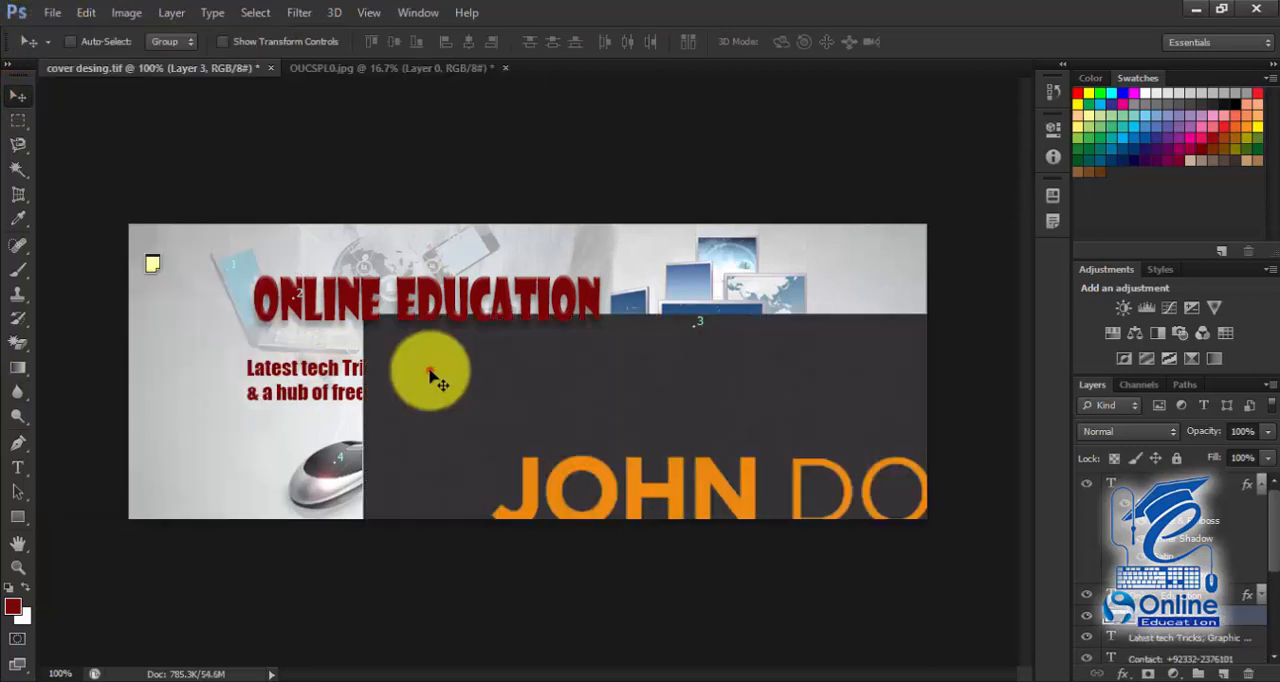
left_click_drag(430, 374, 263, 337)
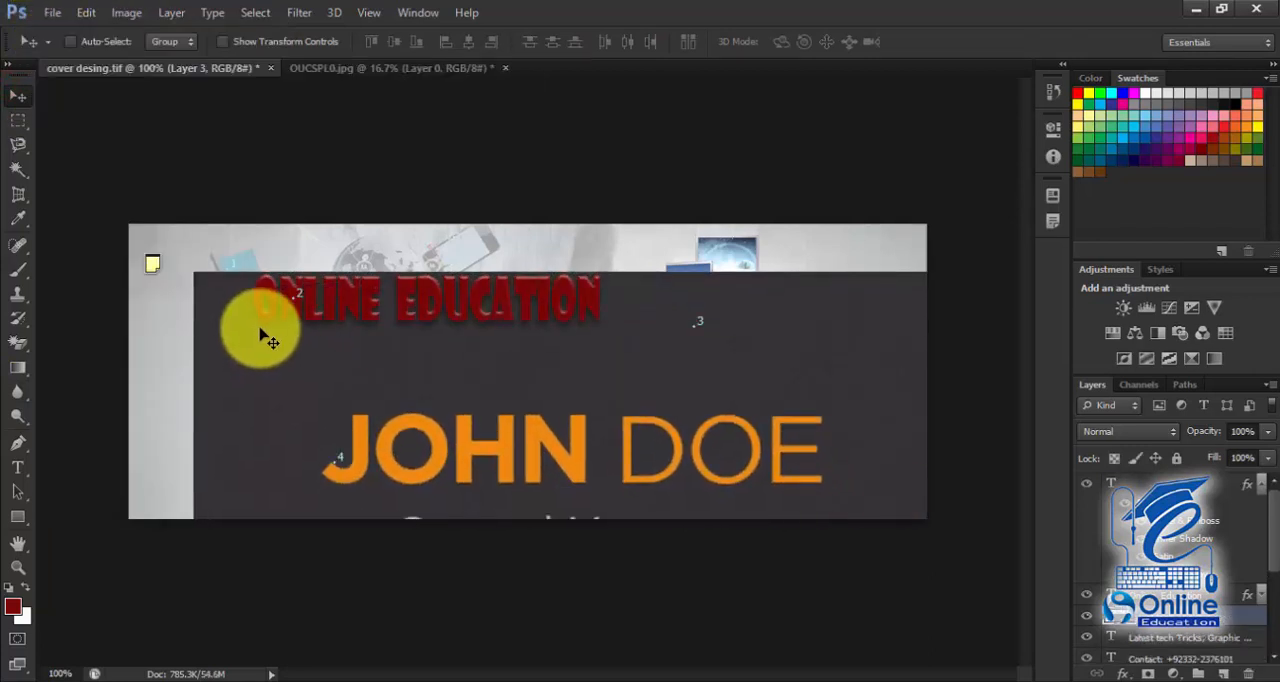
Step: Soften the left and top edges of the dark business card layer with the Blur Tool at 50% strength
left_click(17, 391)
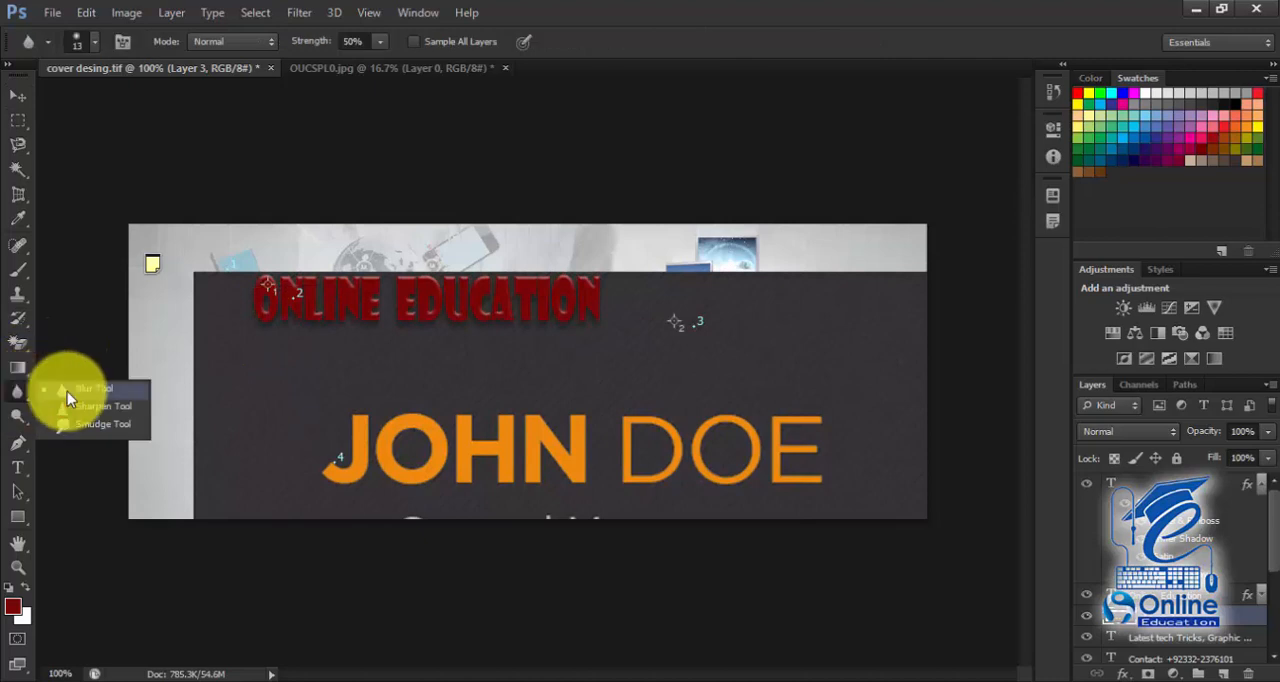
left_click(67, 395)
left_click(189, 265)
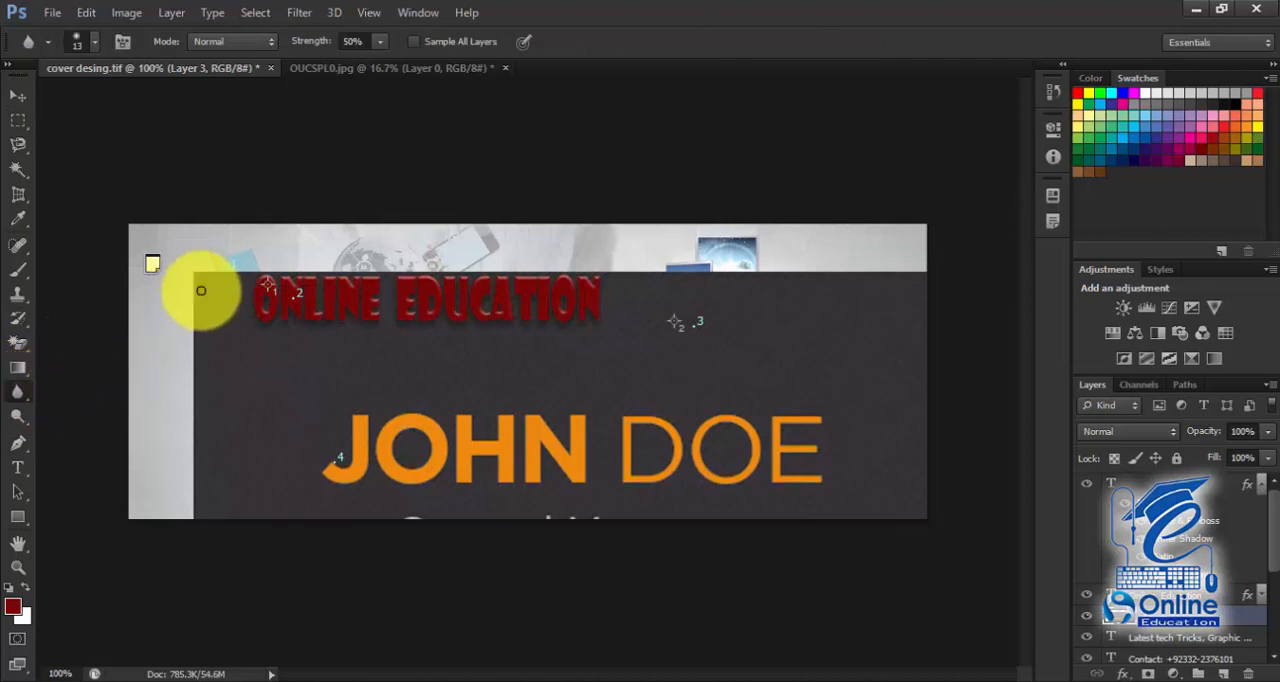
left_click(201, 290)
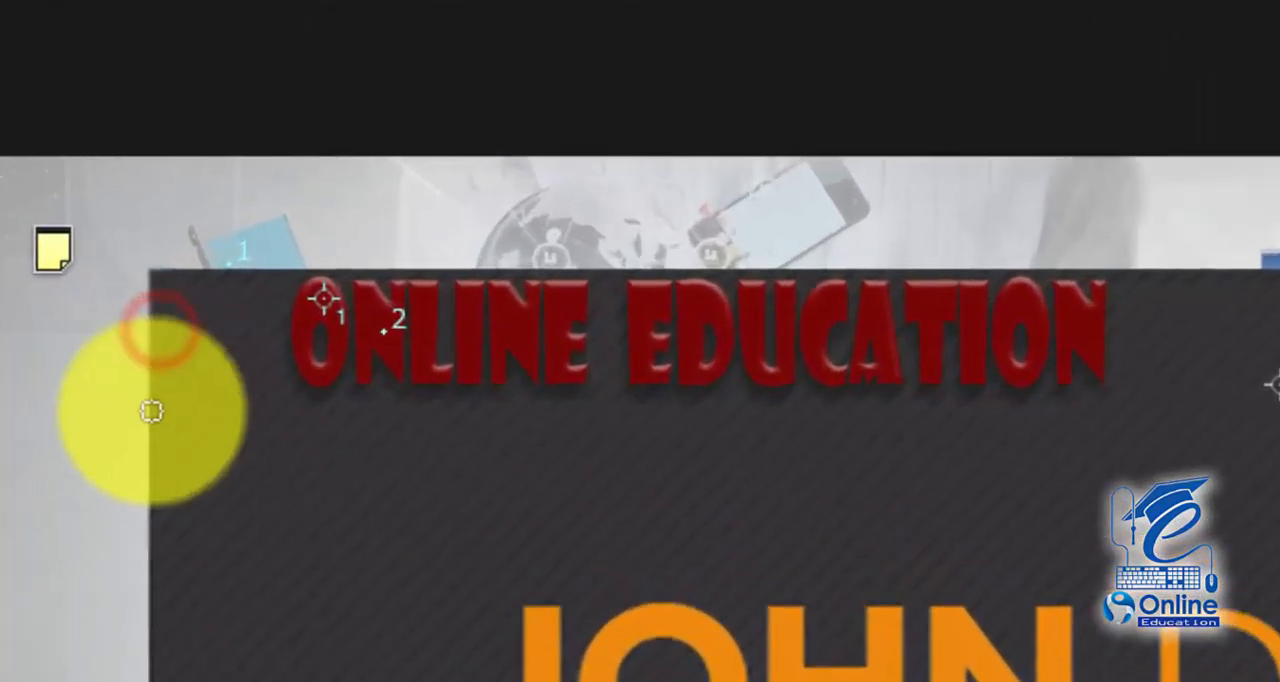
left_click_drag(151, 404, 148, 622)
left_click_drag(155, 270, 273, 263)
key("bracketright")
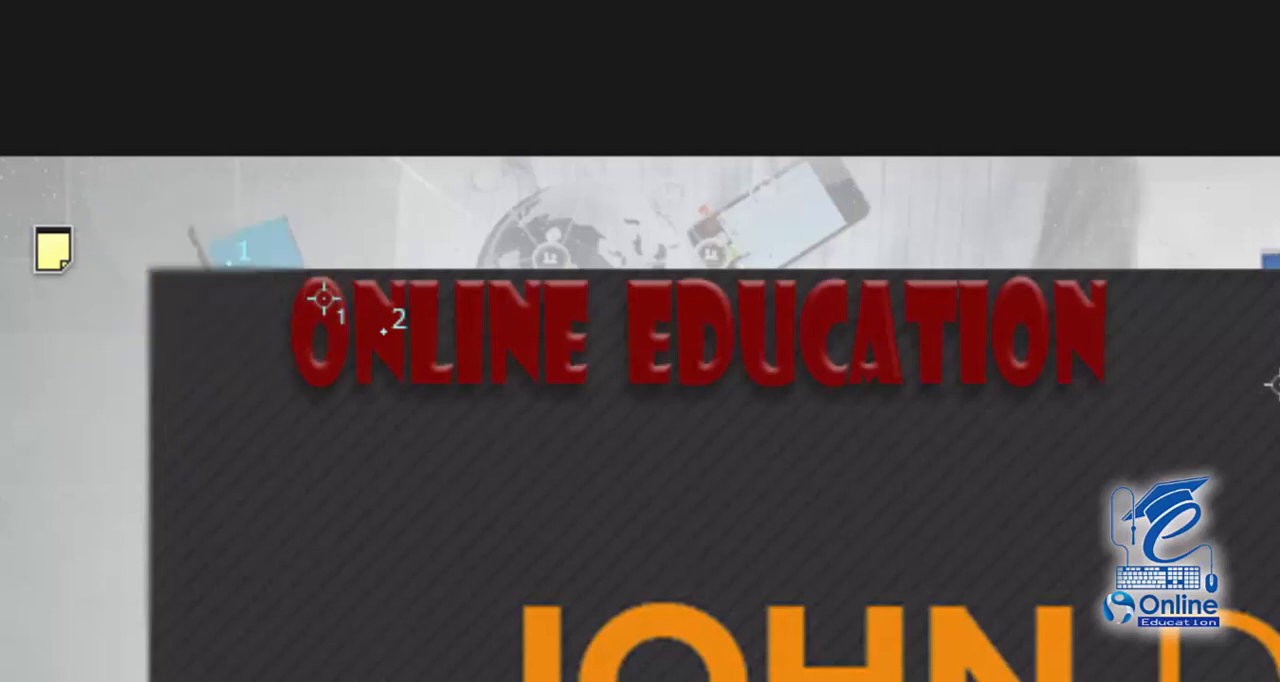
Step: Sharpen the striped background of the business card around its heading and orange lettering with an enlarged Sharpen Tool brush
right_click(0, 548)
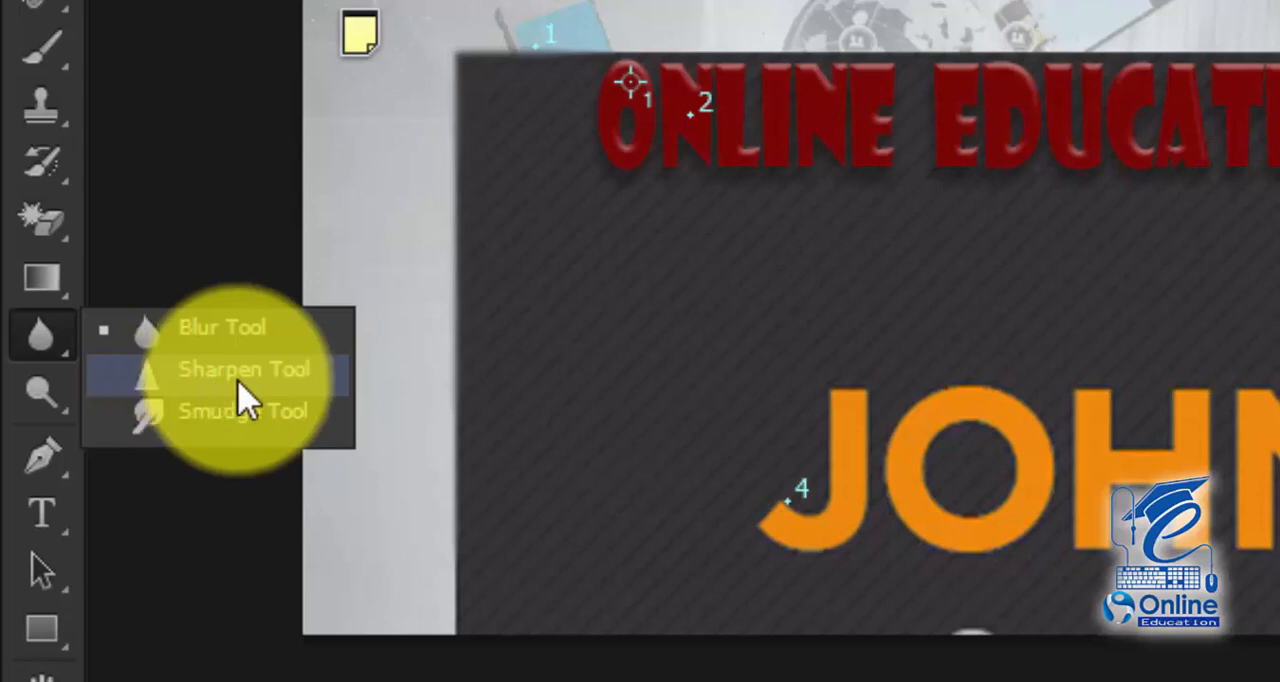
left_click(237, 375)
left_click_drag(619, 322, 626, 322)
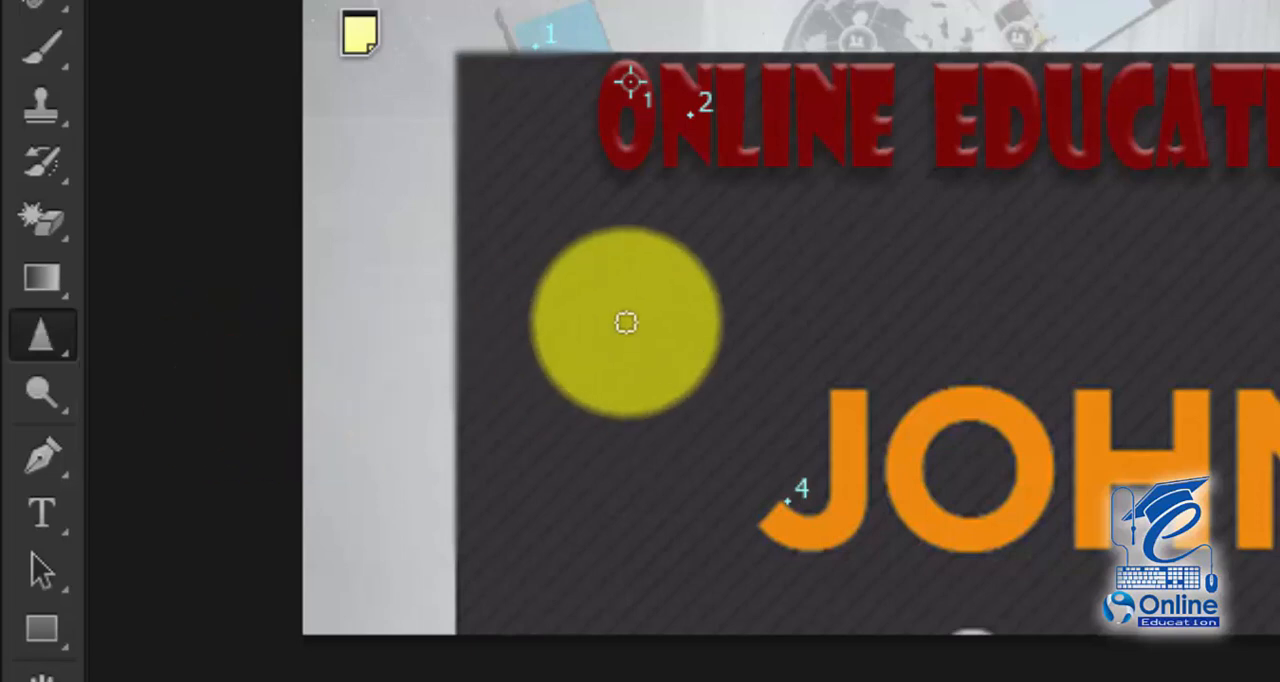
key("bracketright")
key("bracketright")
key("bracketright")
key("bracketright")
key("bracketright")
key("bracketright")
key("bracketright")
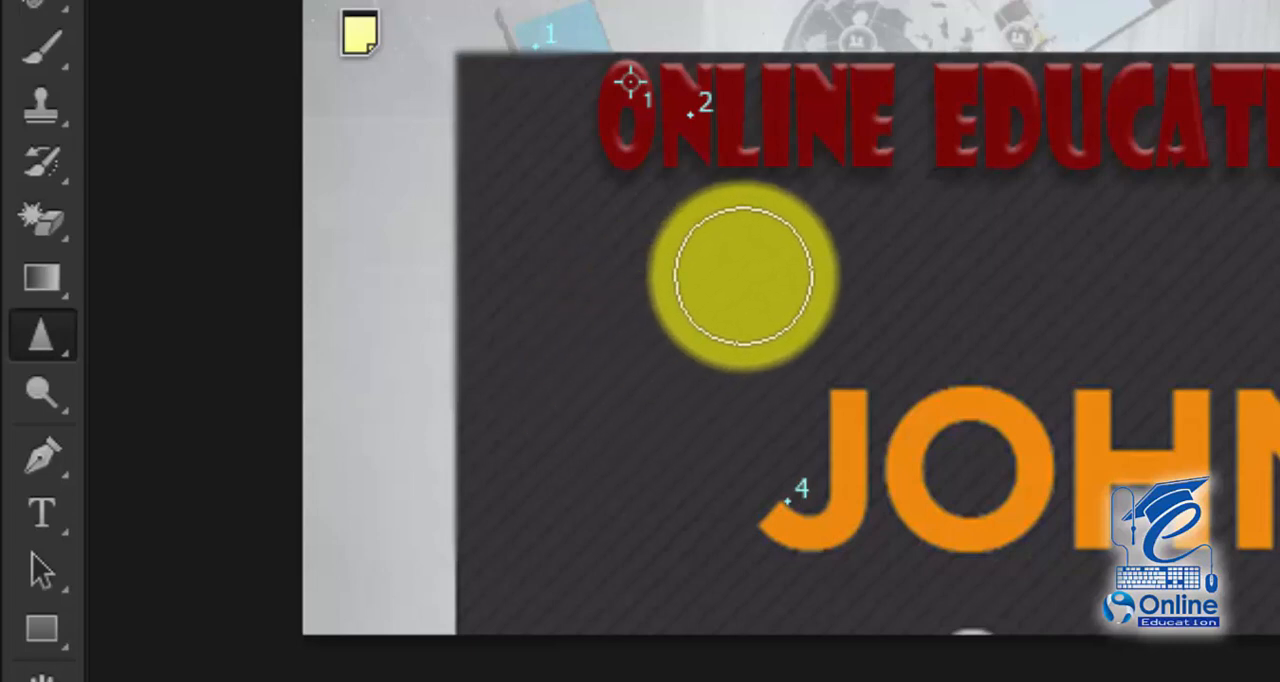
mouse_move(772, 178)
left_mouse_down()
mouse_move(764, 452)
mouse_move(774, 245)
mouse_move(766, 387)
mouse_move(732, 268)
mouse_move(669, 193)
mouse_move(672, 397)
mouse_move(626, 425)
mouse_move(491, 435)
mouse_move(544, 132)
mouse_move(549, 408)
mouse_move(456, 366)
mouse_move(514, 100)
mouse_move(505, 63)
mouse_move(569, 193)
mouse_move(531, 205)
mouse_move(523, 342)
mouse_move(715, 305)
left_mouse_up()
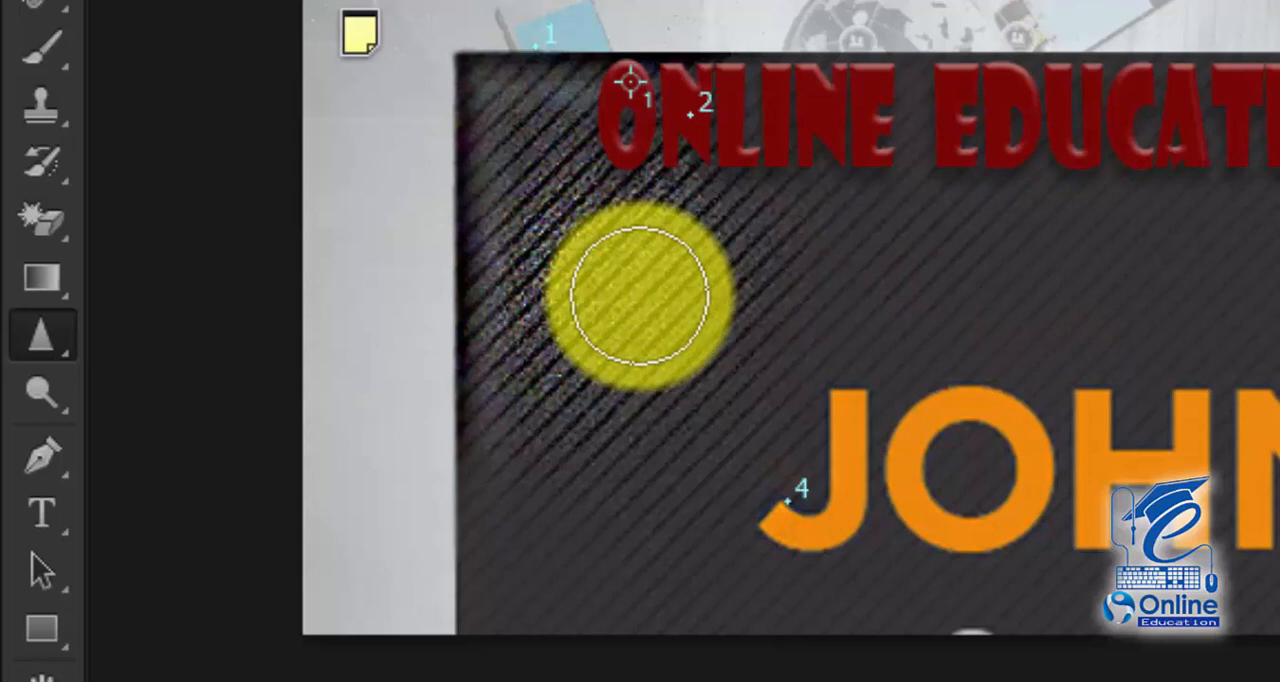
mouse_move(846, 251)
left_mouse_down()
mouse_move(971, 168)
mouse_move(930, 191)
left_mouse_up()
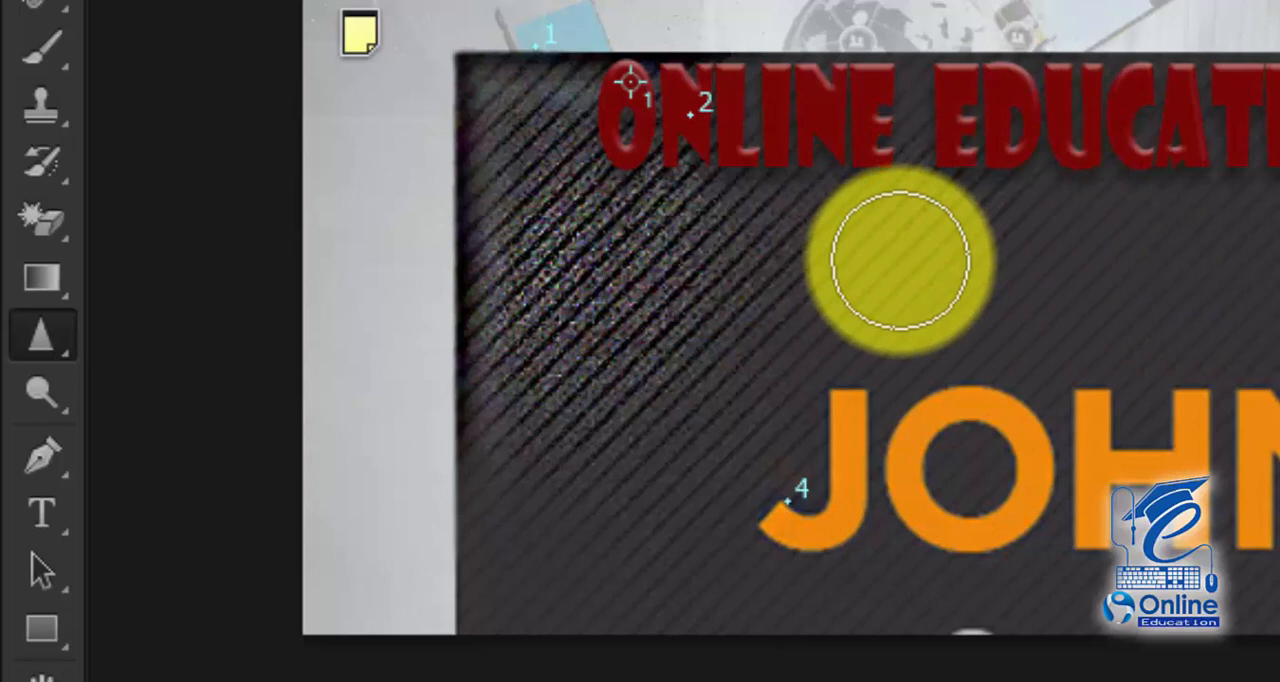
left_click(900, 260)
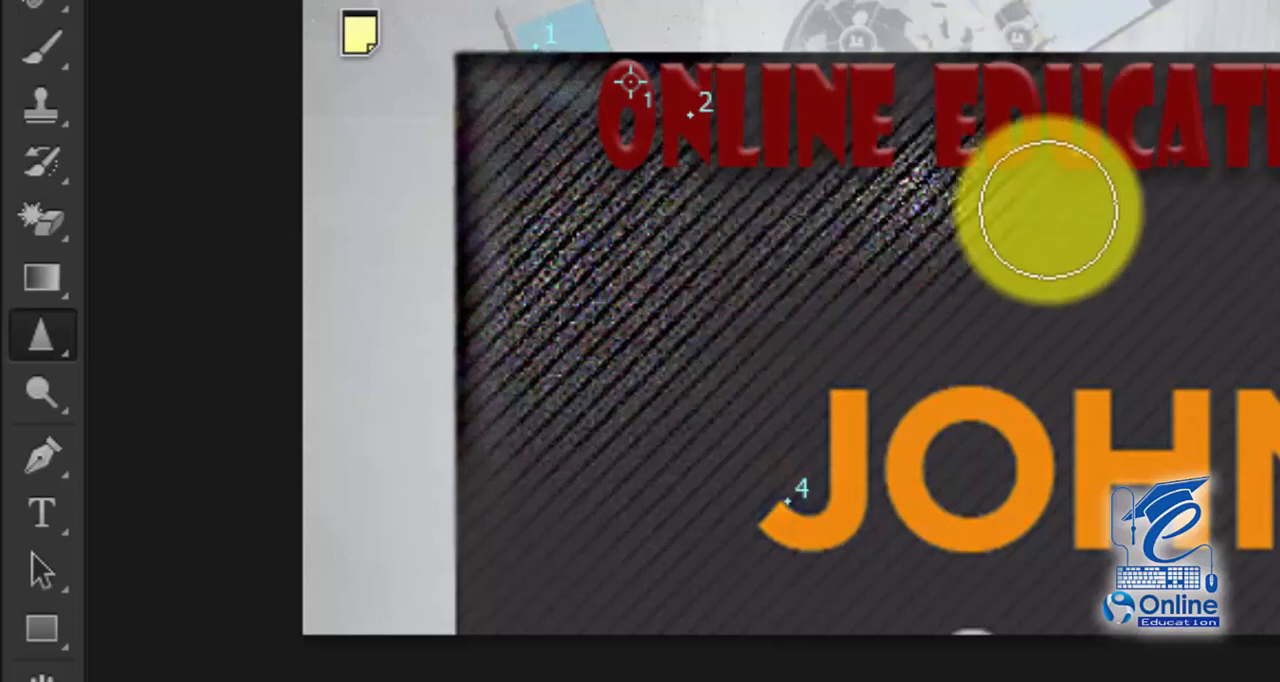
mouse_move(693, 411)
left_mouse_down()
mouse_move(677, 326)
mouse_move(751, 414)
mouse_move(646, 417)
left_mouse_up()
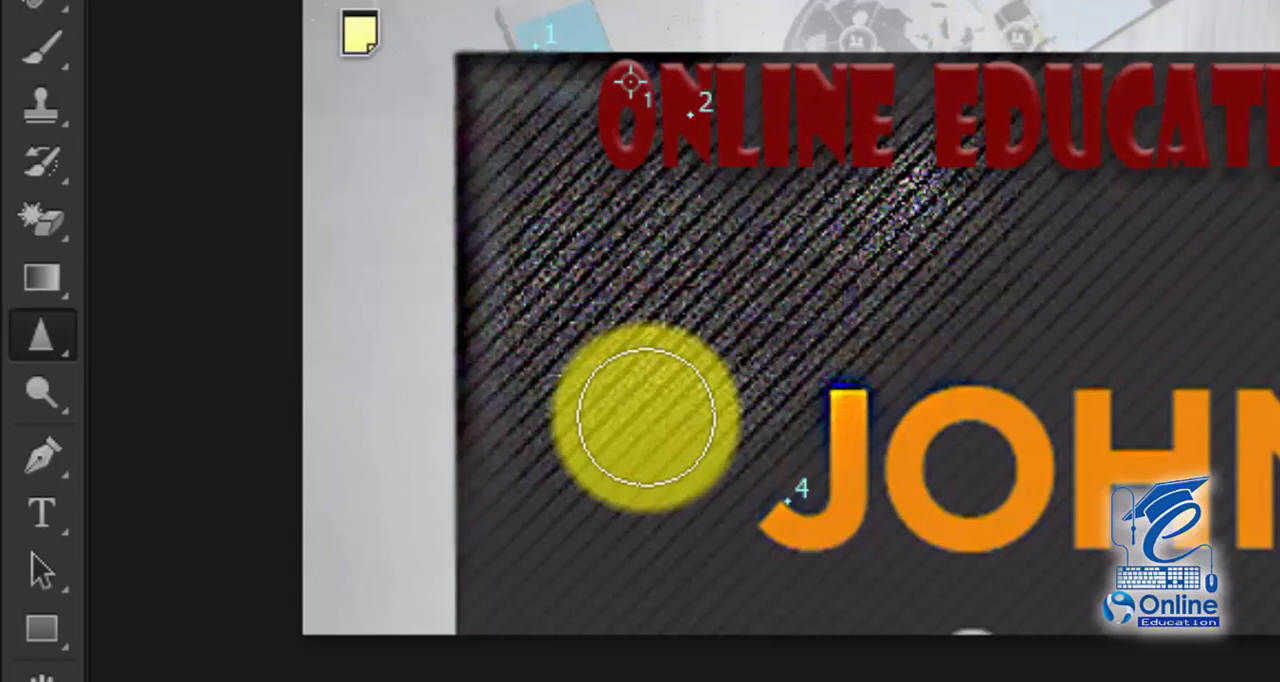
Step: Smudge the man in the bowler hat on Layer 3 with a 90 px Smudge Tool at 50% strength
left_click(42, 335)
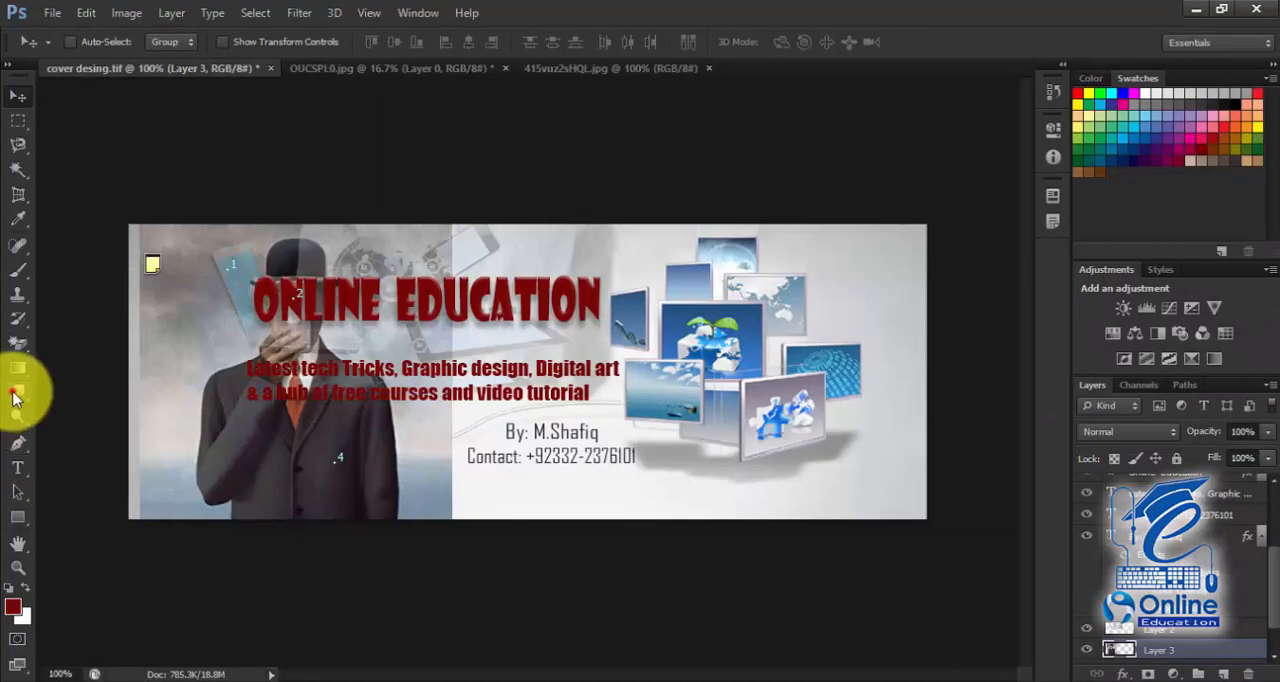
left_click(15, 391)
left_click(187, 290)
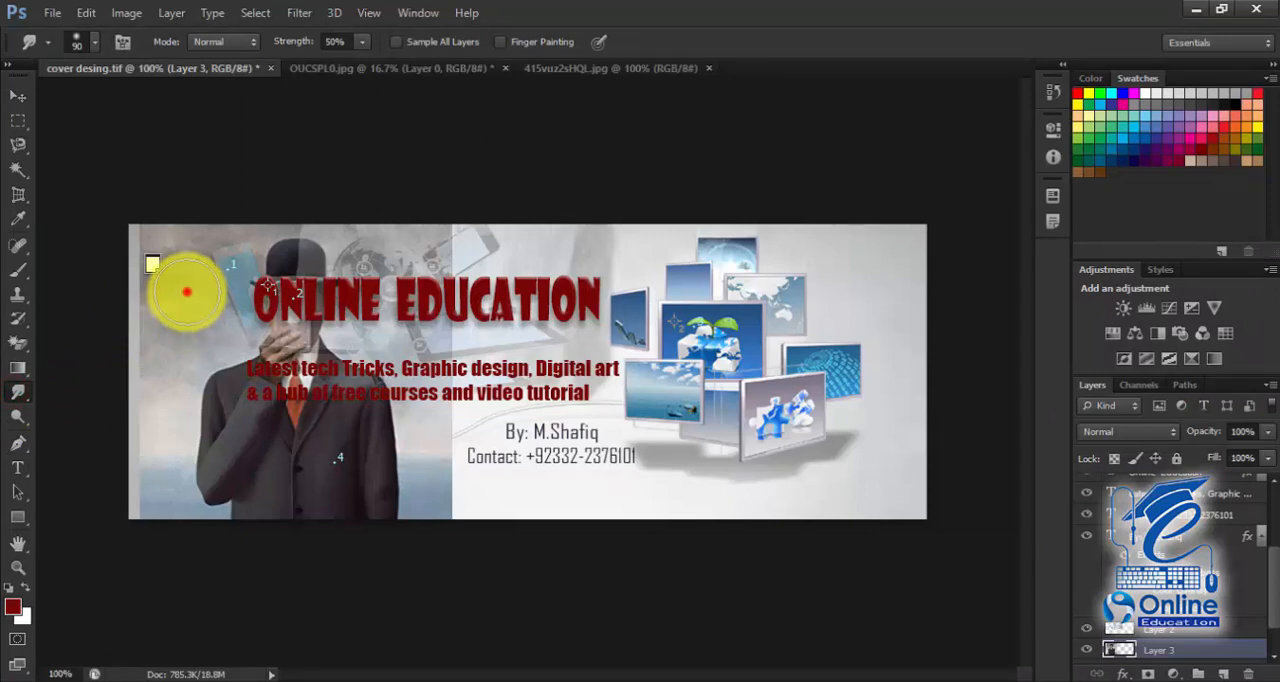
mouse_move(187, 290)
left_mouse_down()
mouse_move(240, 265)
mouse_move(272, 318)
mouse_move(290, 405)
mouse_move(215, 382)
mouse_move(205, 470)
mouse_move(365, 430)
mouse_move(380, 482)
mouse_move(329, 386)
mouse_move(286, 225)
mouse_move(388, 251)
mouse_move(240, 290)
mouse_move(250, 414)
mouse_move(231, 498)
mouse_move(330, 430)
left_mouse_up()
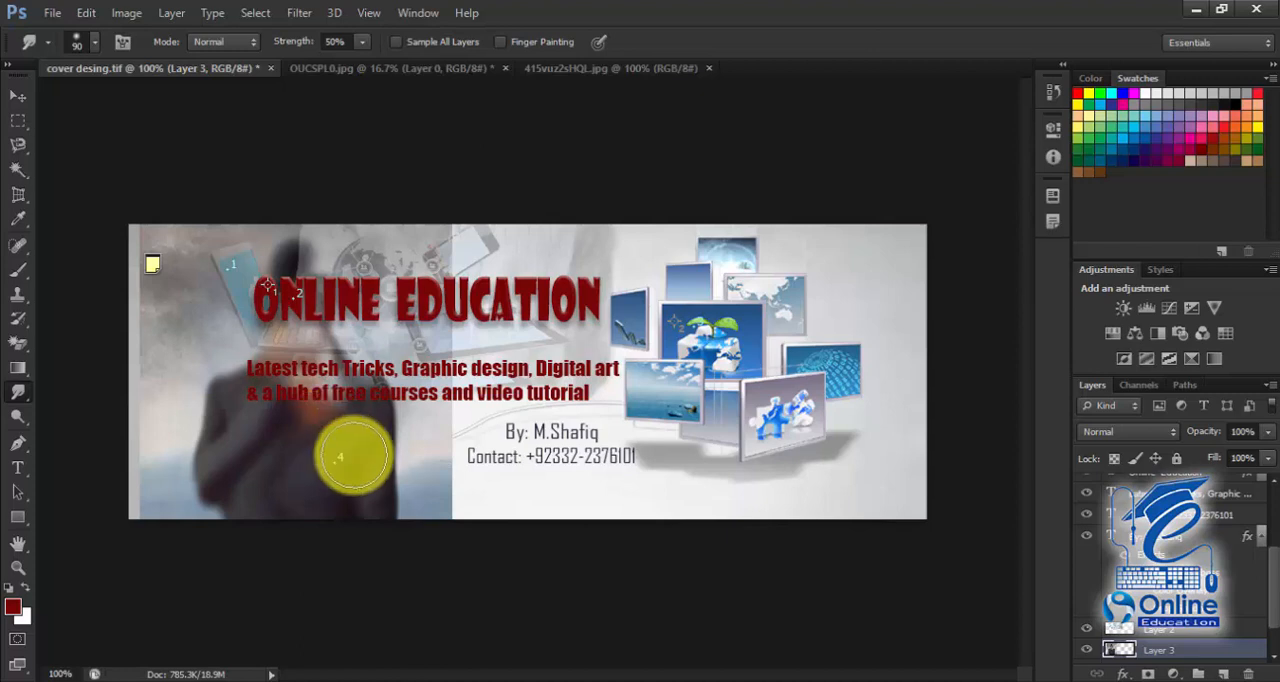
Step: Lighten the man's coat in 415vuz2sHQL.jpg with the Dodge Tool and darken the whole picture with a 500 px midtones Burn Tool at 50% exposure
left_click(17, 416)
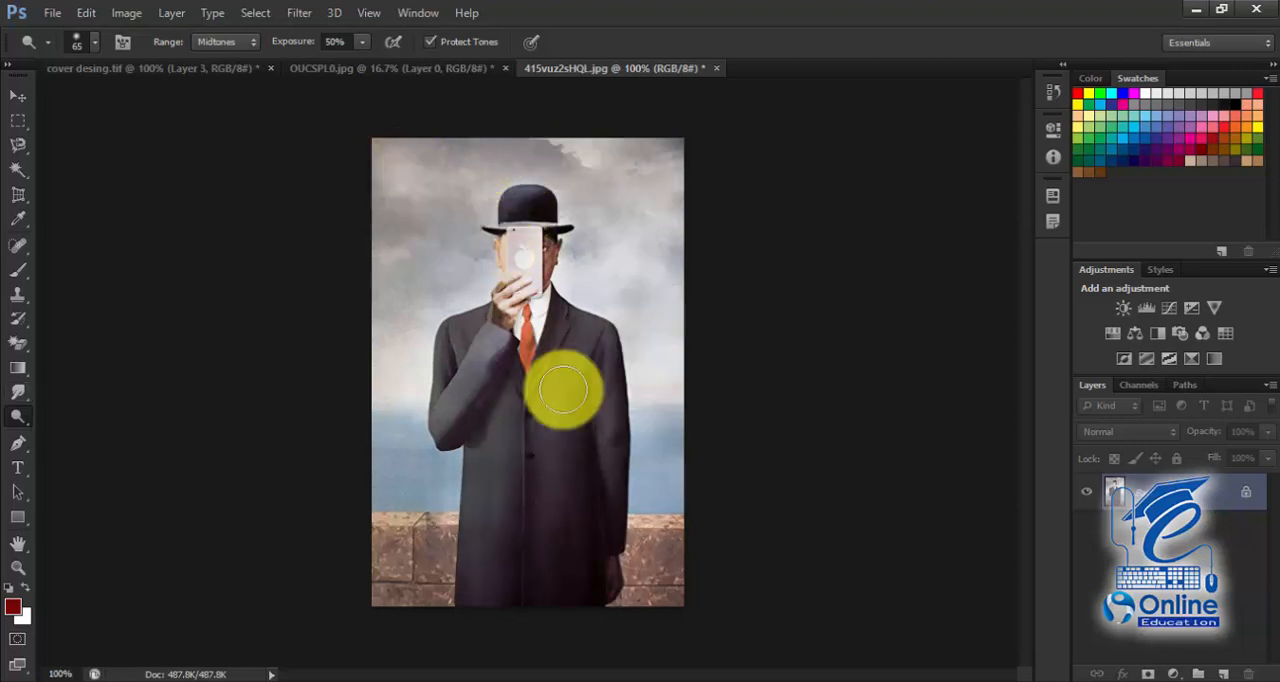
right_click(18, 416)
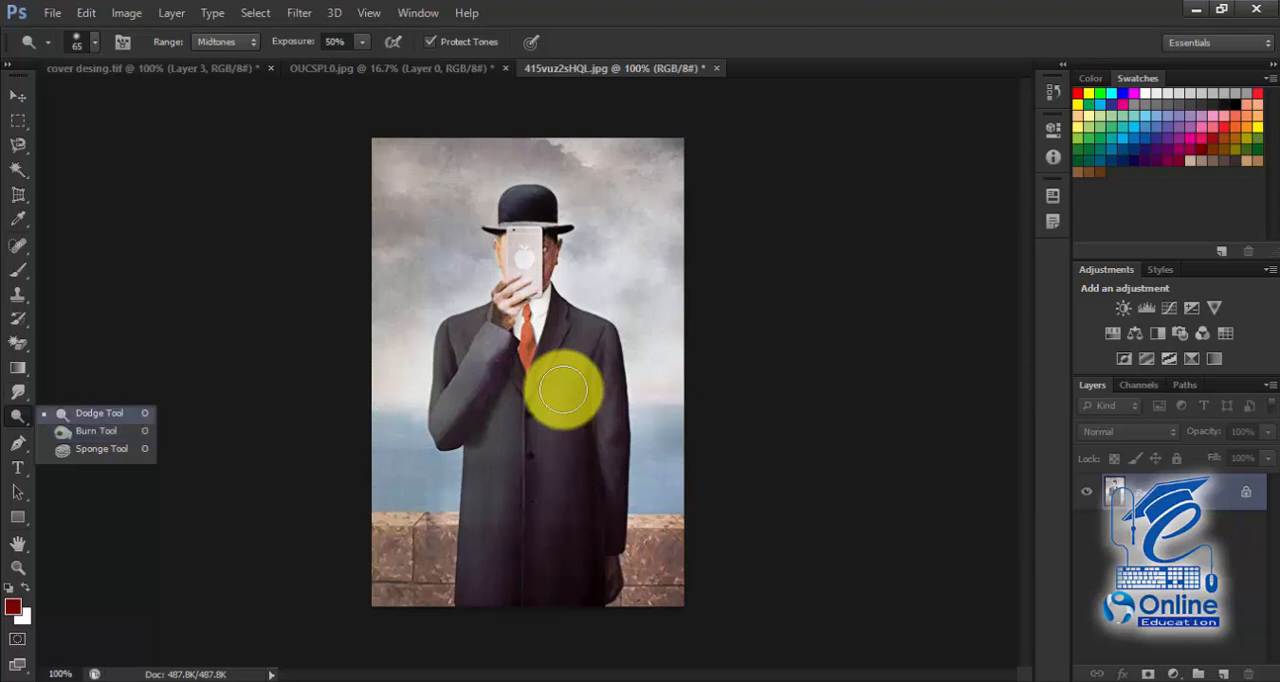
left_click(96, 431)
mouse_move(452, 325)
left_mouse_down()
mouse_move(500, 244)
mouse_move(555, 248)
mouse_move(440, 370)
mouse_move(425, 470)
mouse_move(645, 380)
mouse_move(642, 250)
mouse_move(418, 500)
mouse_move(410, 420)
mouse_move(655, 500)
mouse_move(640, 260)
mouse_move(600, 155)
mouse_move(400, 165)
mouse_move(445, 510)
mouse_move(390, 565)
mouse_move(445, 595)
mouse_move(650, 520)
left_mouse_up()
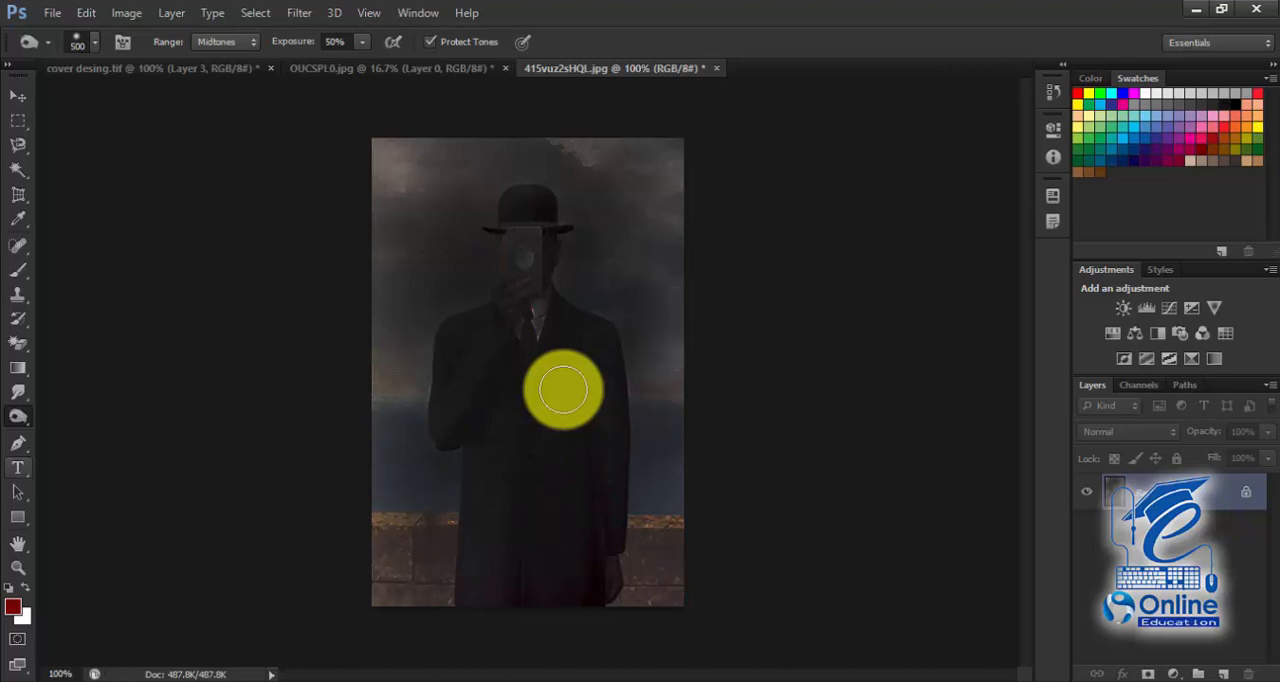
Step: Select the Sponge Tool for the darkened picture
right_click(18, 416)
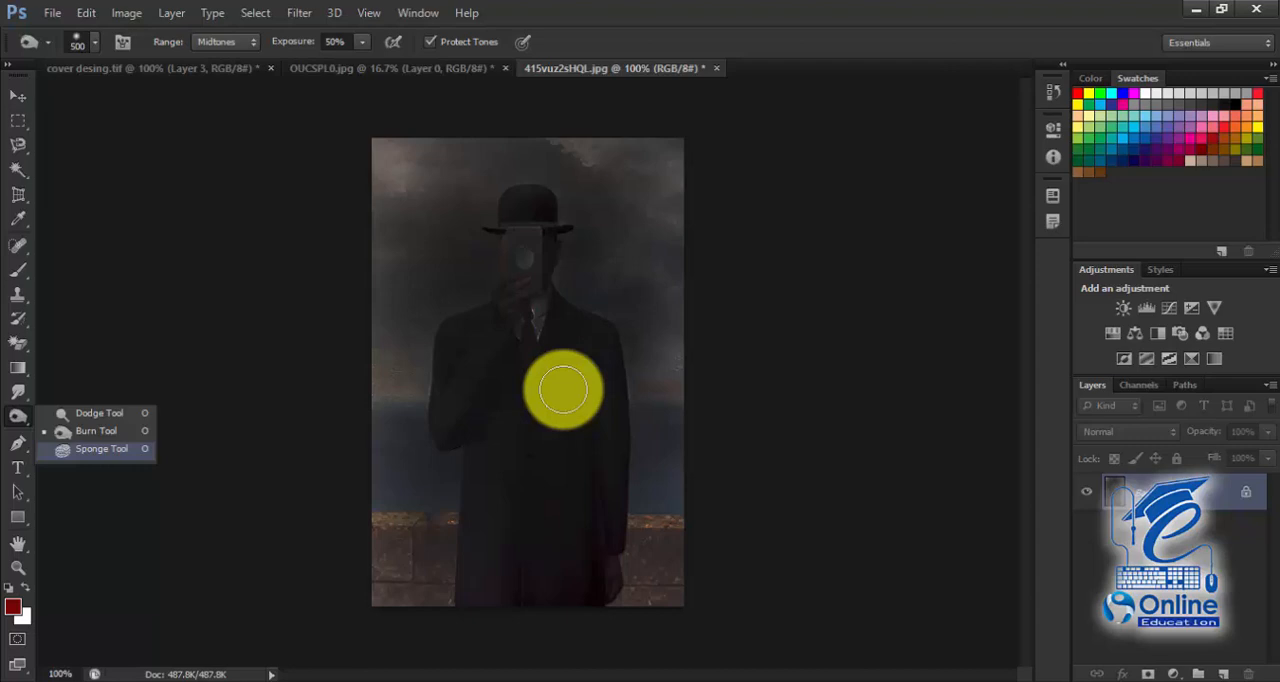
left_click(101, 449)
Step: Draw a curved path with the Pen Tool over the floating picture frames in cover desing.tif
right_click(18, 443)
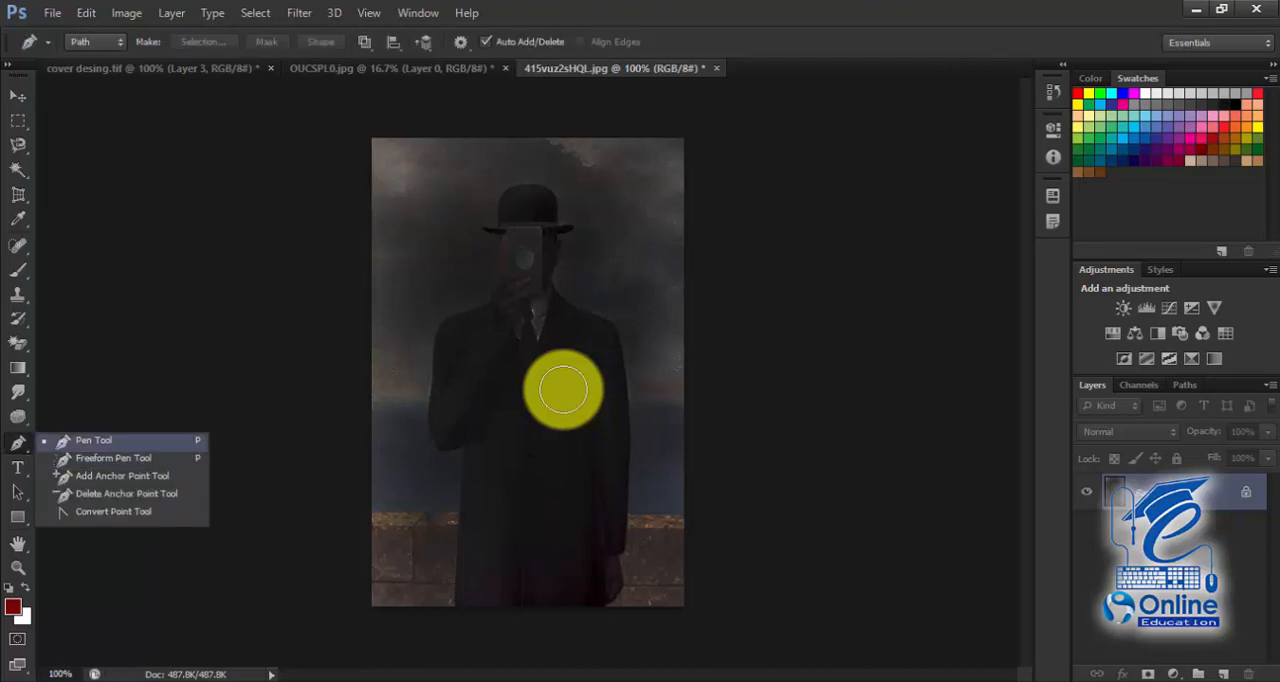
left_click(152, 69)
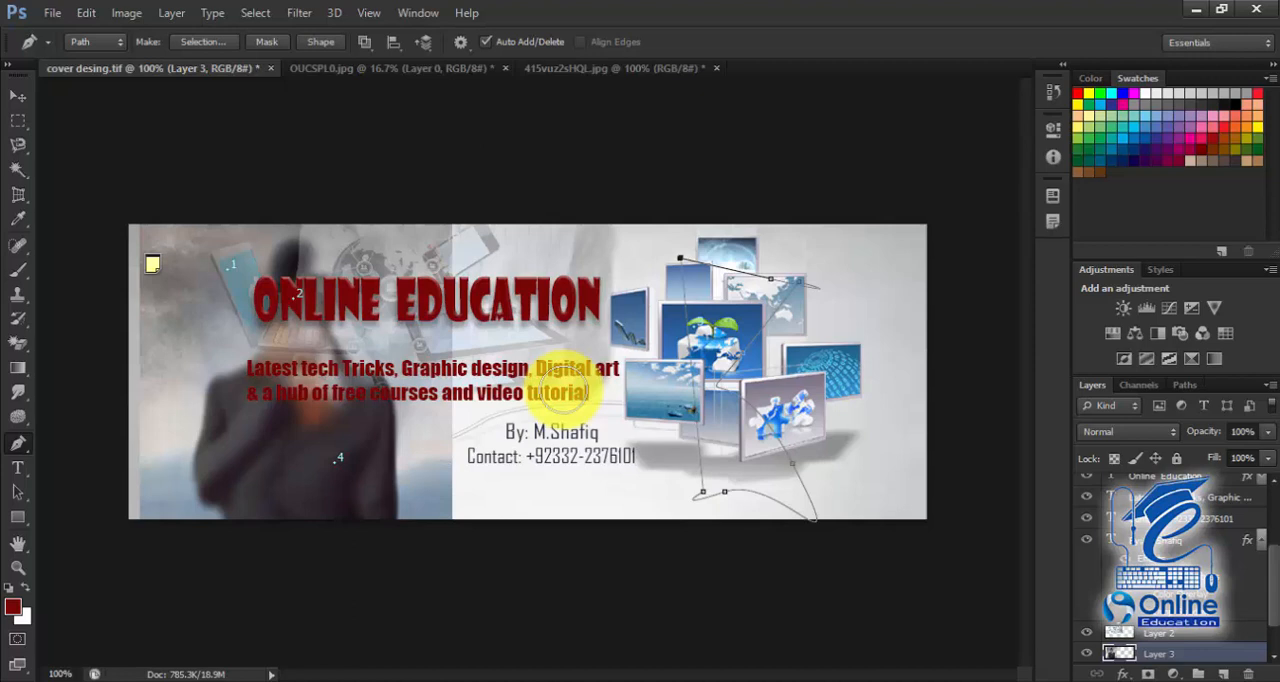
left_click_drag(687, 258, 703, 292)
left_click_drag(818, 288, 967, 100)
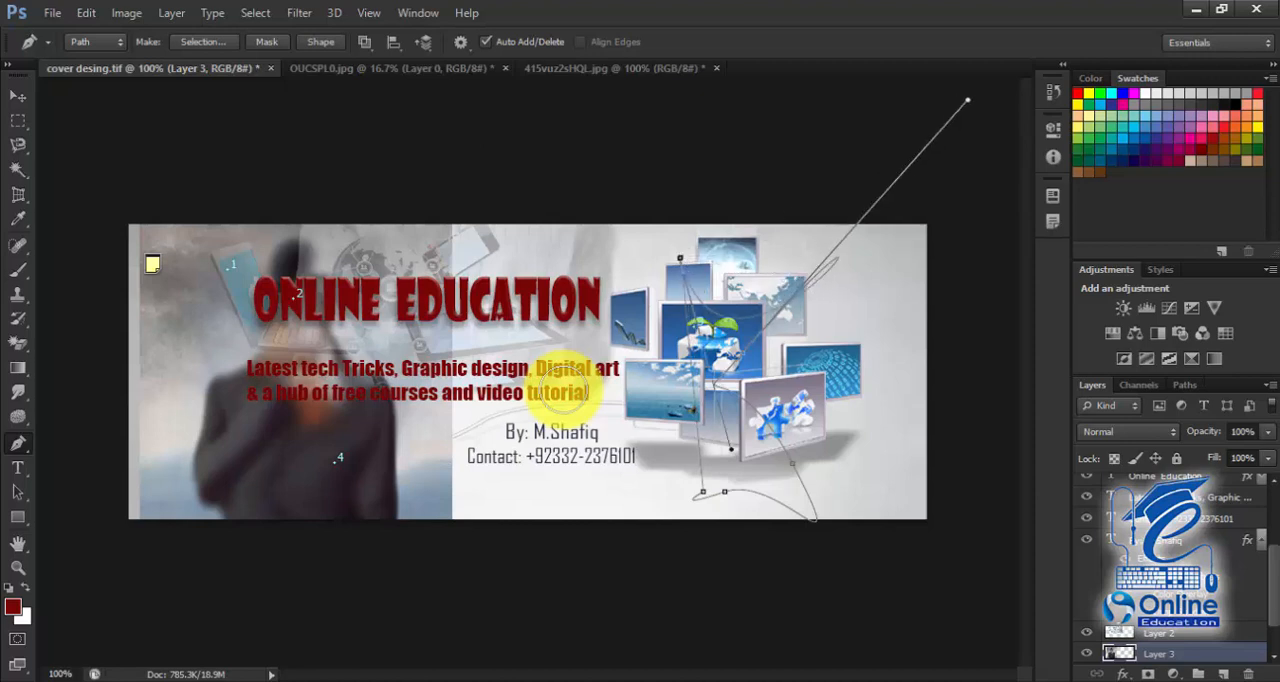
left_click_drag(715, 384, 778, 378)
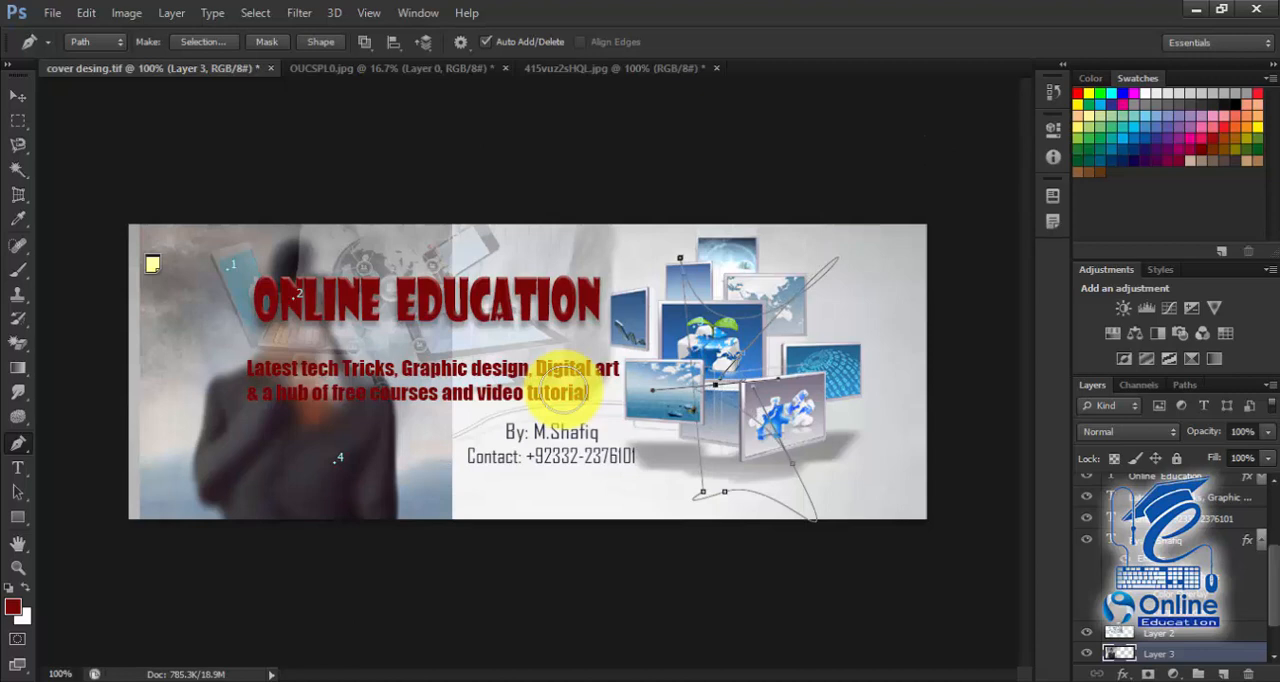
Step: Try to draw rectangles with the Rectangle Tool over the smudged figure and the picture frames in cover desing.tif
left_click(18, 468)
right_click(18, 517)
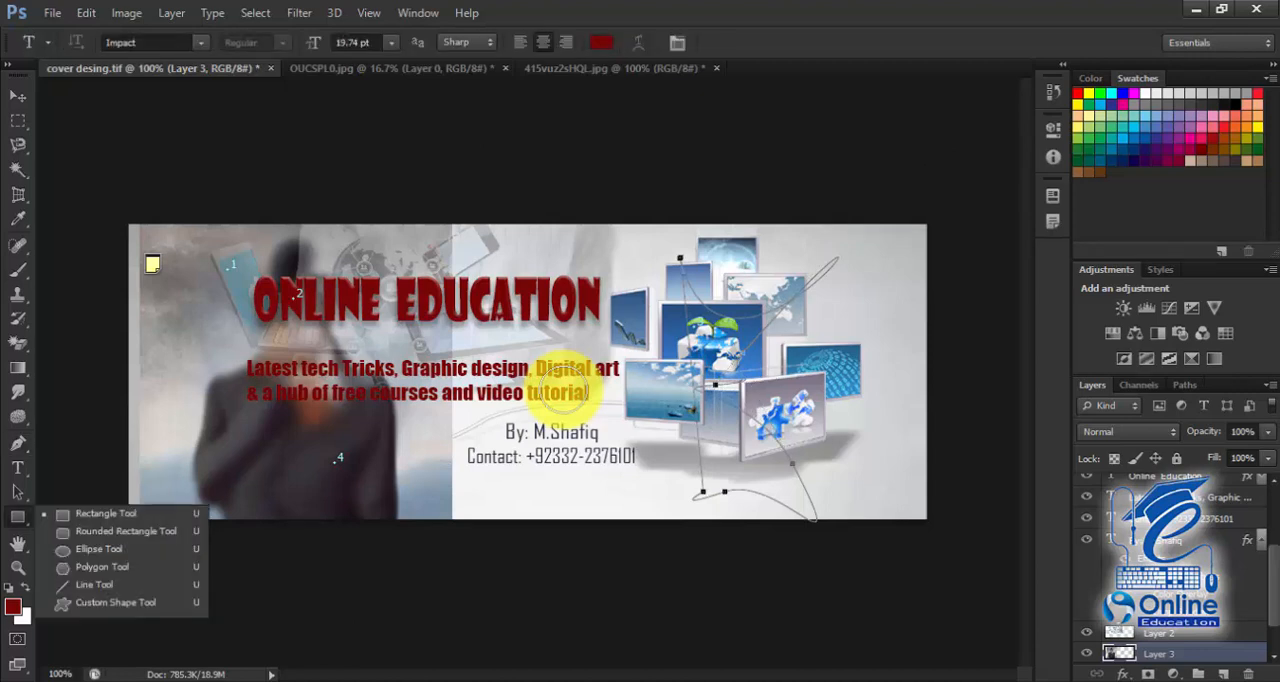
left_click(105, 513)
left_click_drag(168, 320, 503, 478)
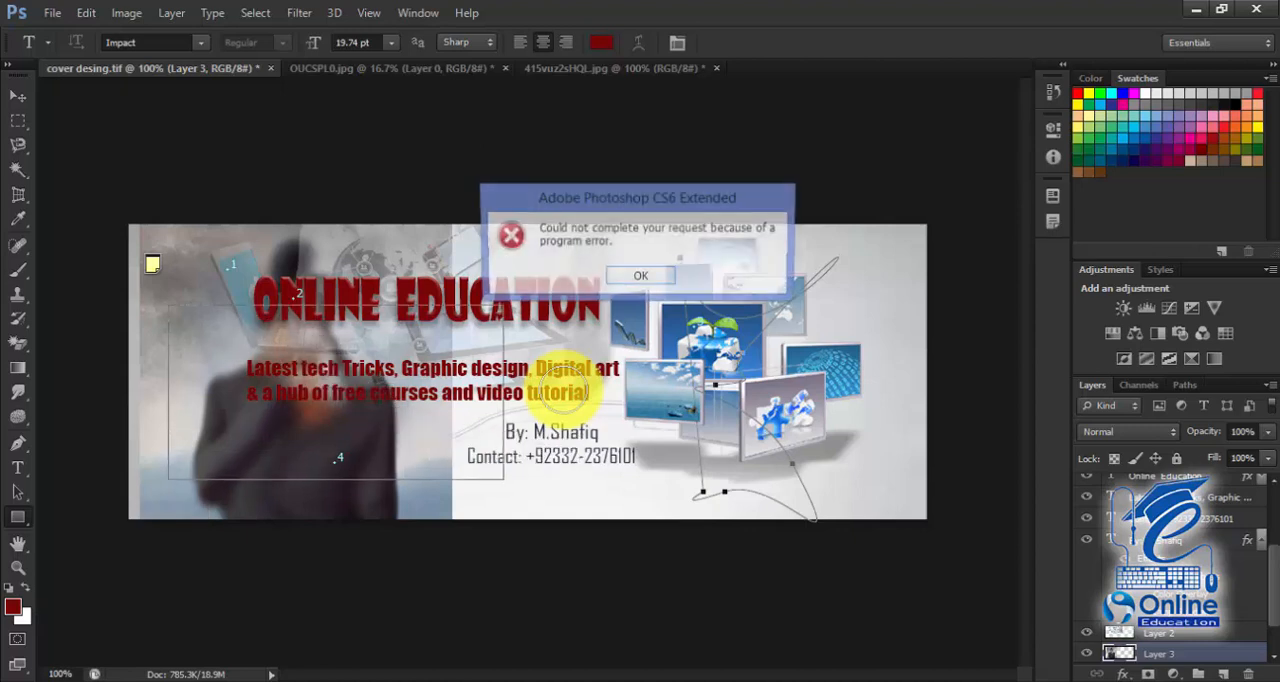
key("Return")
left_click_drag(551, 300, 677, 402)
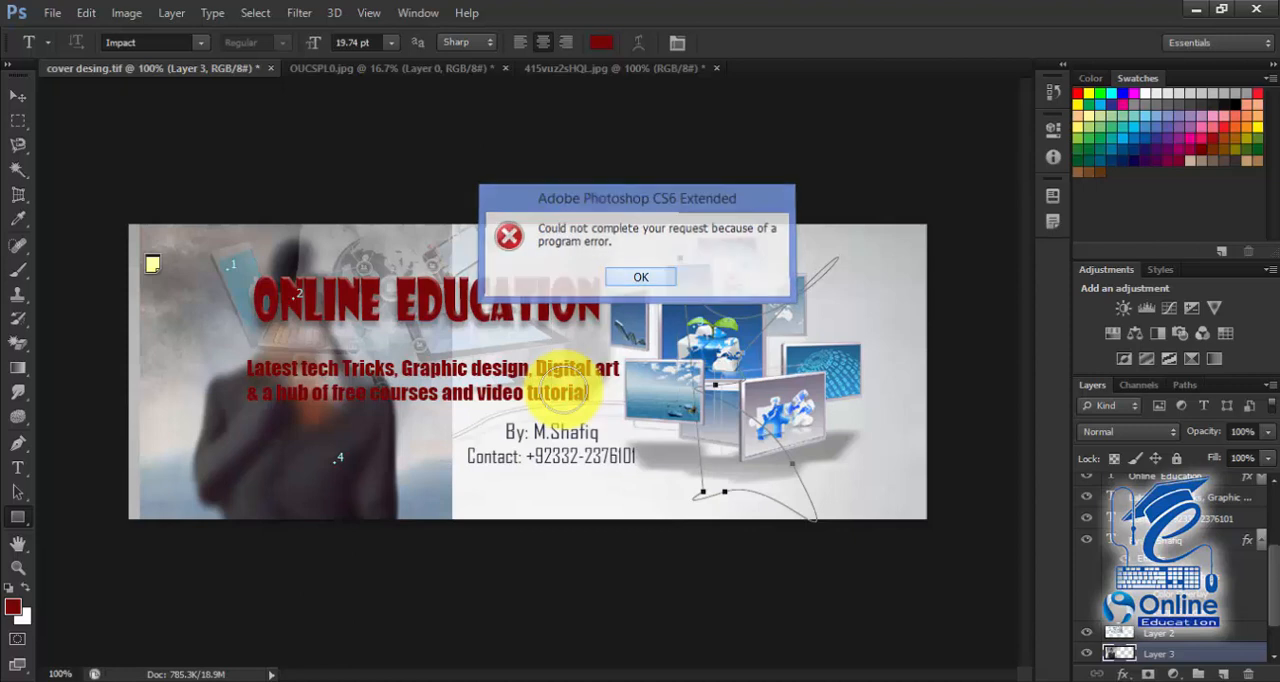
key("Return")
left_click(564, 390)
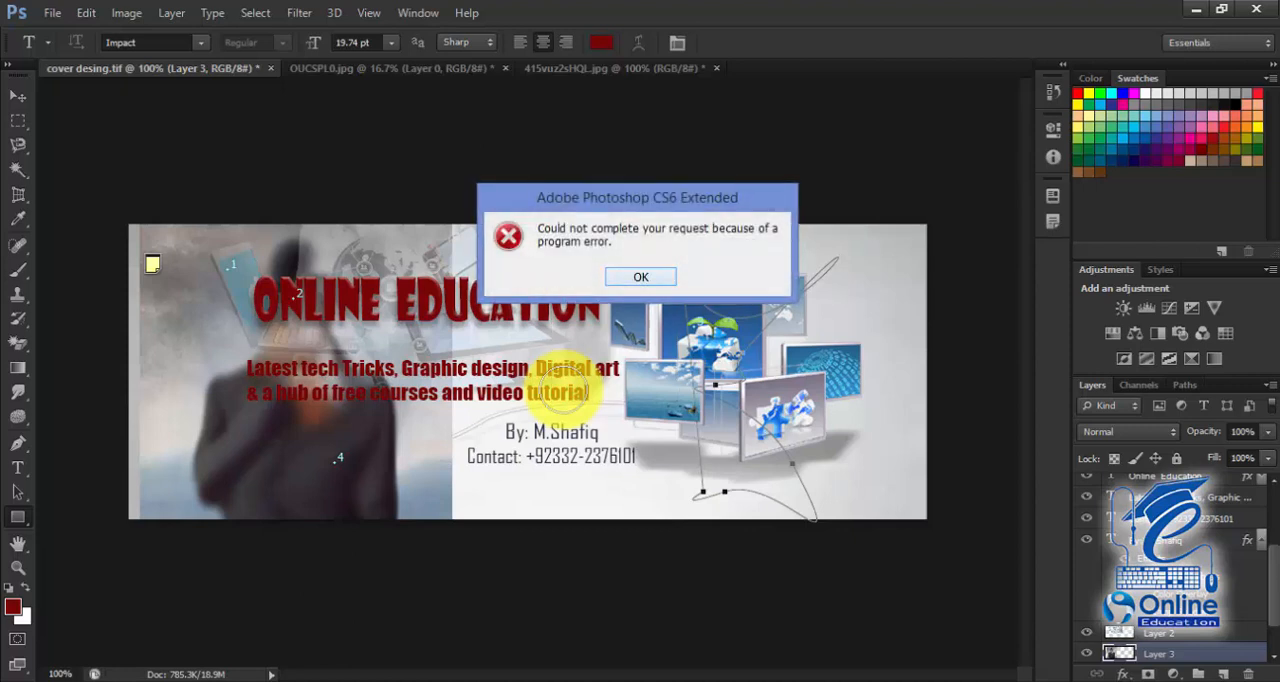
left_click(641, 277)
Step: Close 415vuz2sHQL.jpg without saving its changes
left_click(717, 68)
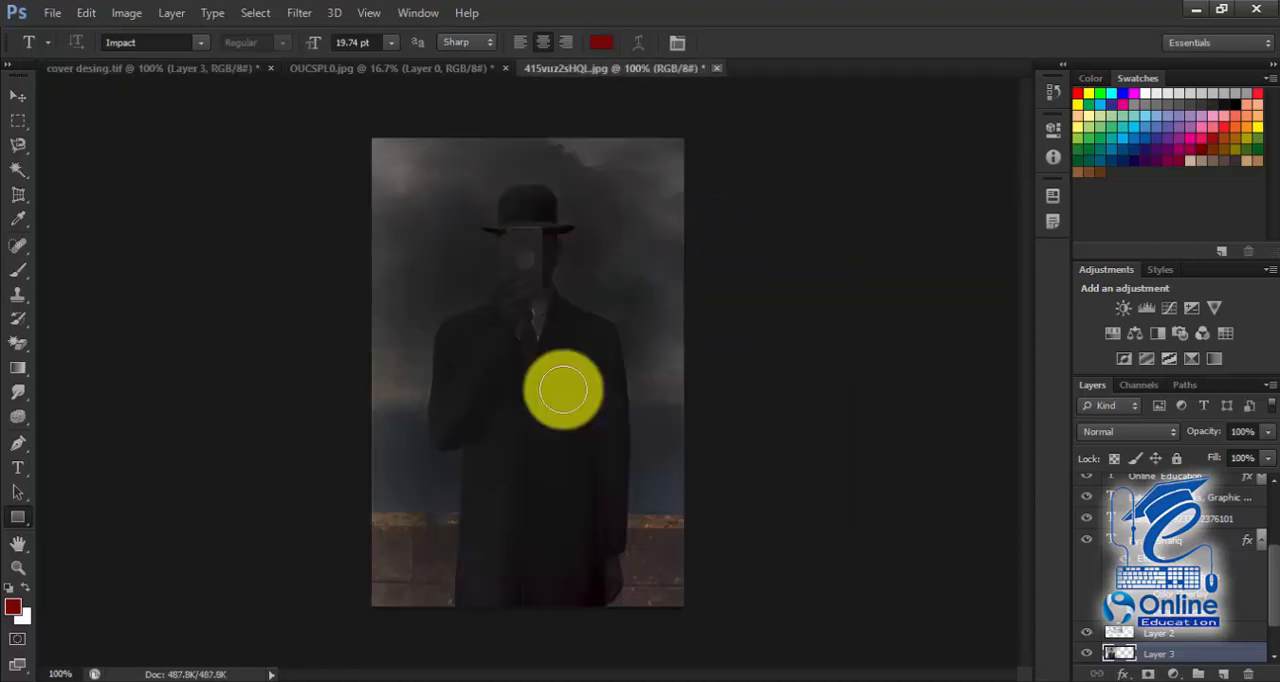
left_click(657, 277)
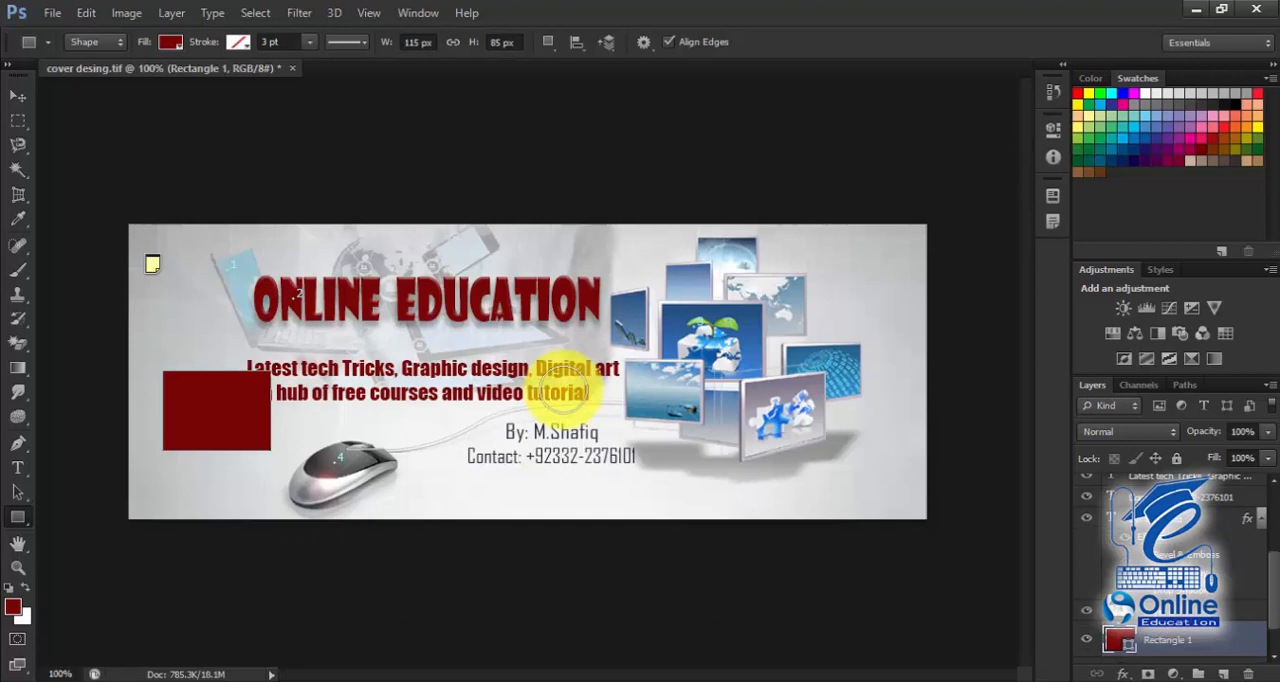
Step: Draw a near-horizontal line about 375 px long with the Line Tool, from beneath the ONLINE EDUCATION title to the picture frames
right_click(18, 517)
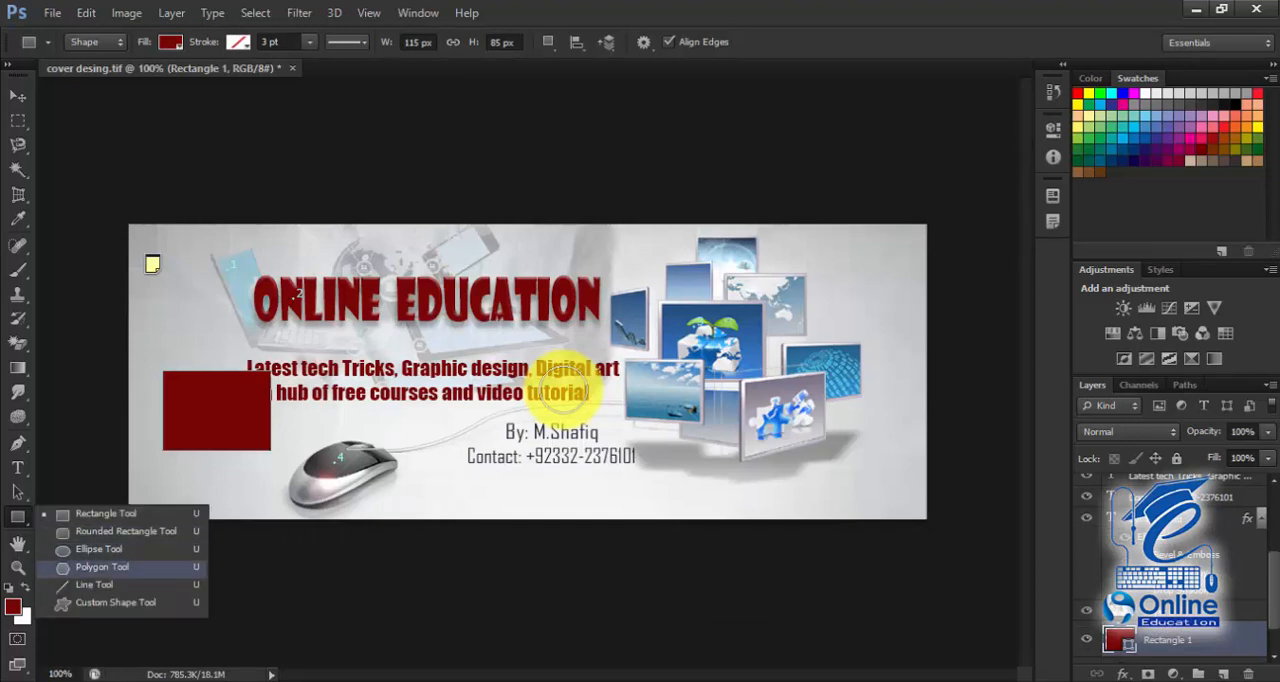
left_click(94, 584)
left_click_drag(340, 336, 715, 333)
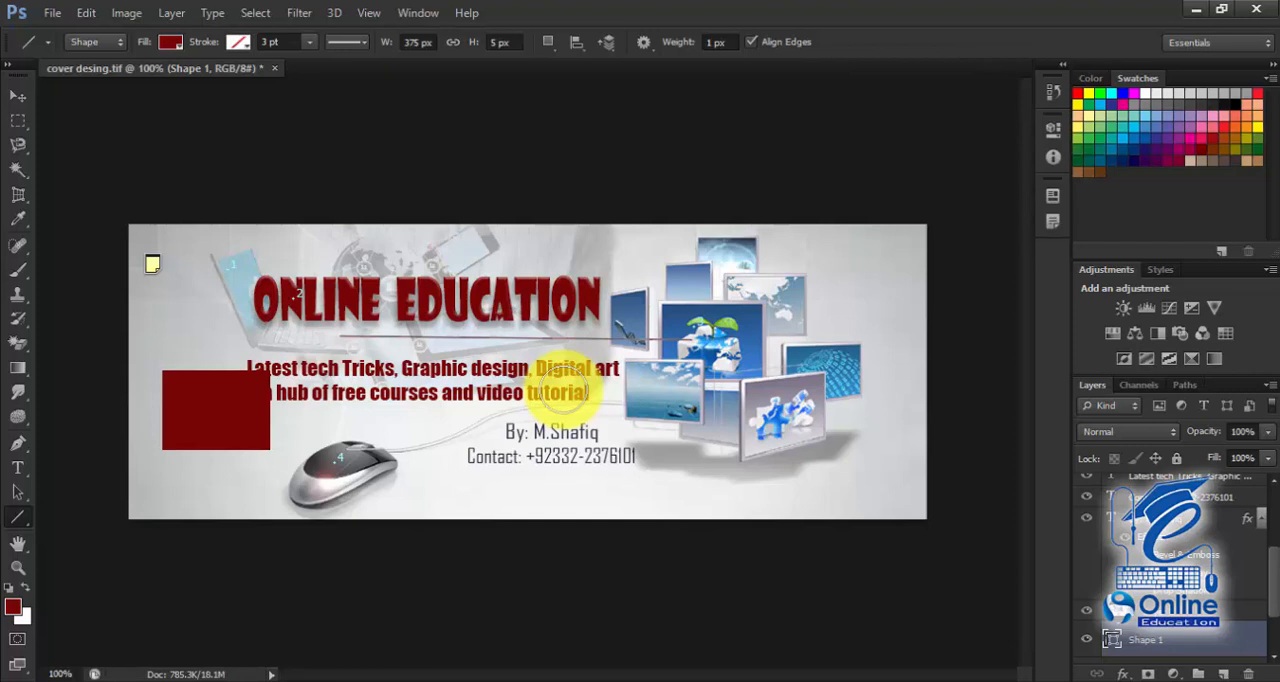
Step: Select the Hand Tool and zoom in on the banner's centre with the Zoom Tool to about 316%
right_click(18, 543)
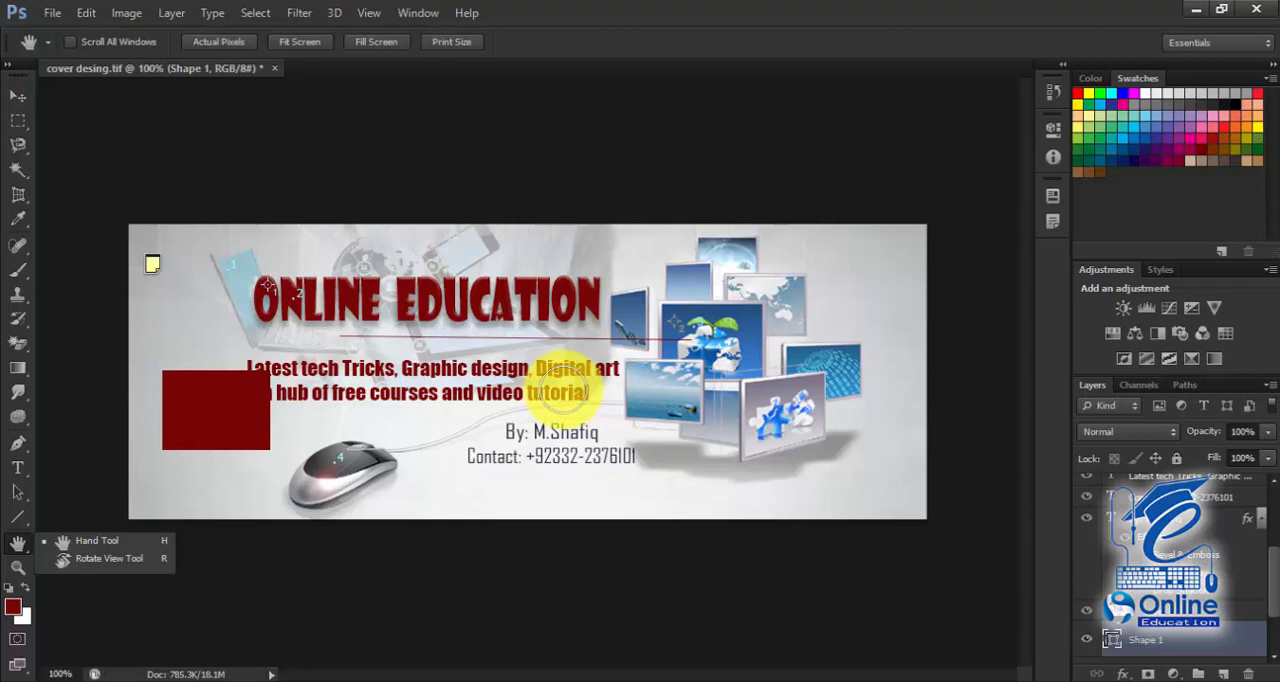
left_click(565, 390)
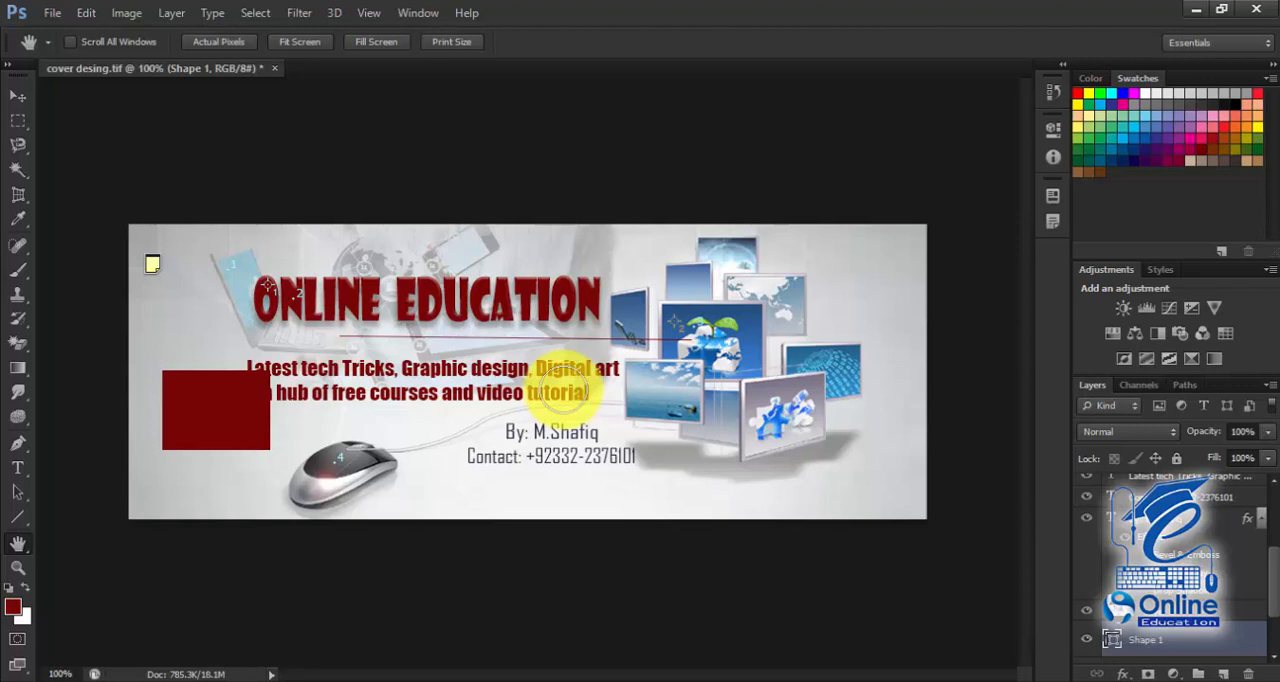
key("z")
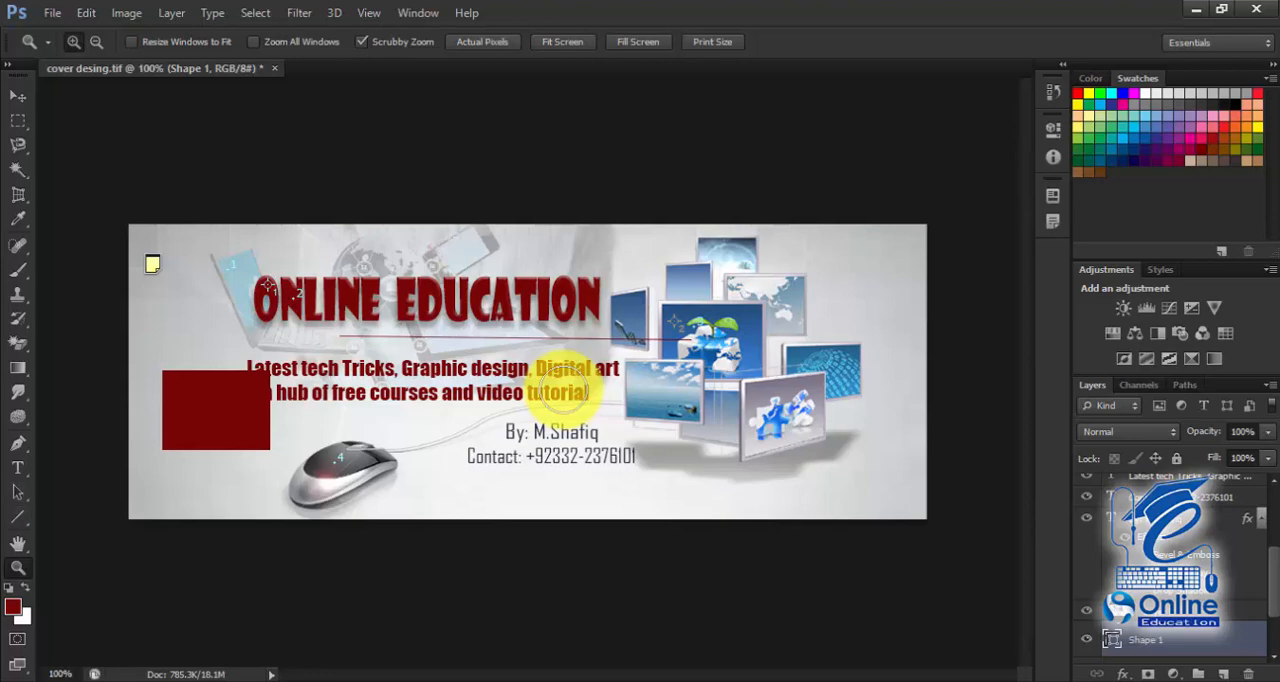
left_click_drag(563, 389, 563, 389)
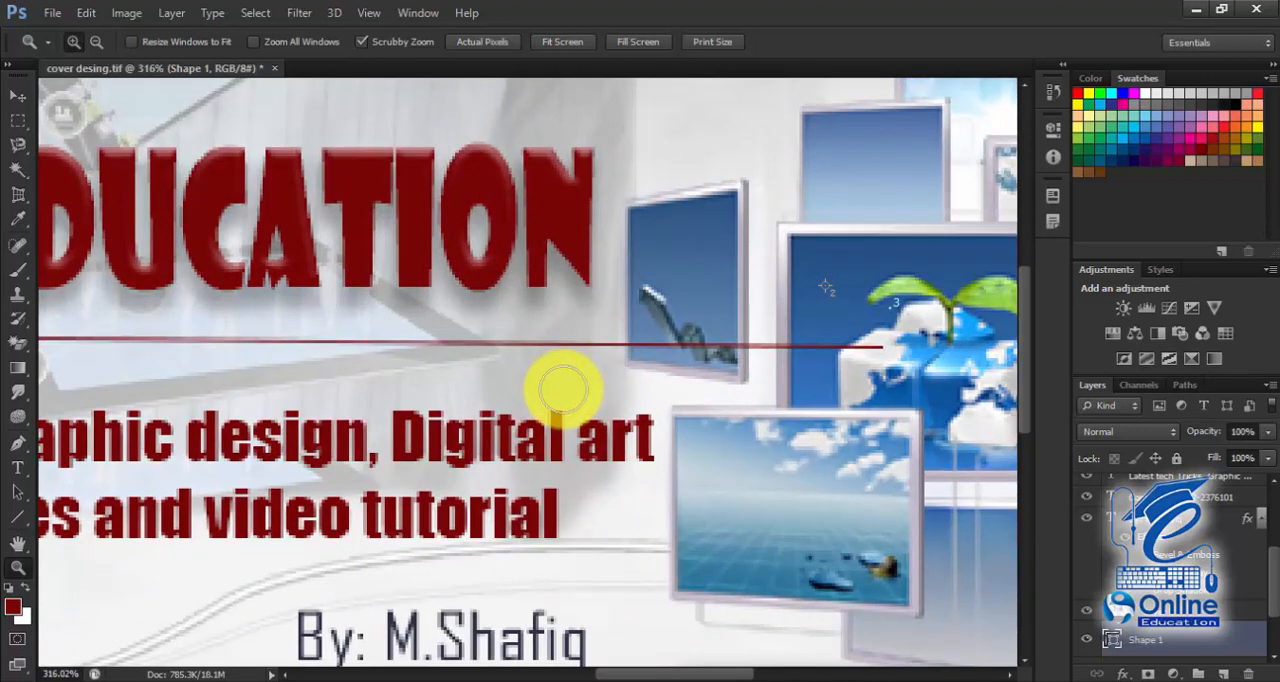